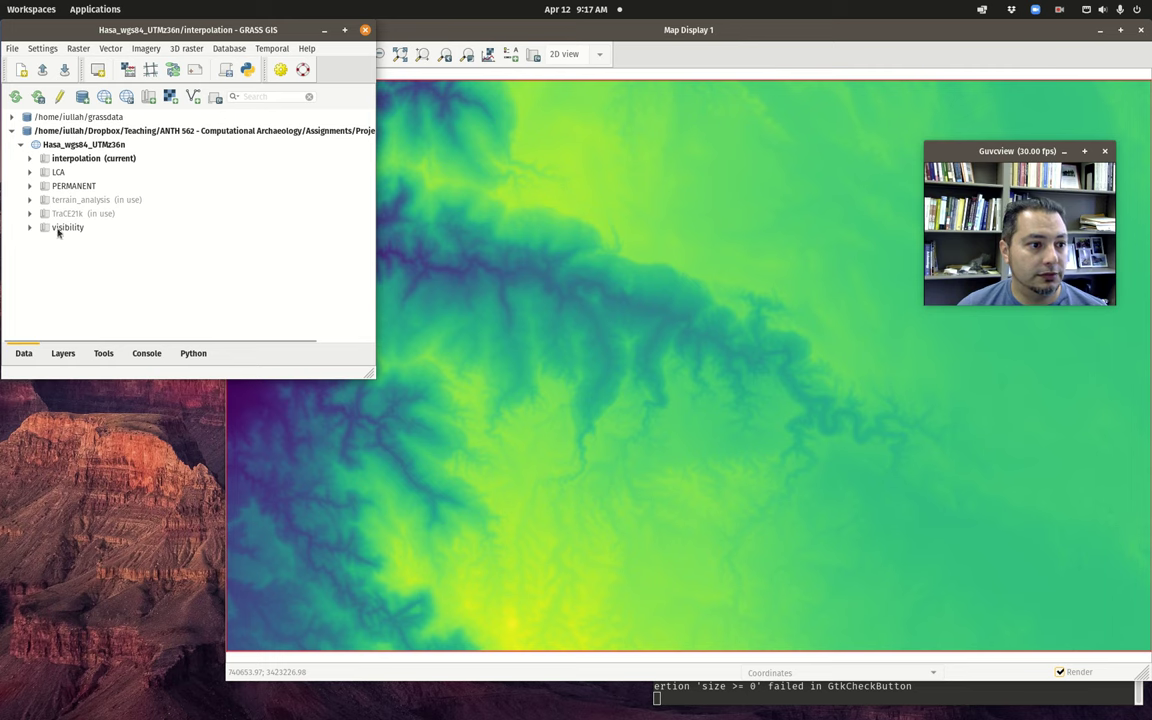
- Select TraCE21k, create a mapset named 'test', accept it as current, and show the Layers list
{"action": "left_click", "coordinate": [72, 212]}
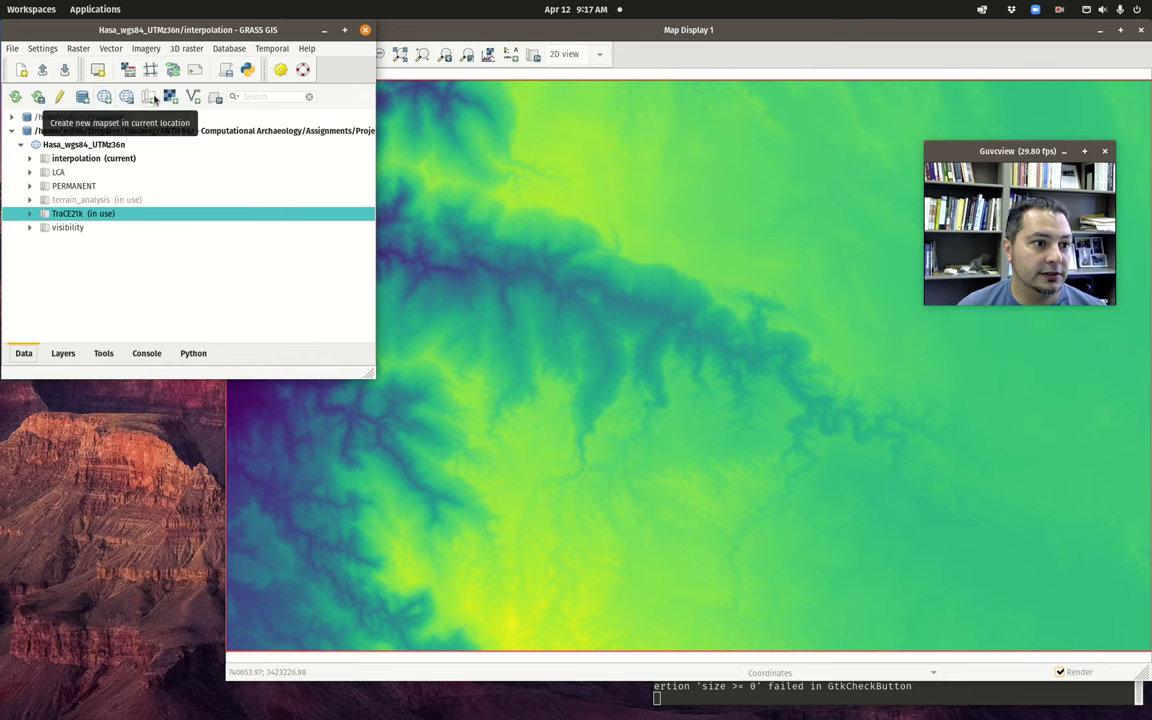
{"action": "left_click", "coordinate": [152, 97]}
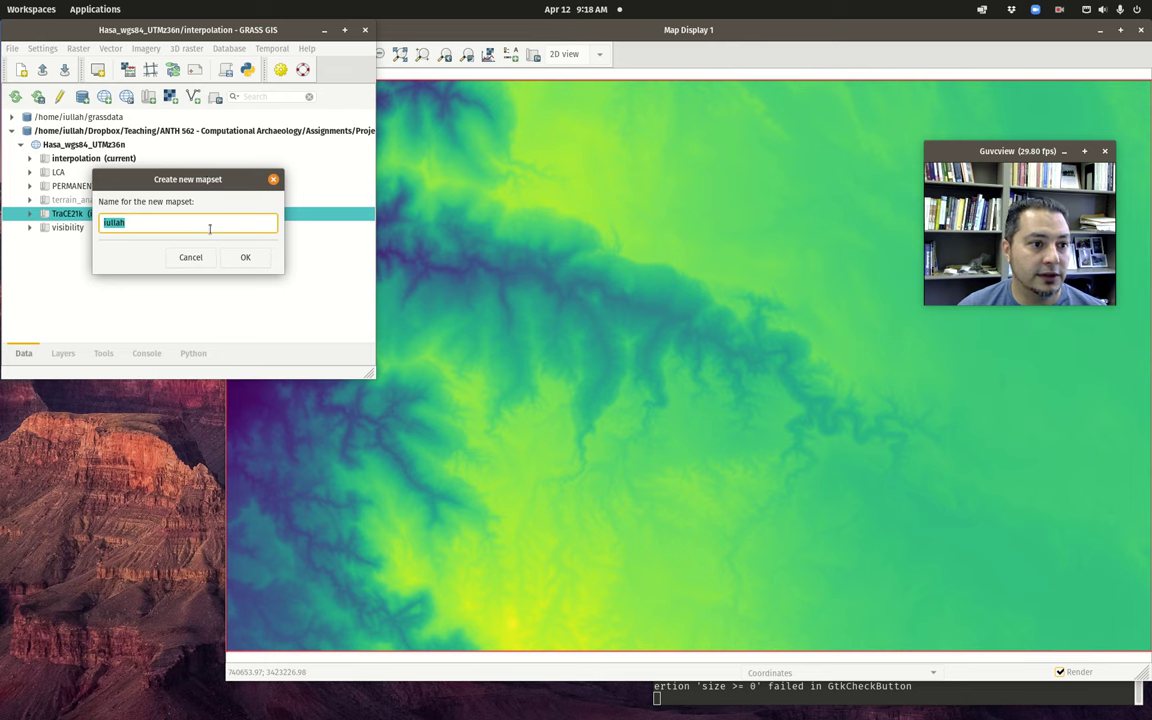
{"action": "type", "text": "test"}
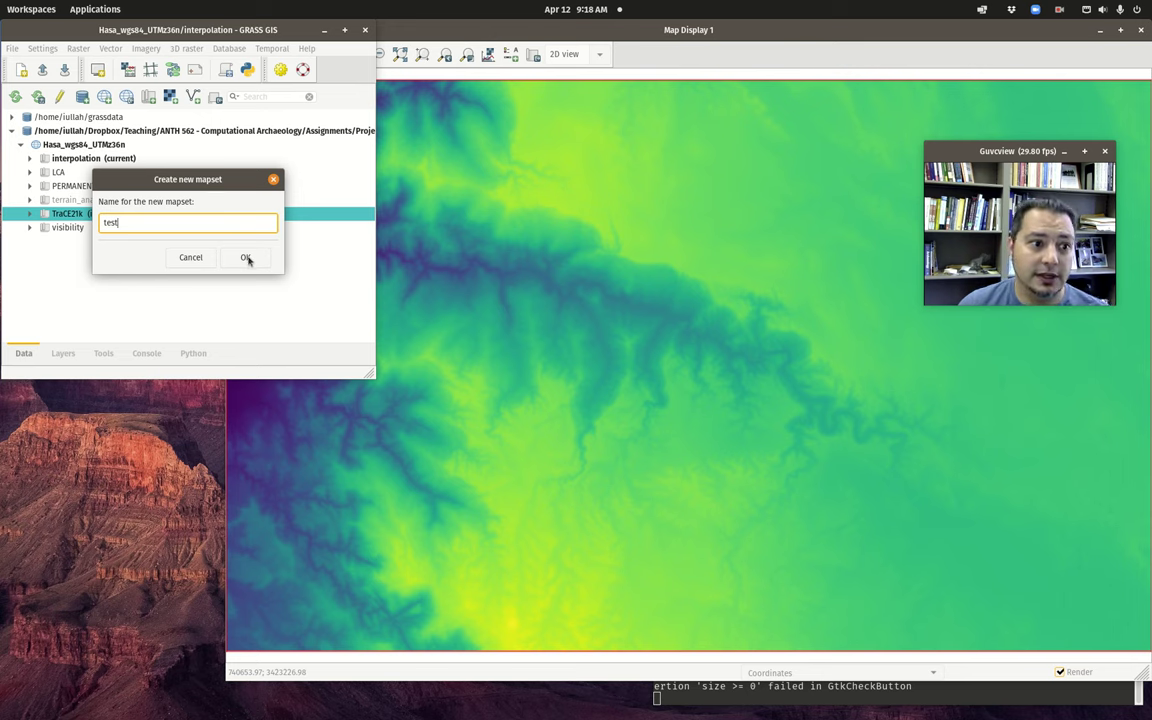
{"action": "left_click", "coordinate": [246, 258]}
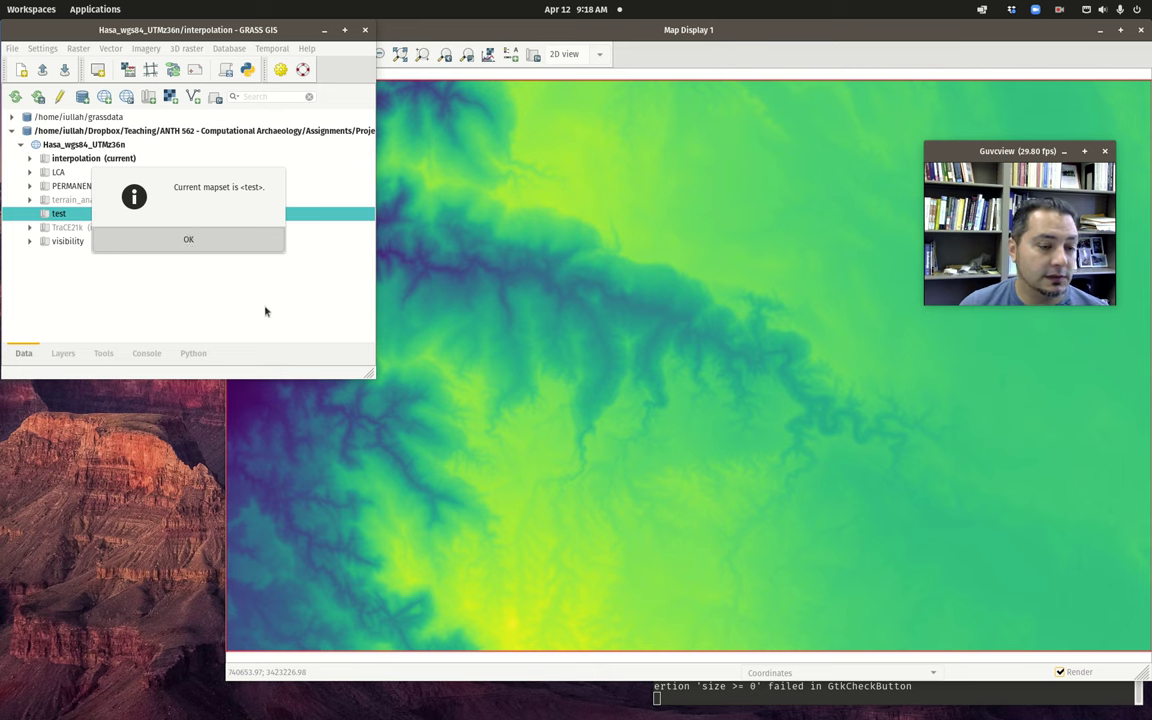
{"action": "key", "text": "Return"}
{"action": "left_click", "coordinate": [63, 353]}
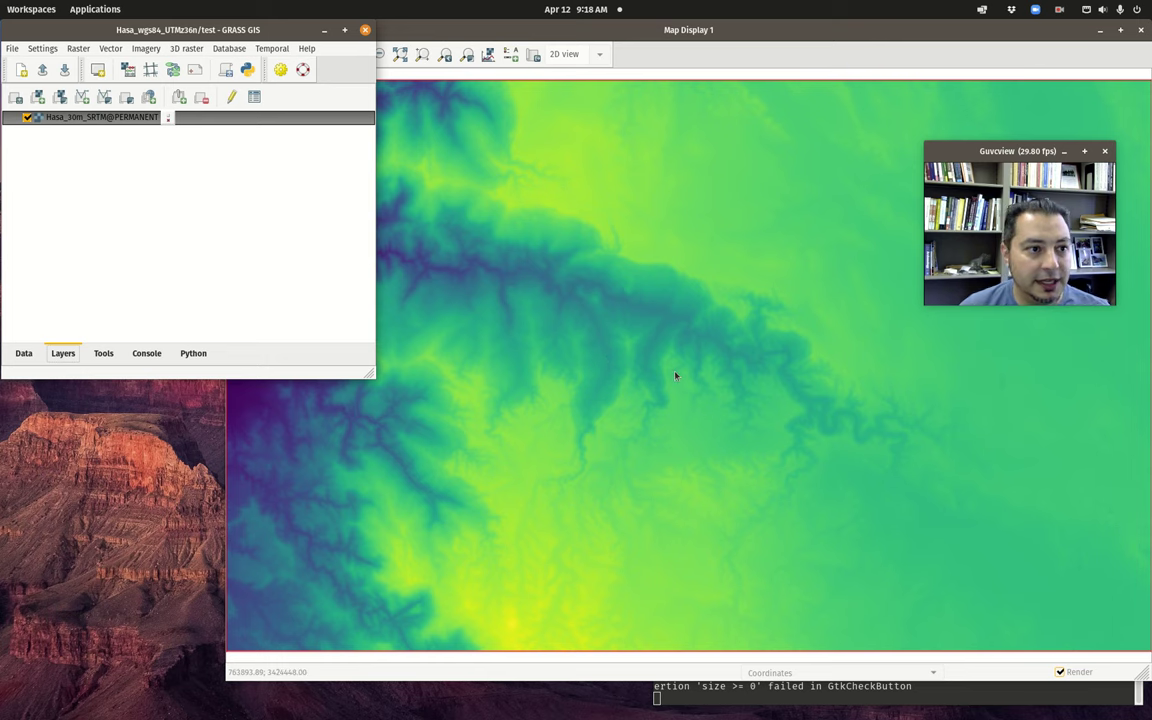
- Open the simplified raster map calculator and the full r.mapcalc calculator from the Raster menu
{"action": "left_click", "coordinate": [87, 50]}
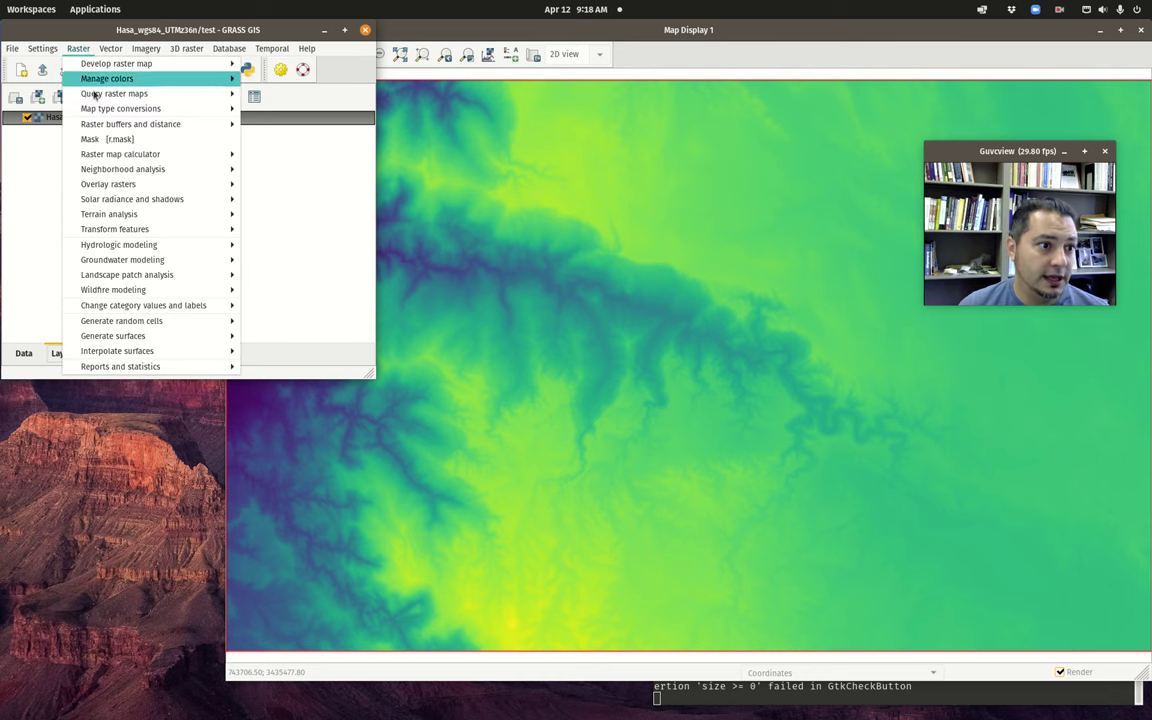
{"action": "mouse_move", "coordinate": [131, 158]}
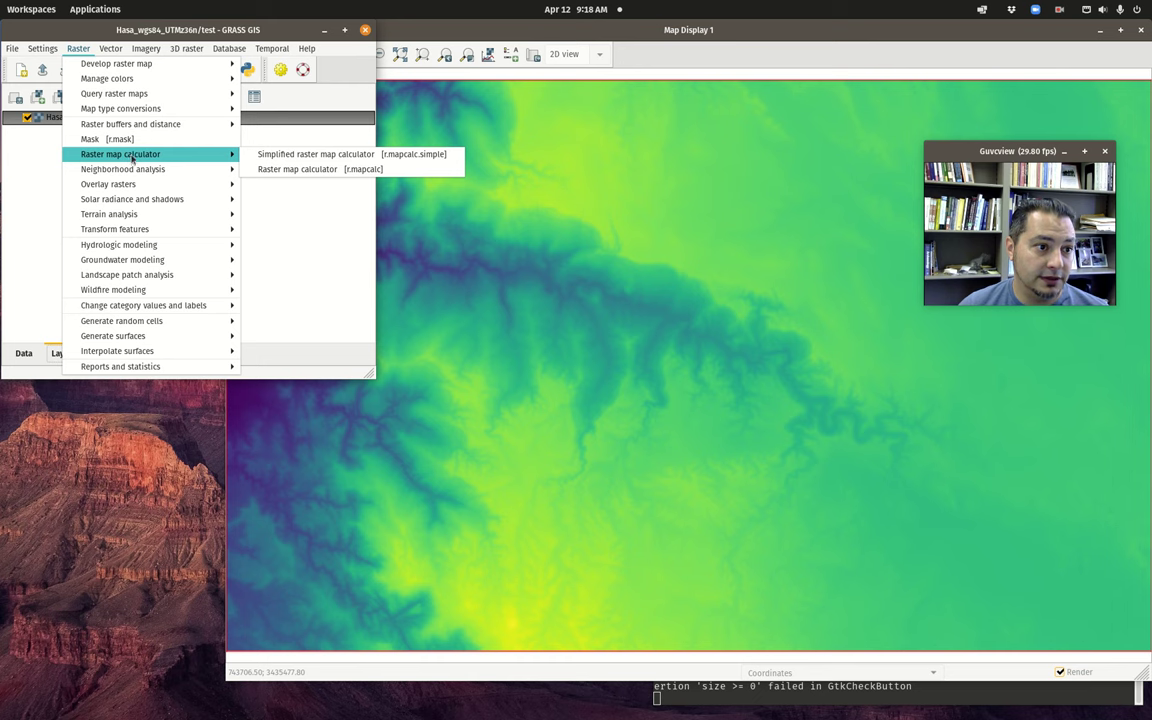
{"action": "left_click", "coordinate": [338, 156]}
{"action": "left_click", "coordinate": [78, 48]}
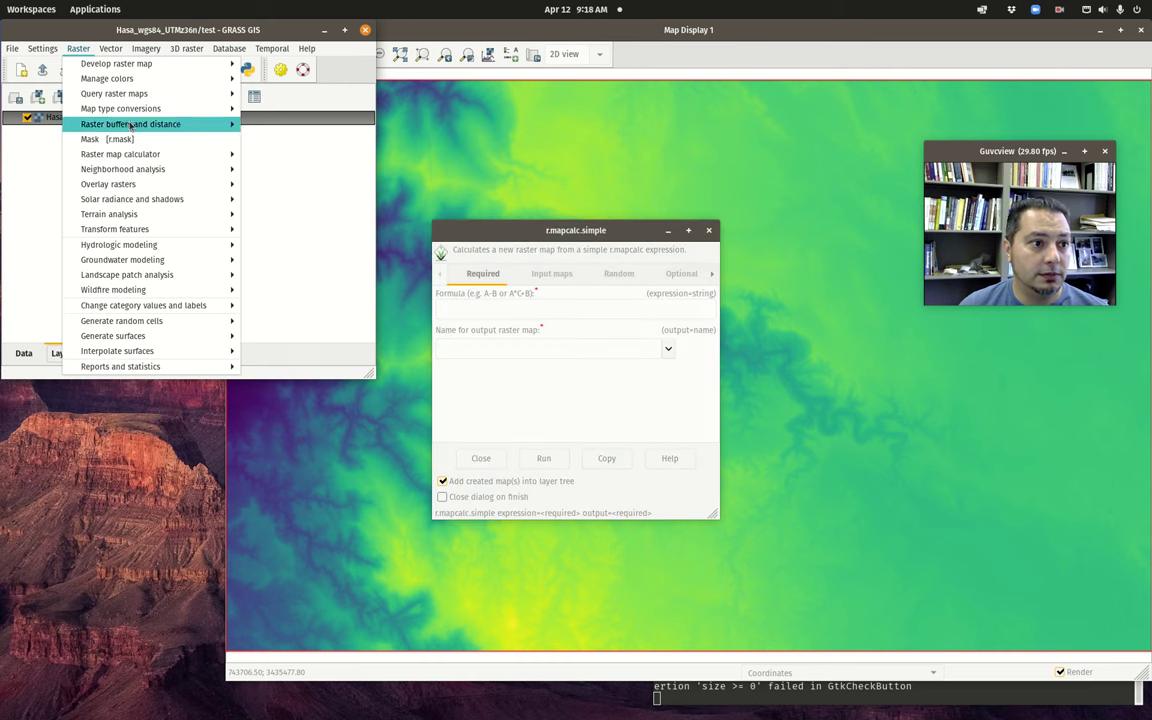
{"action": "mouse_move", "coordinate": [136, 156]}
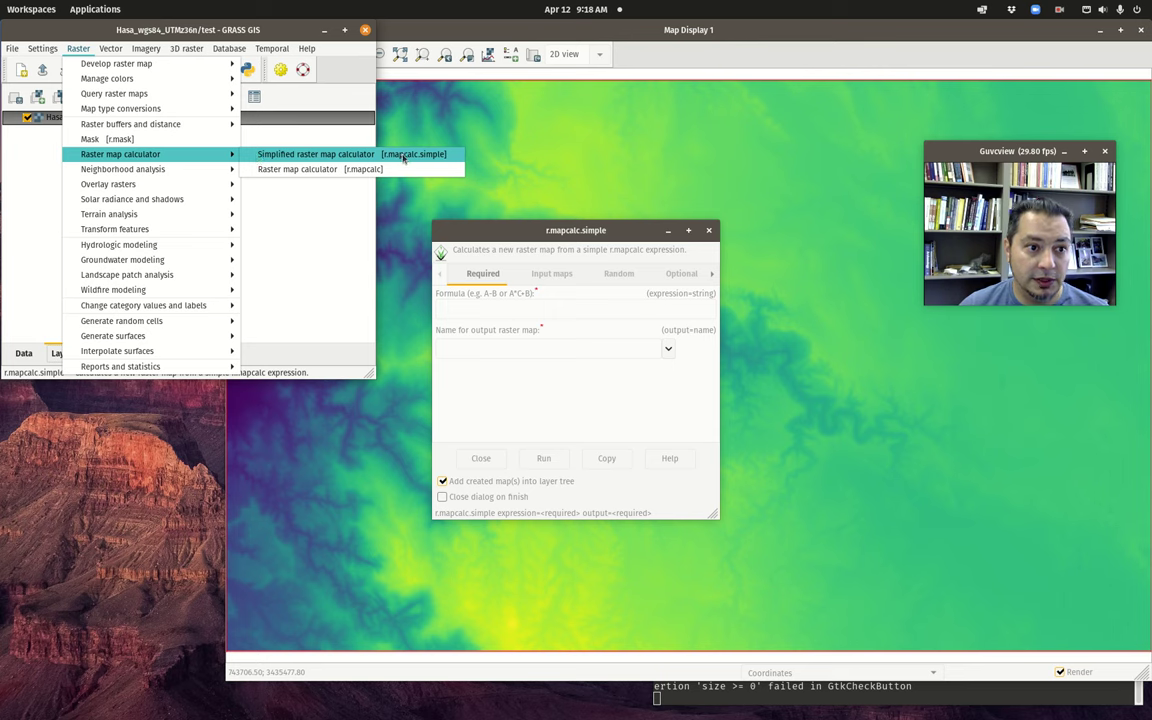
{"action": "left_click", "coordinate": [334, 168]}
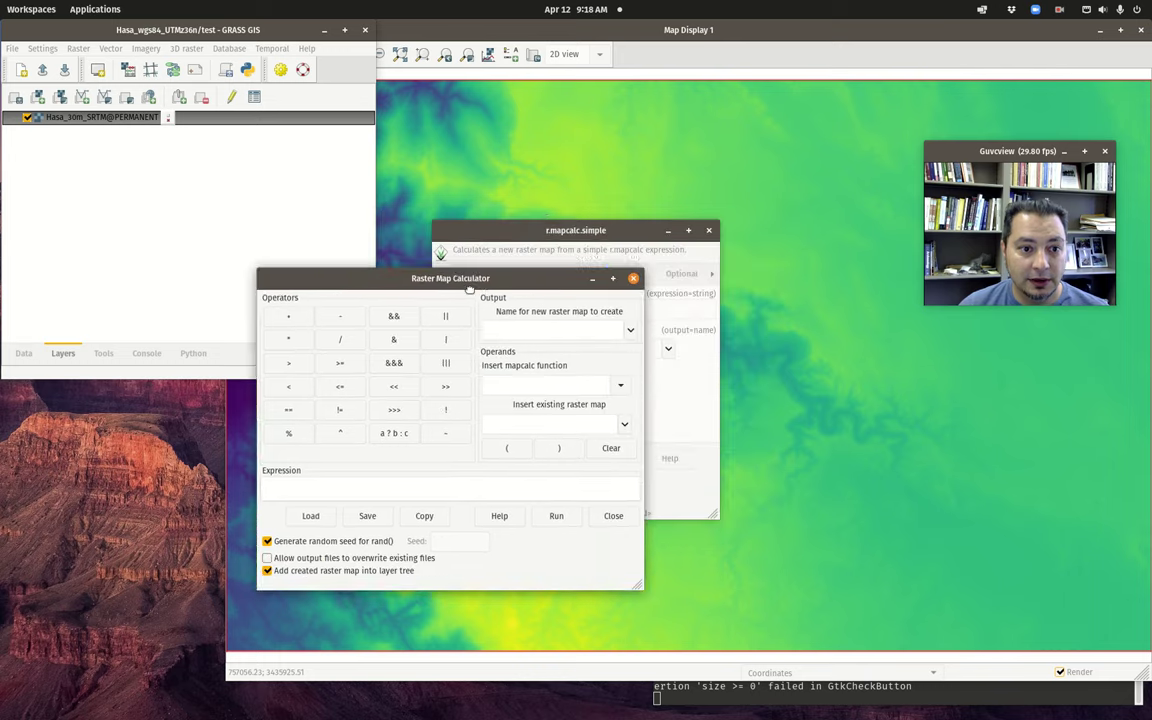
- Arrange the full and simplified calculator windows side by side over the map
{"action": "left_click_drag", "start_coordinate": [469, 286], "coordinate": [370, 304]}
{"action": "left_click_drag", "start_coordinate": [561, 228], "coordinate": [689, 283]}
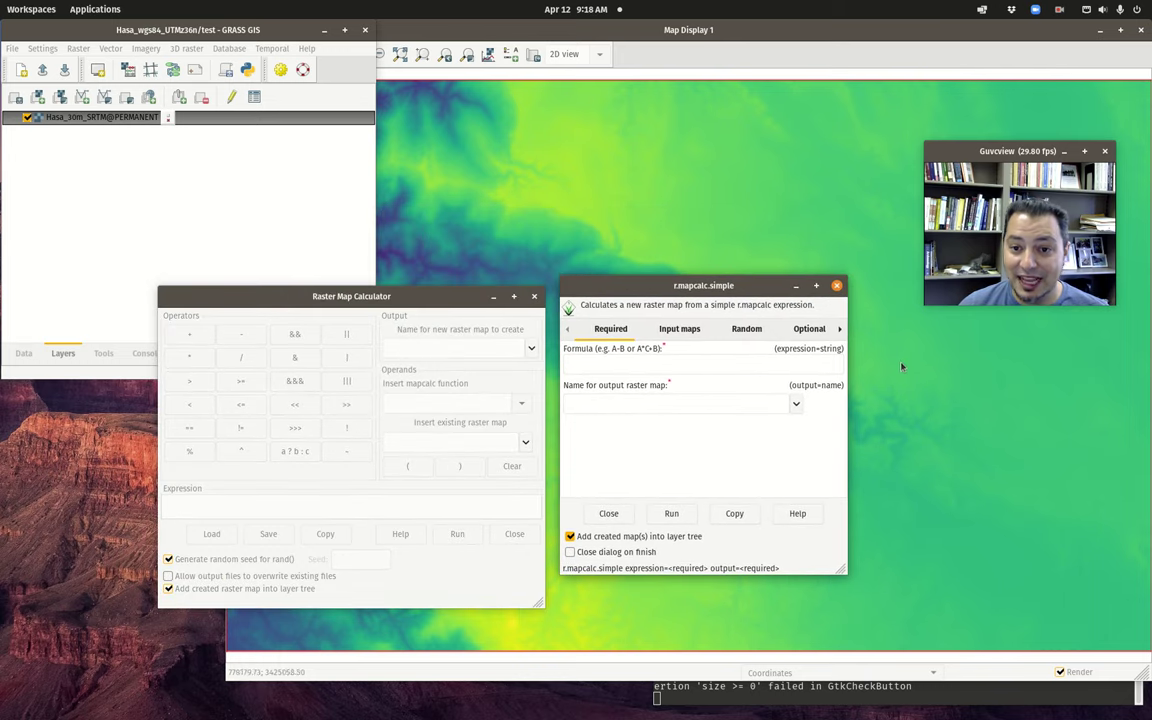
{"action": "left_click_drag", "start_coordinate": [1045, 152], "coordinate": [1060, 88]}
{"action": "left_click_drag", "start_coordinate": [737, 285], "coordinate": [868, 275]}
{"action": "left_click_drag", "start_coordinate": [330, 296], "coordinate": [469, 265]}
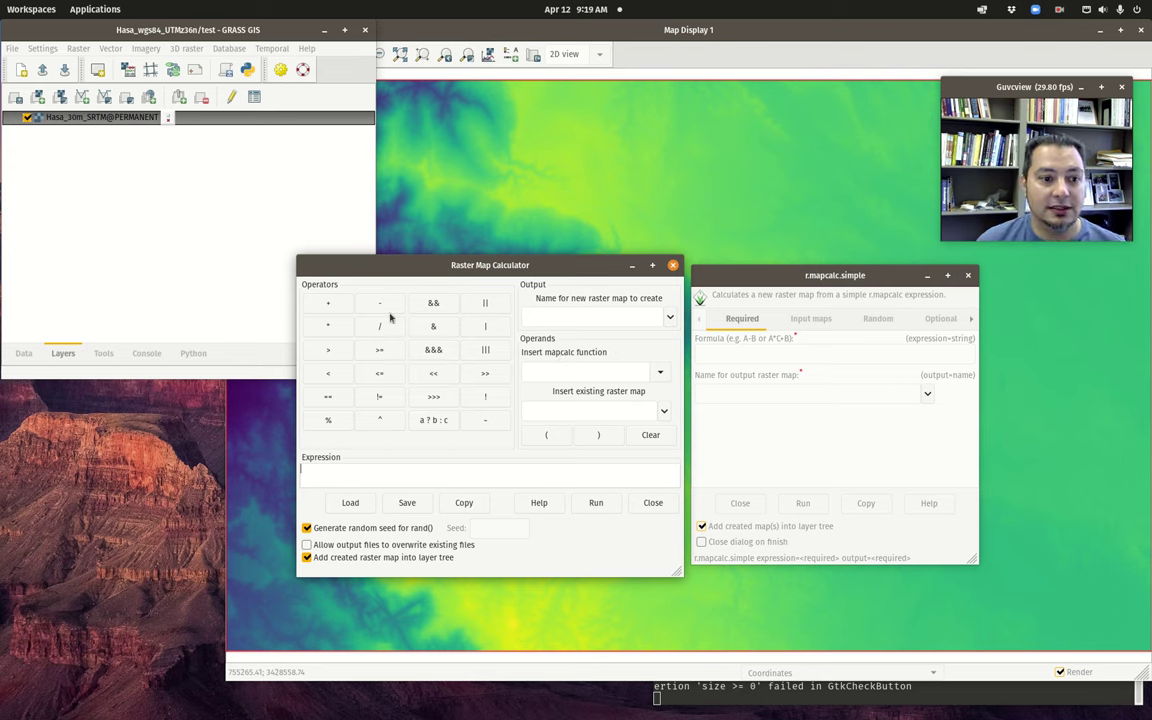
{"action": "left_click", "coordinate": [440, 473]}
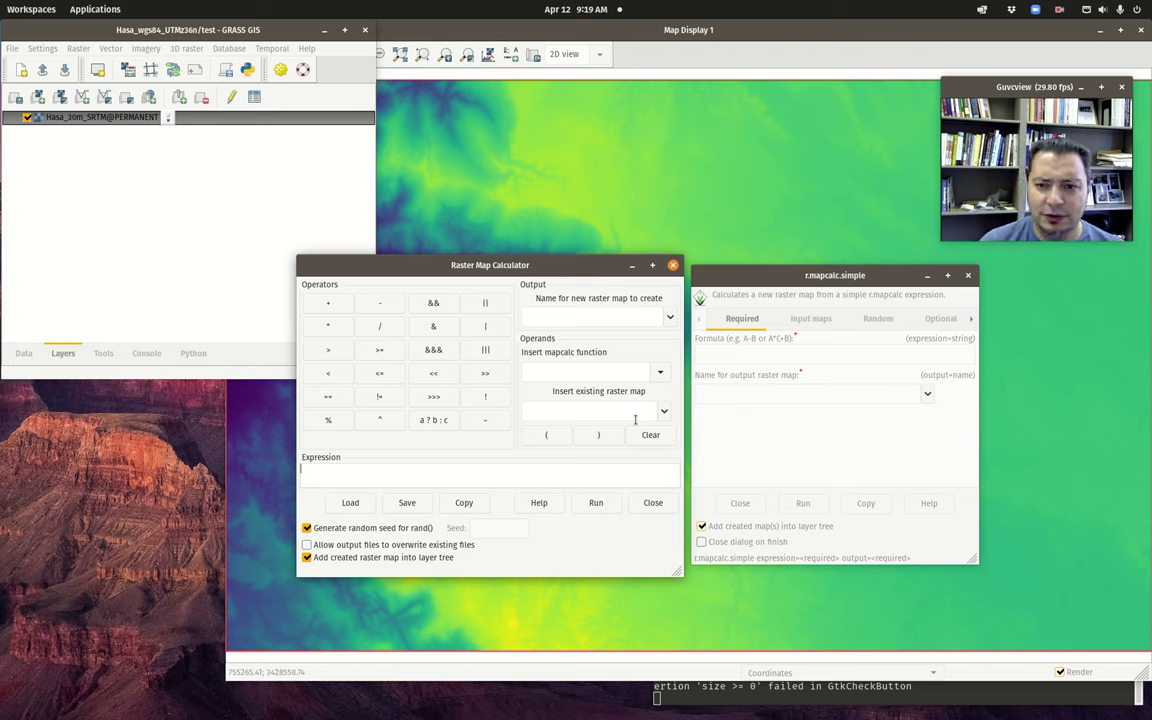
{"action": "left_click", "coordinate": [800, 304]}
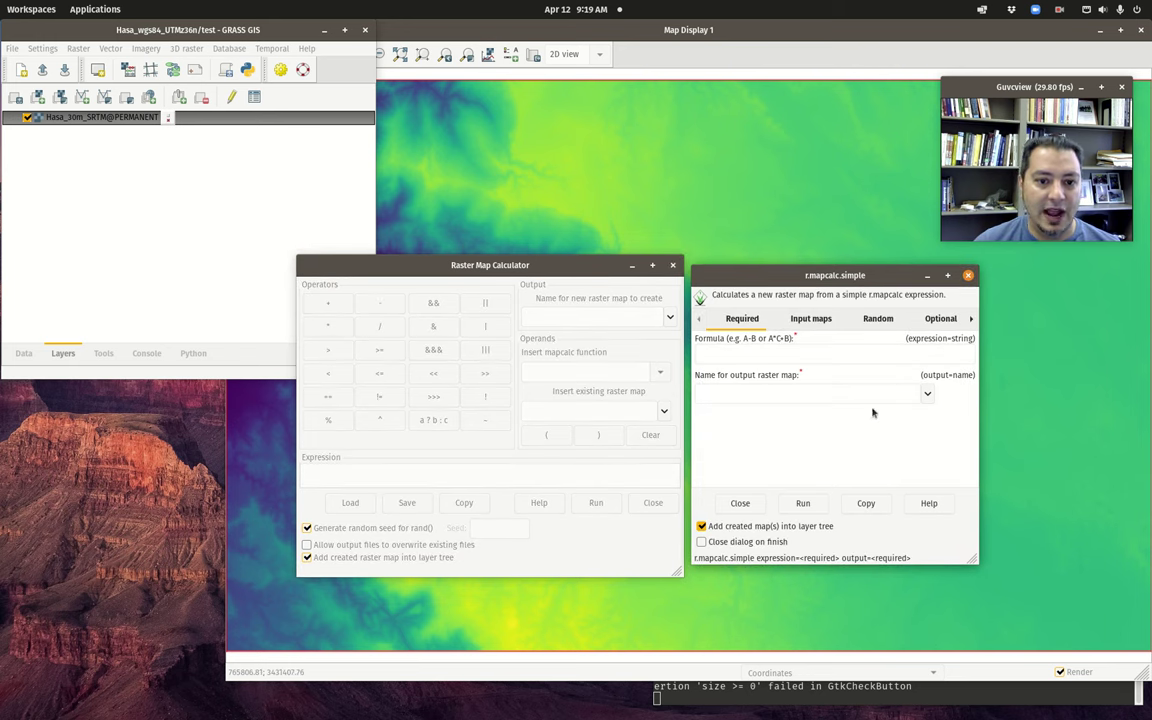
{"action": "left_click_drag", "start_coordinate": [970, 558], "coordinate": [1145, 628]}
{"action": "left_click", "coordinate": [801, 318]}
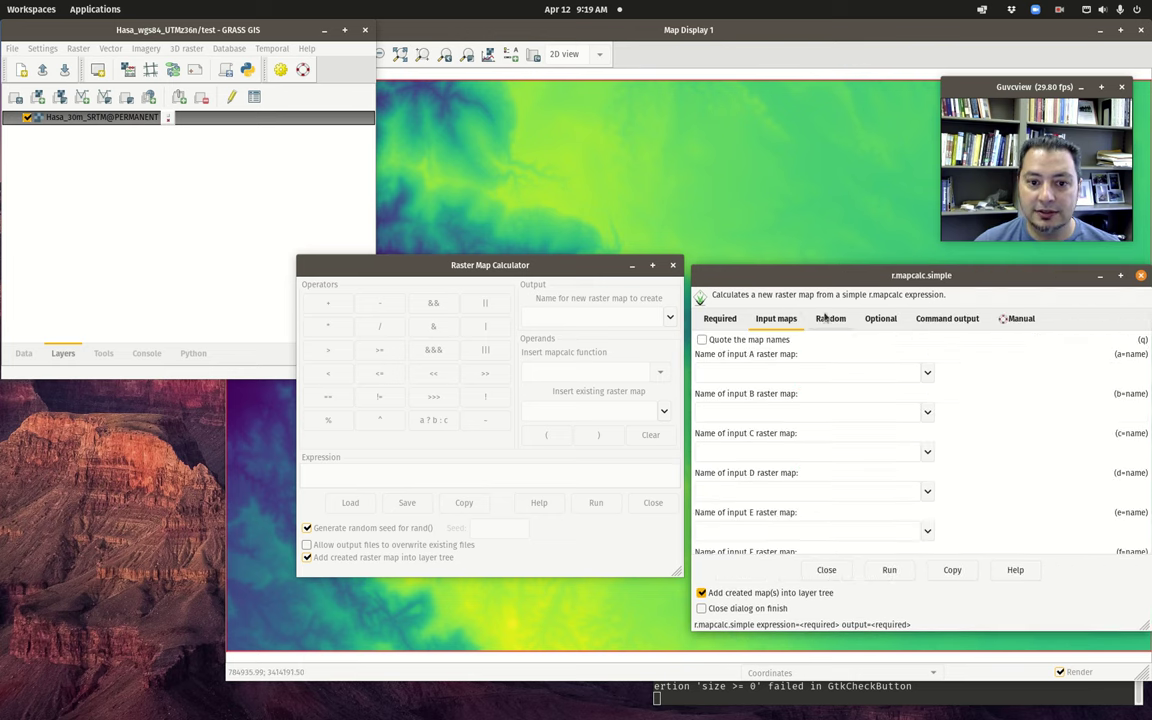
{"action": "left_click_drag", "start_coordinate": [568, 263], "coordinate": [531, 266]}
{"action": "left_click_drag", "start_coordinate": [760, 276], "coordinate": [717, 261]}
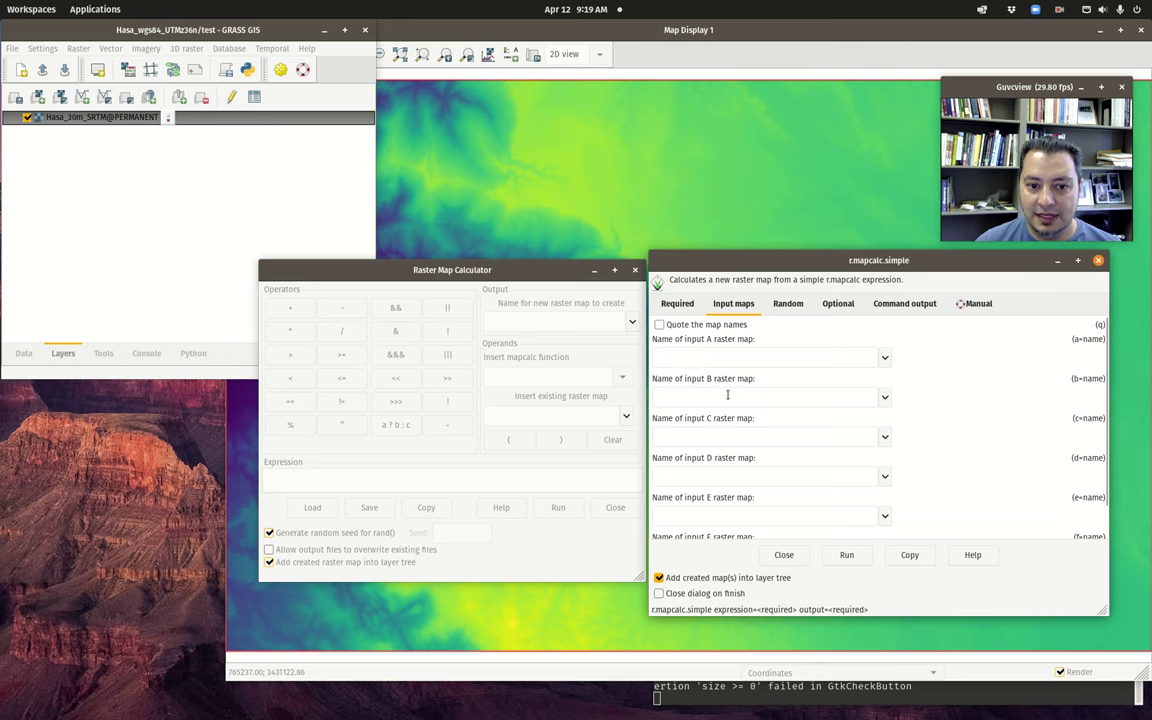
{"action": "scroll", "coordinate": [735, 451], "scroll_direction": "down", "scroll_amount": 1}
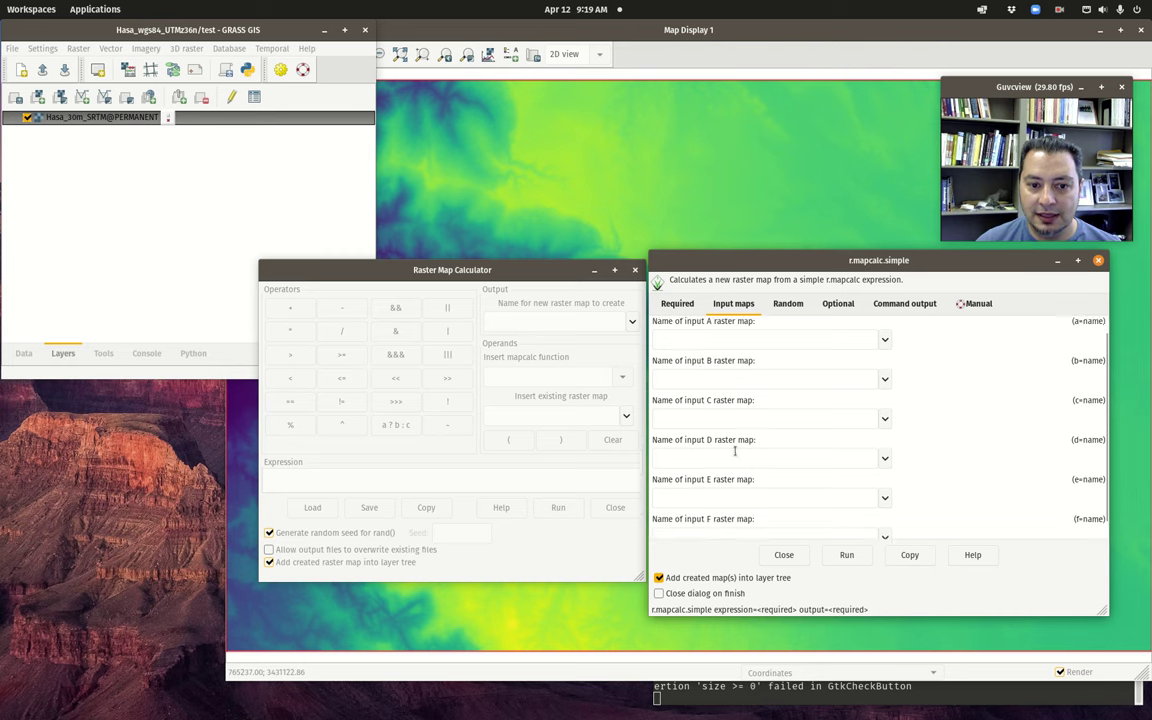
{"action": "left_click", "coordinate": [677, 304]}
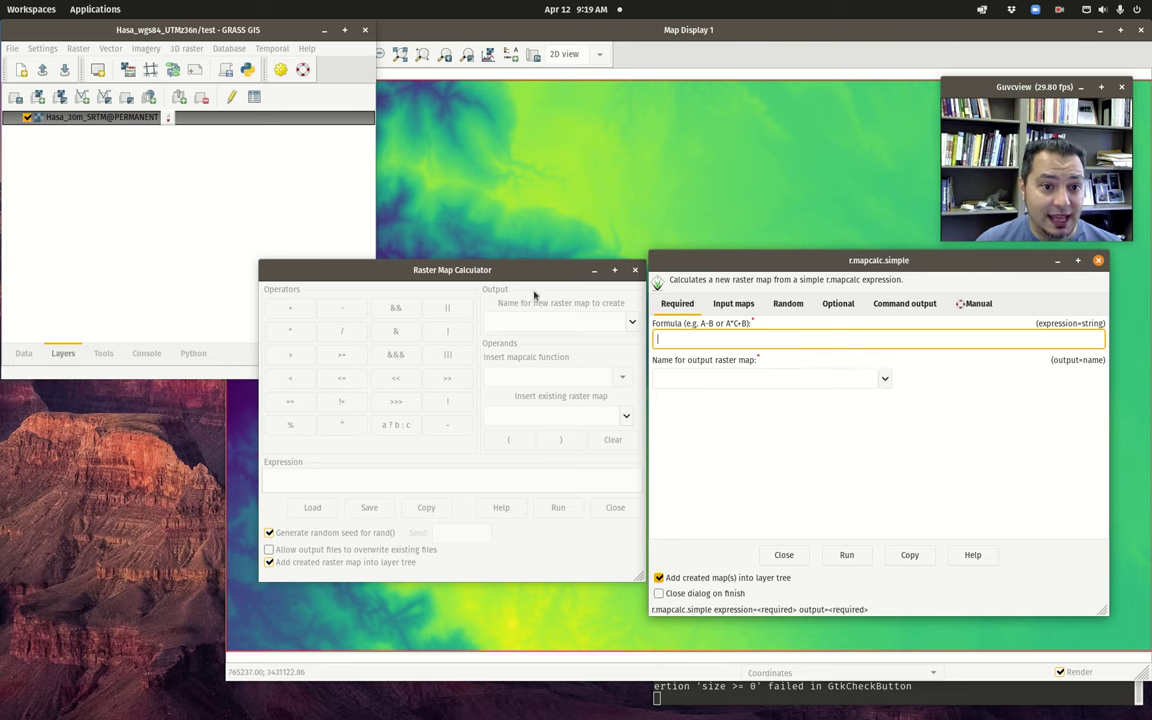
{"action": "left_click", "coordinate": [474, 268]}
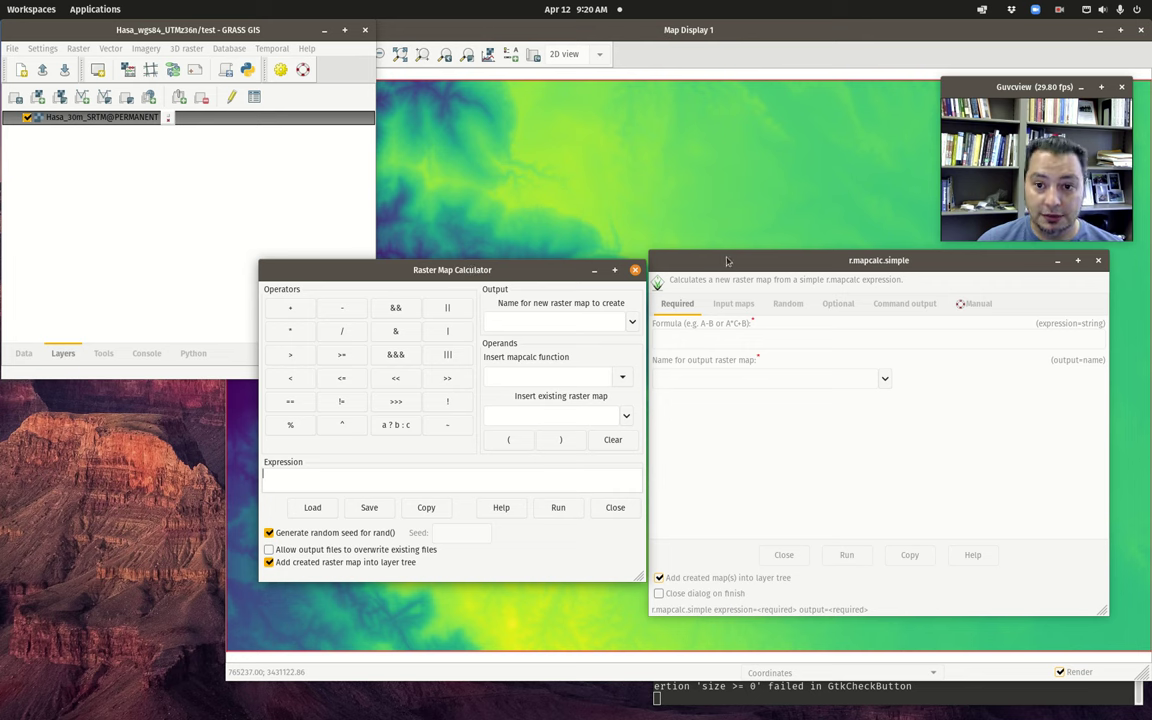
{"action": "left_click", "coordinate": [935, 348]}
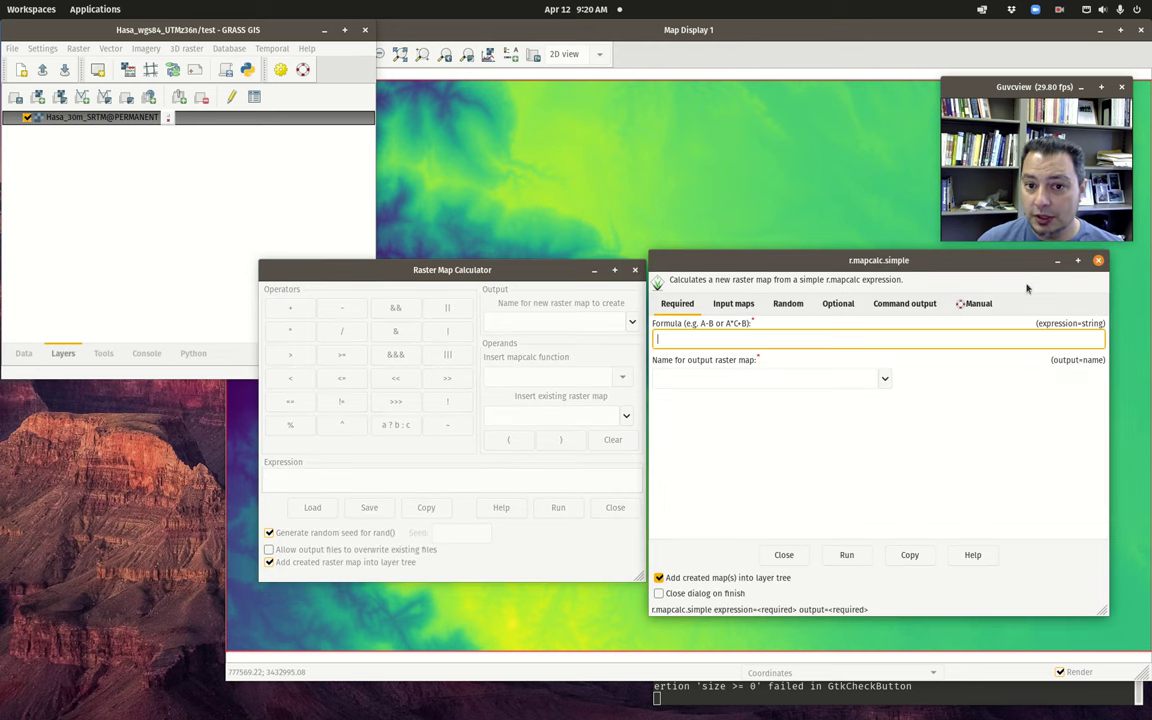
- Close the simplified calculator, move the full one to the lower left, and open the Help menu
{"action": "left_click", "coordinate": [1099, 261]}
{"action": "left_click_drag", "start_coordinate": [500, 283], "coordinate": [604, 268]}
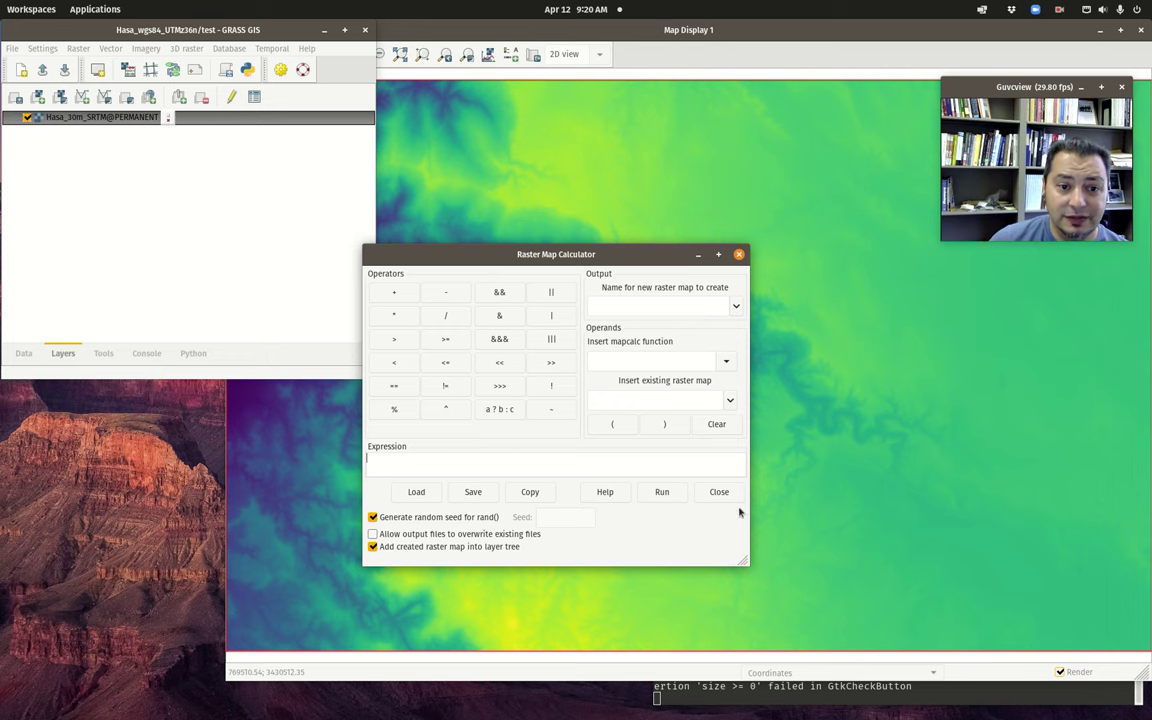
{"action": "left_click_drag", "start_coordinate": [548, 254], "coordinate": [244, 363]}
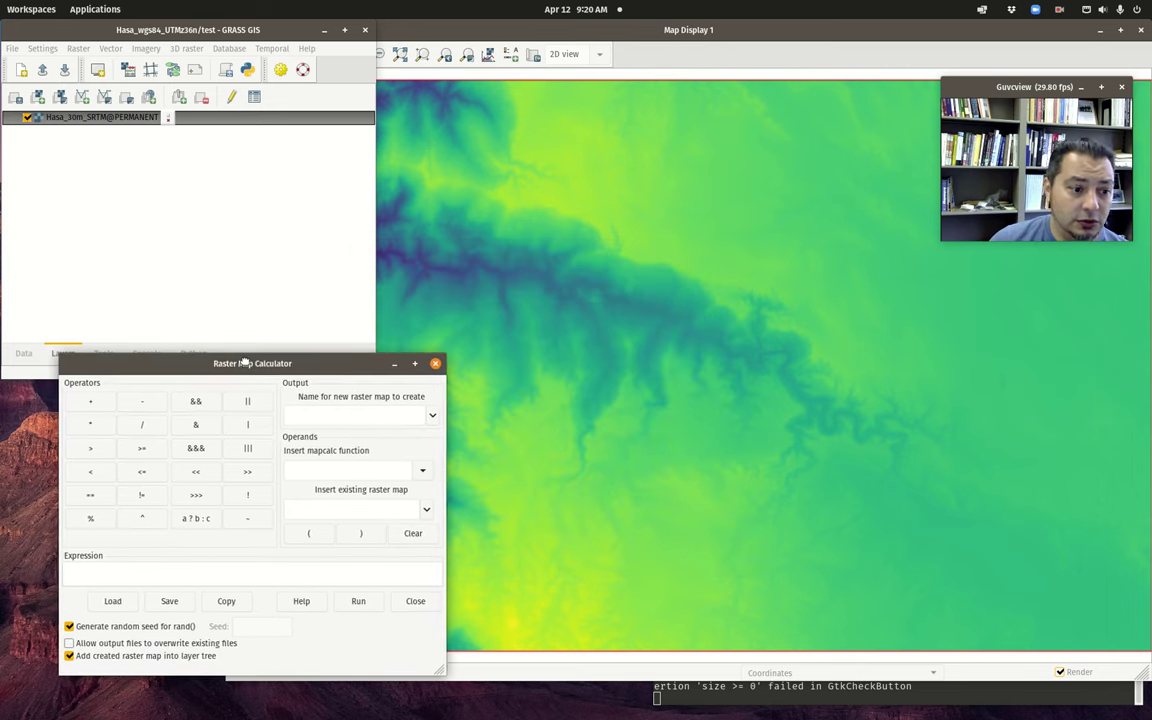
{"action": "left_click", "coordinate": [243, 30]}
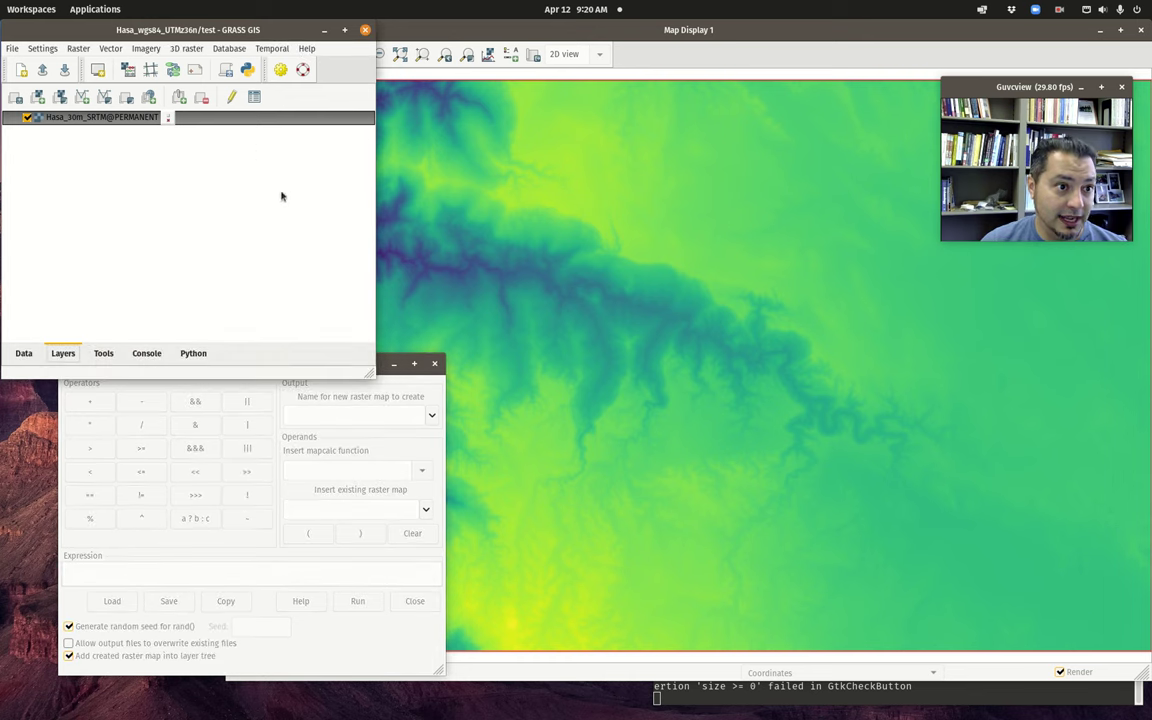
{"action": "left_click", "coordinate": [308, 49]}
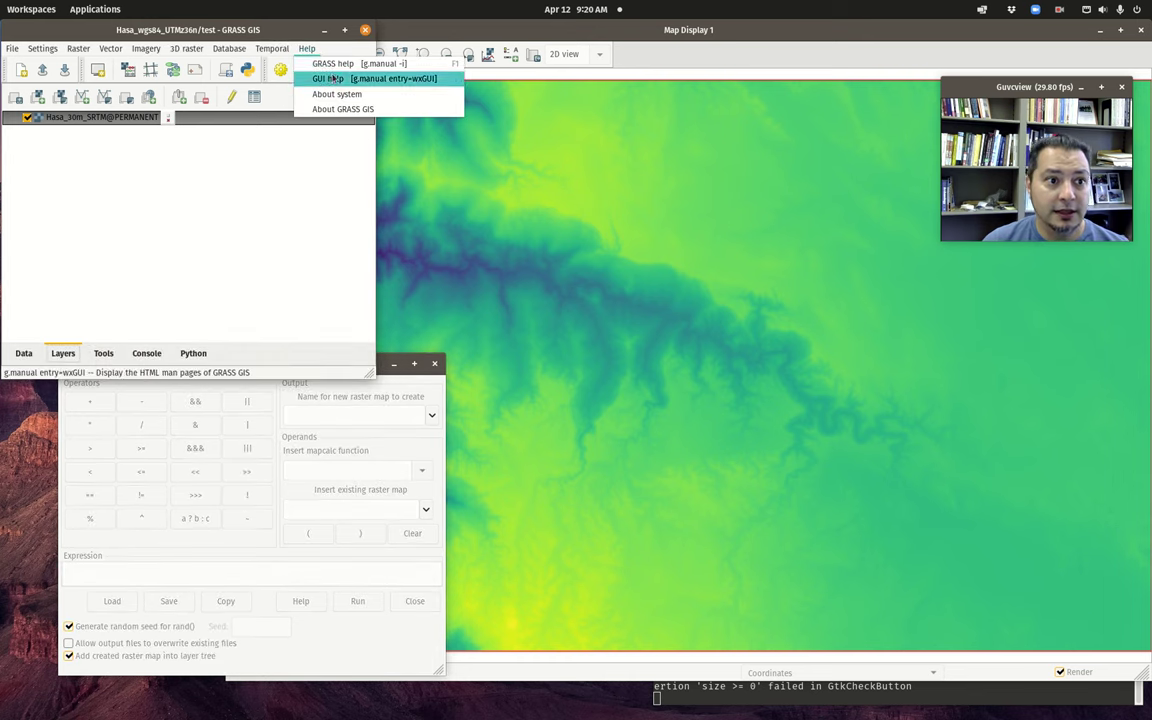
- Open GRASS help and go from the Raster commands manual list to the r.mapcalc page
{"action": "left_click", "coordinate": [383, 64]}
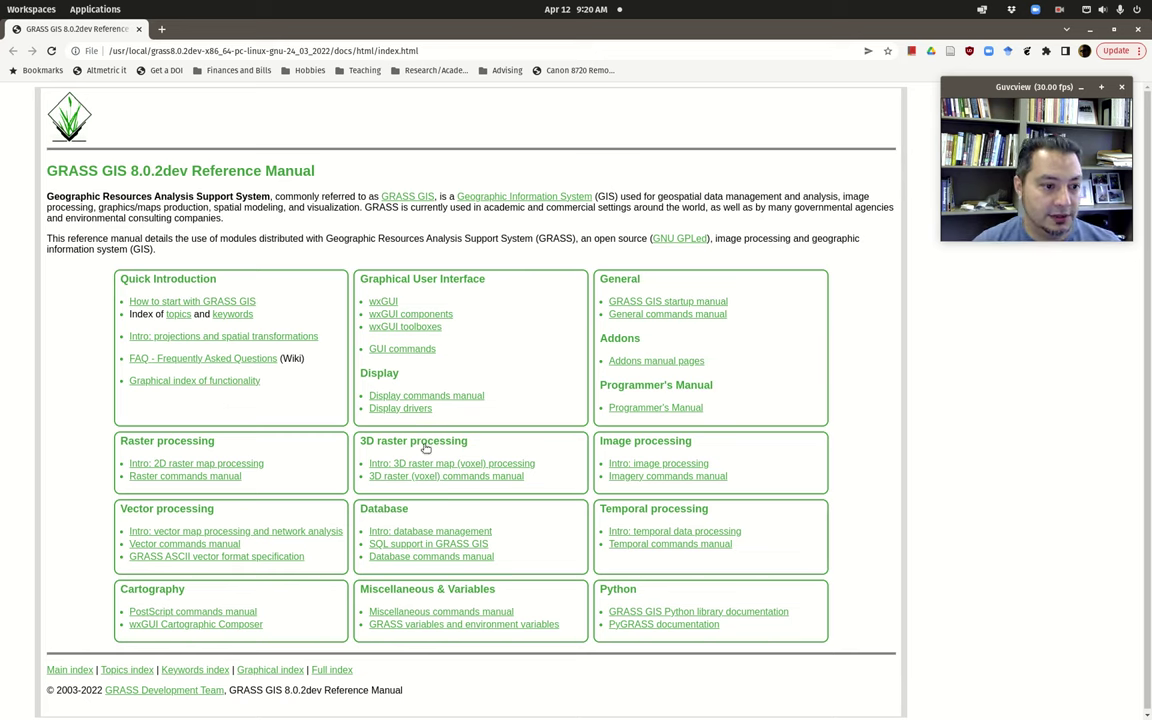
{"action": "left_click", "coordinate": [216, 477]}
{"action": "scroll", "coordinate": [120, 470], "scroll_direction": "down", "scroll_amount": 6}
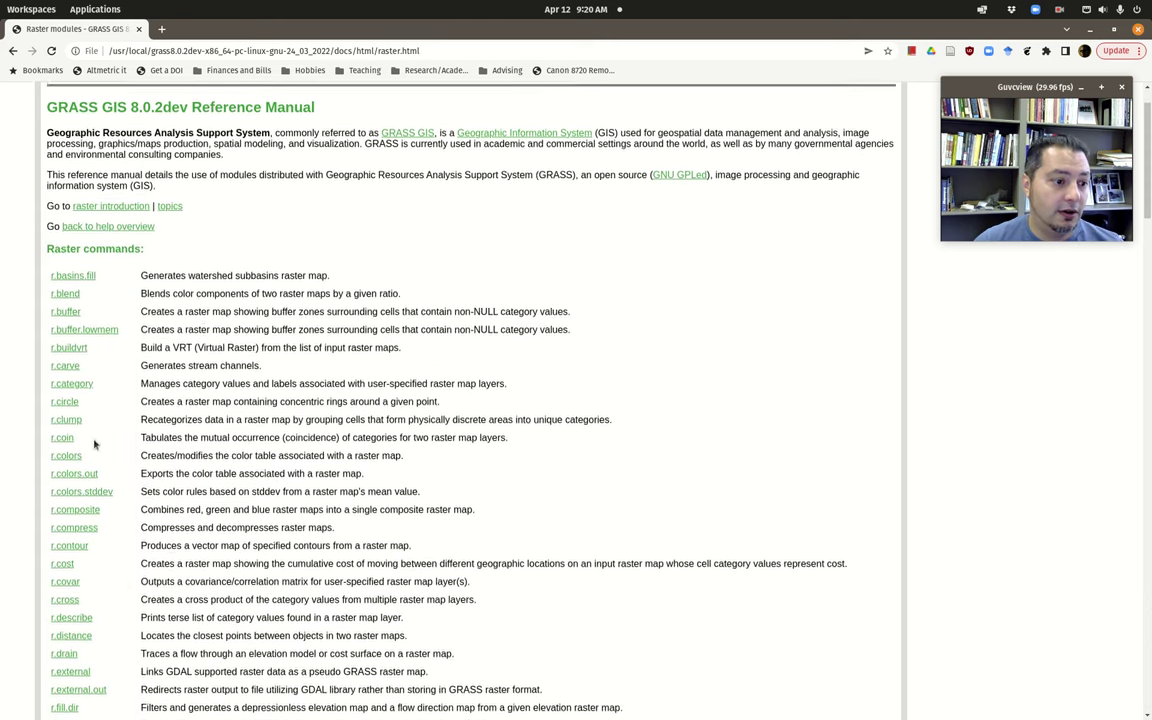
{"action": "scroll", "coordinate": [75, 545], "scroll_direction": "down", "scroll_amount": 13}
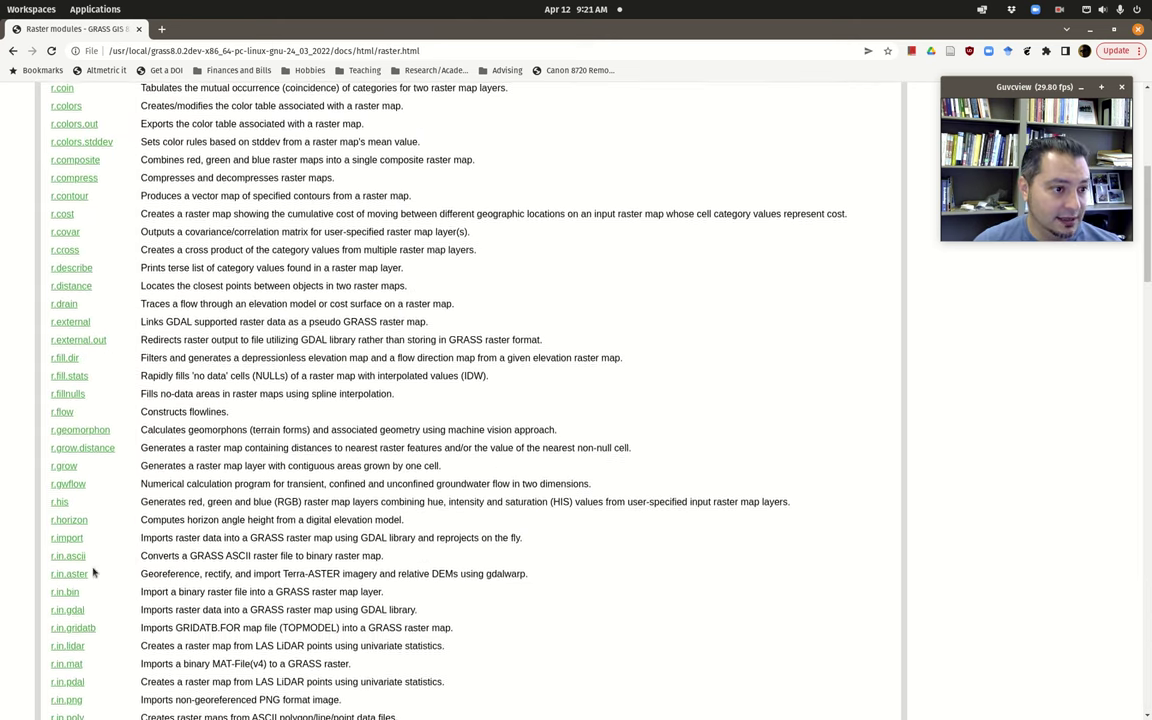
{"action": "scroll", "coordinate": [95, 565], "scroll_direction": "down", "scroll_amount": 17}
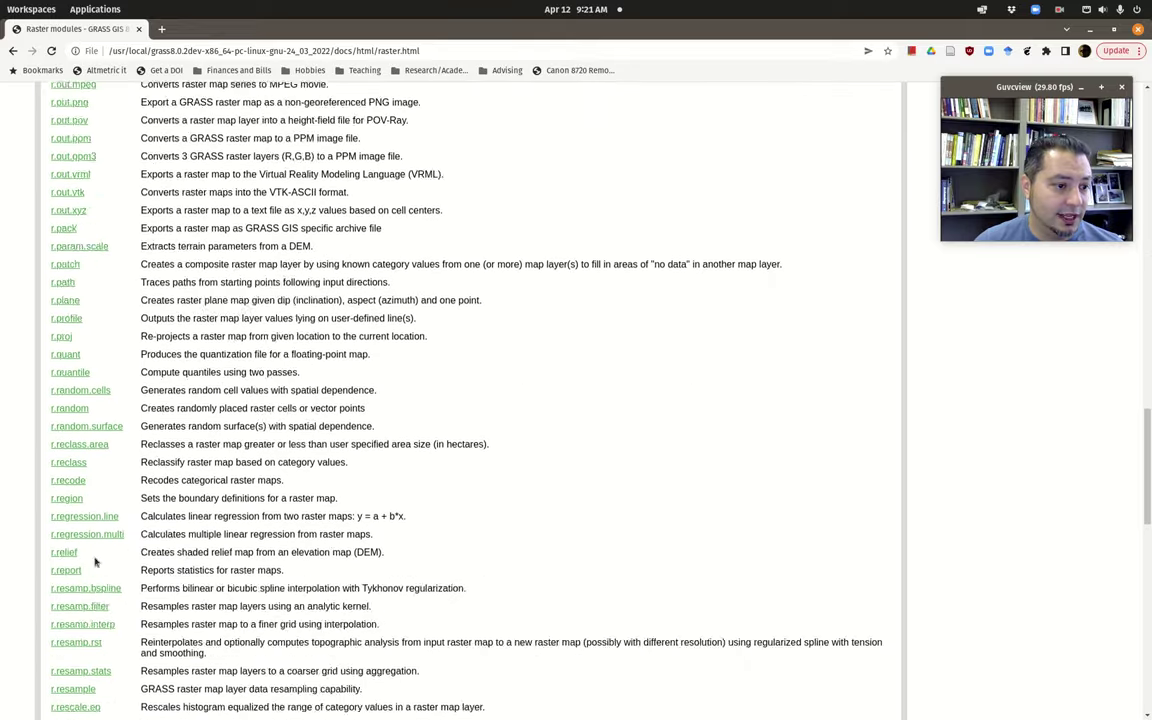
{"action": "scroll", "coordinate": [98, 555], "scroll_direction": "up", "scroll_amount": 5}
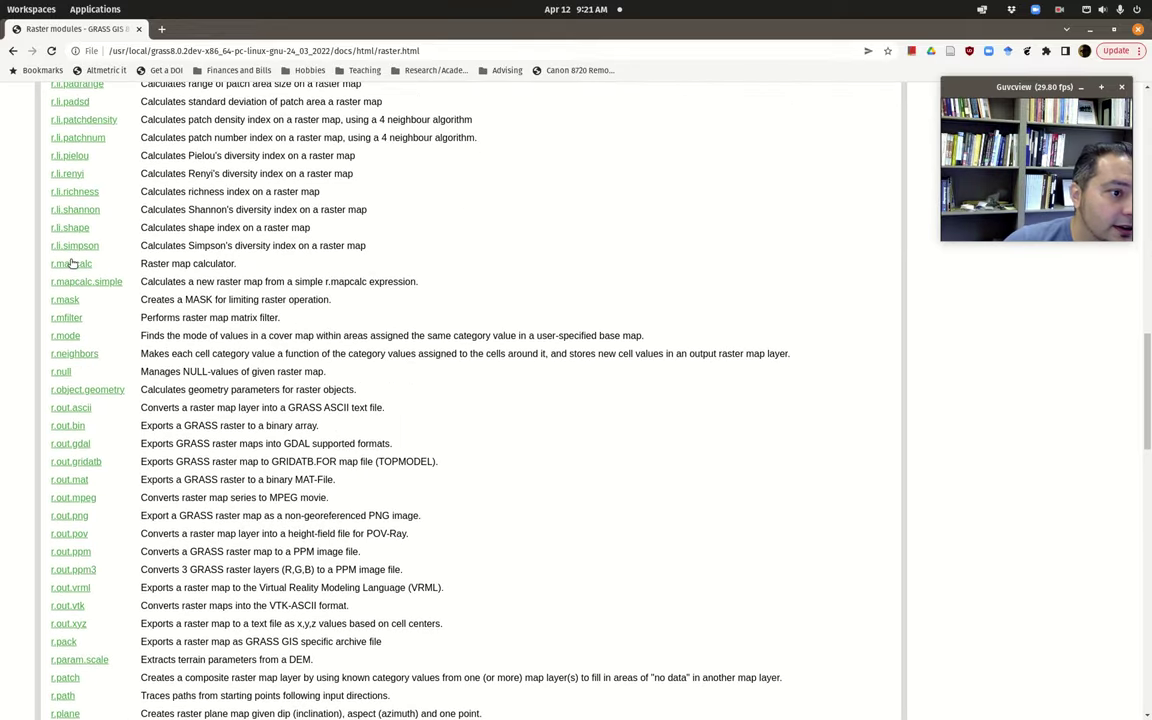
{"action": "left_click", "coordinate": [72, 264]}
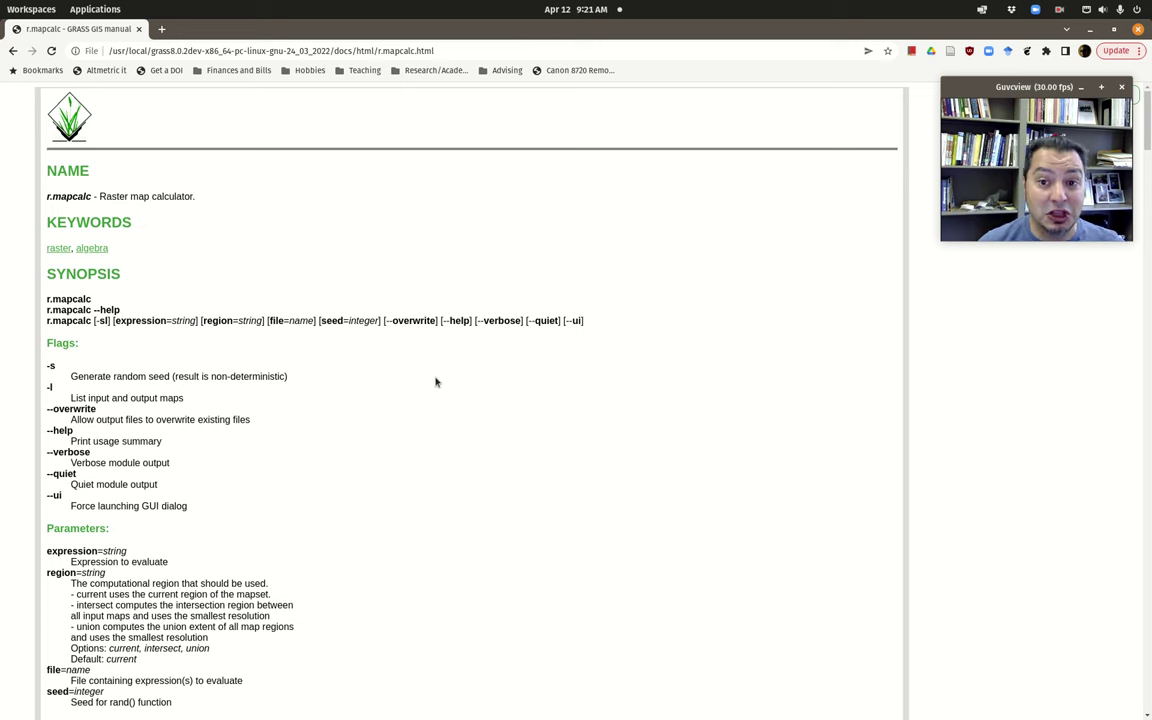
- Scroll the r.mapcalc manual down to the operators and order of precedence table
{"action": "scroll", "coordinate": [311, 289], "scroll_direction": "down", "scroll_amount": 1}
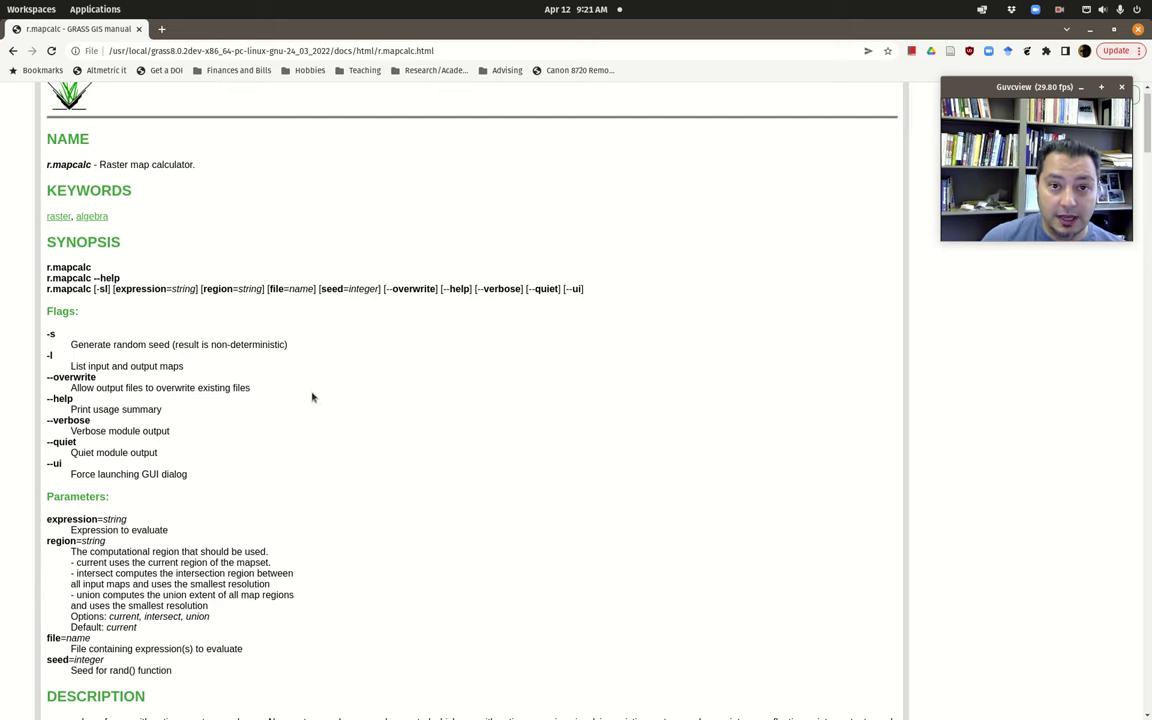
{"action": "scroll", "coordinate": [314, 396], "scroll_direction": "down", "scroll_amount": 3}
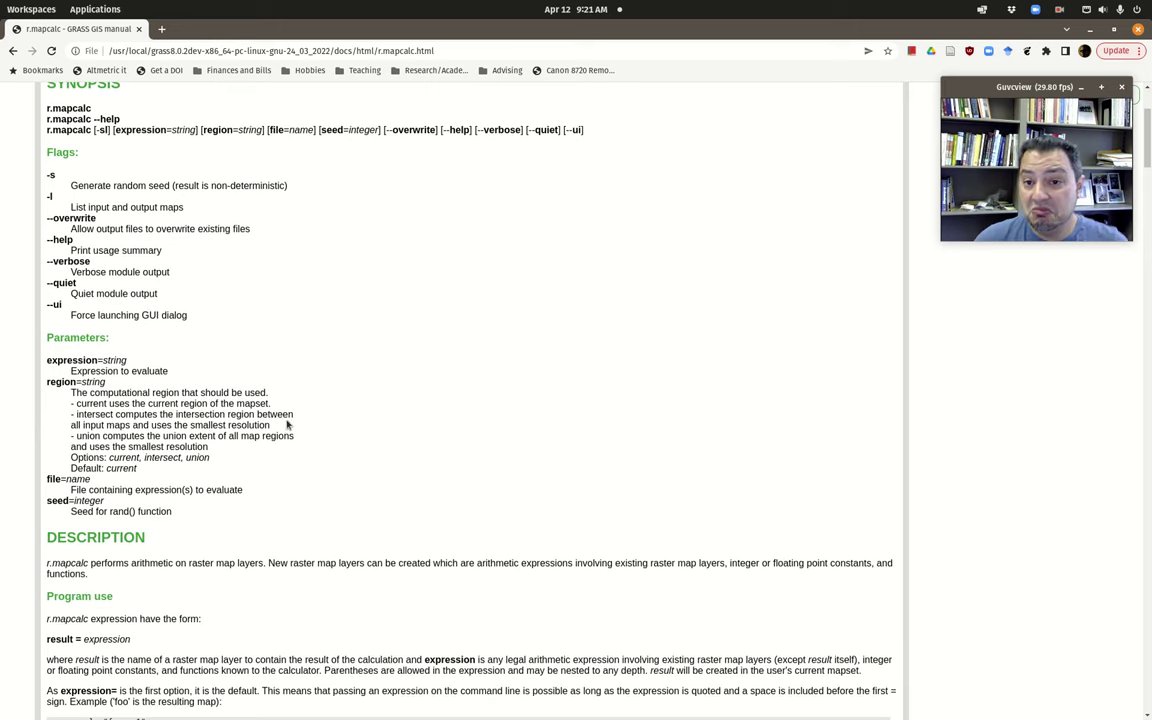
{"action": "scroll", "coordinate": [288, 411], "scroll_direction": "down", "scroll_amount": 5}
{"action": "scroll", "coordinate": [281, 421], "scroll_direction": "down", "scroll_amount": 9}
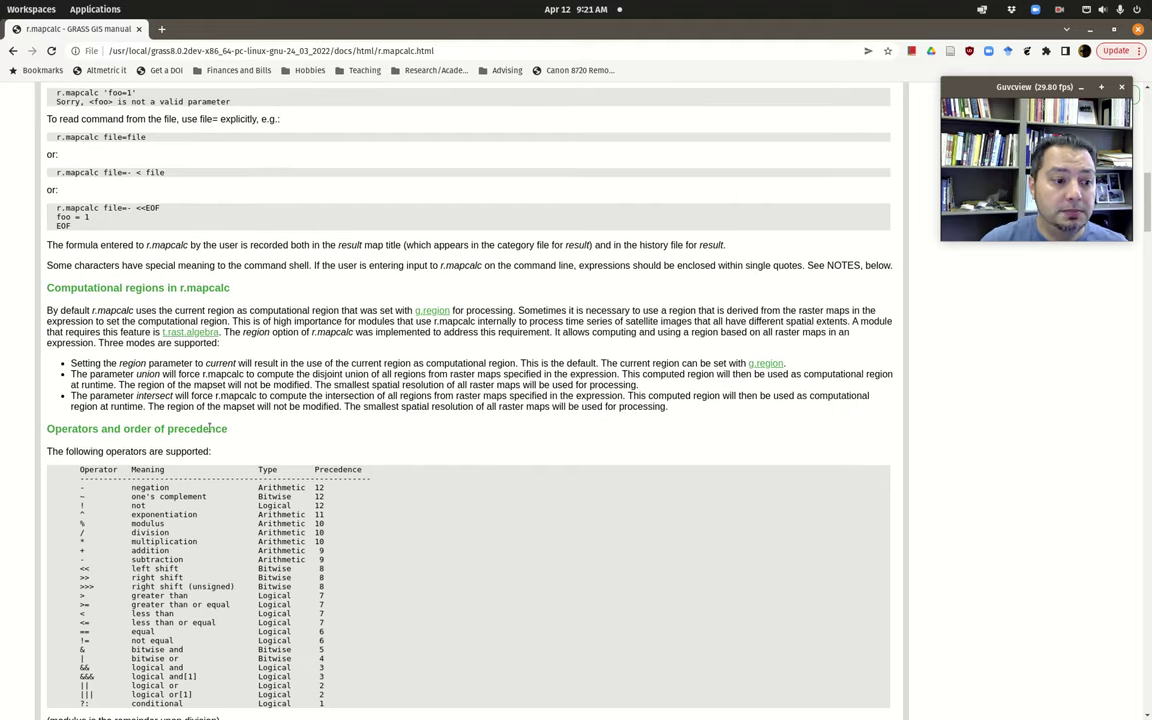
{"action": "scroll", "coordinate": [385, 411], "scroll_direction": "down", "scroll_amount": 1}
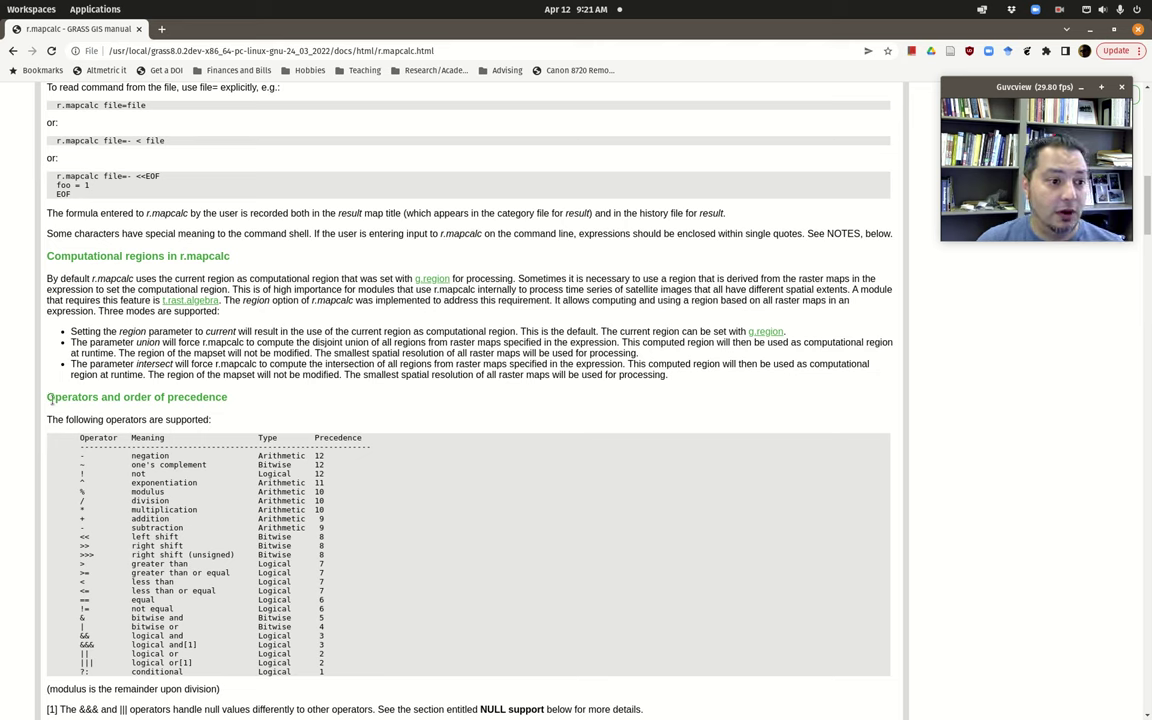
{"action": "scroll", "coordinate": [367, 375], "scroll_direction": "down", "scroll_amount": 3}
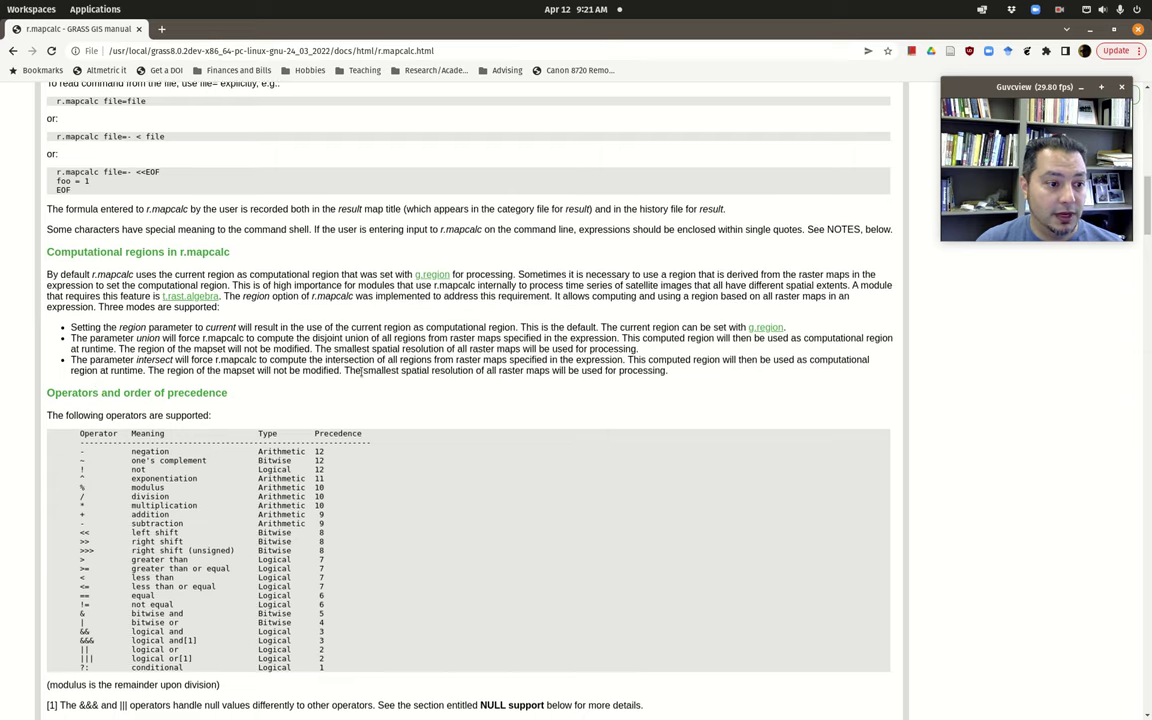
{"action": "scroll", "coordinate": [367, 375], "scroll_direction": "down", "scroll_amount": 2}
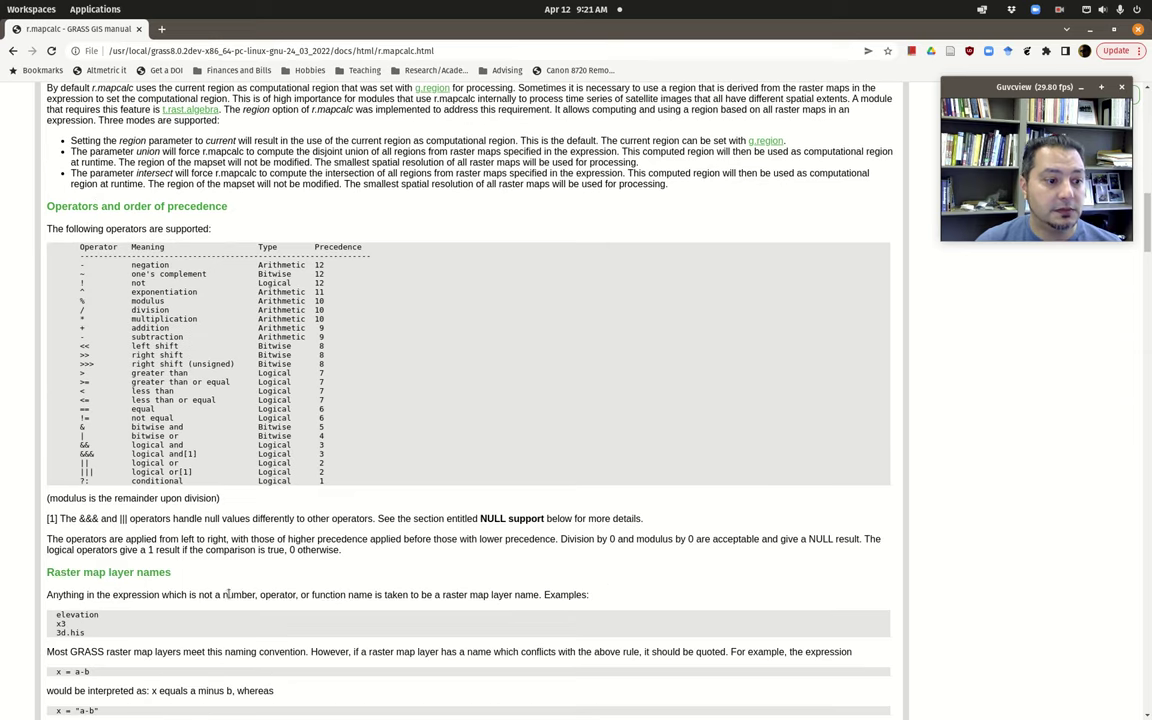
{"action": "scroll", "coordinate": [148, 271], "scroll_direction": "down", "scroll_amount": 2}
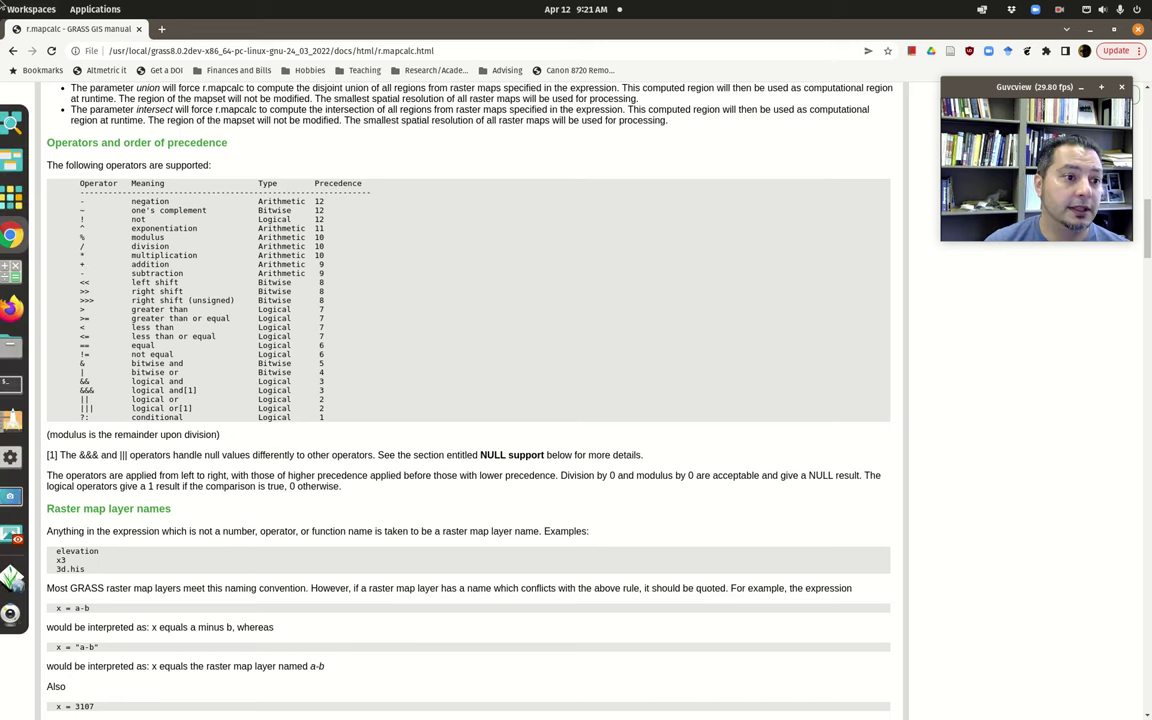
- Bring the Raster Map Calculator forward, move it right, and set it Always on Top
{"action": "mouse_move", "coordinate": [2, 2]}
{"action": "left_click", "coordinate": [250, 495]}
{"action": "left_click_drag", "start_coordinate": [320, 368], "coordinate": [830, 306]}
{"action": "right_click", "coordinate": [830, 306]}
{"action": "left_click", "coordinate": [841, 398]}
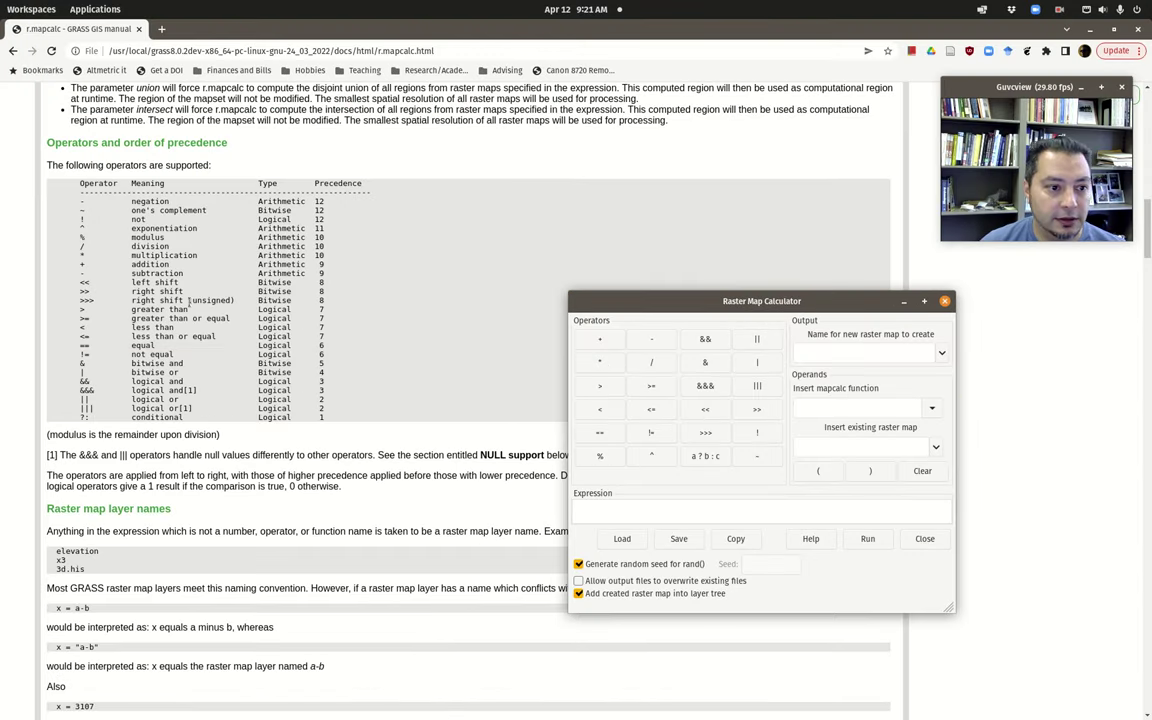
{"action": "left_click_drag", "start_coordinate": [754, 301], "coordinate": [934, 254]}
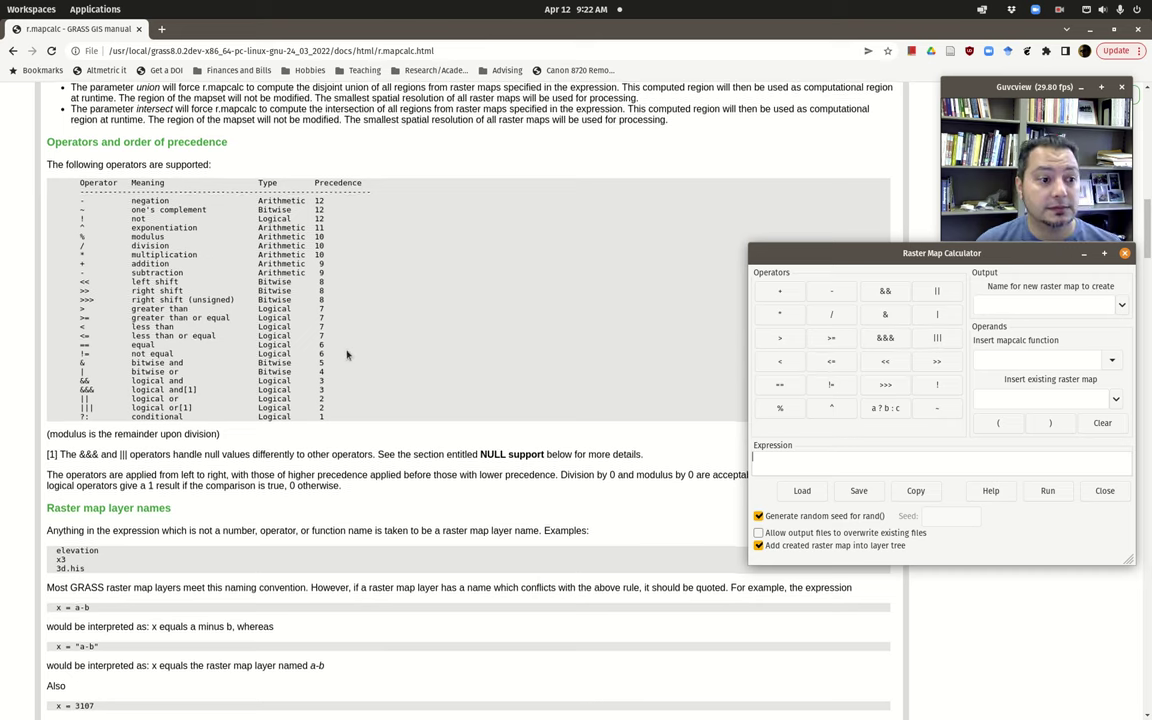
- Scroll the manual past the layer name and grey scale sections to the Functions table
{"action": "scroll", "coordinate": [347, 355], "scroll_direction": "down", "scroll_amount": 1}
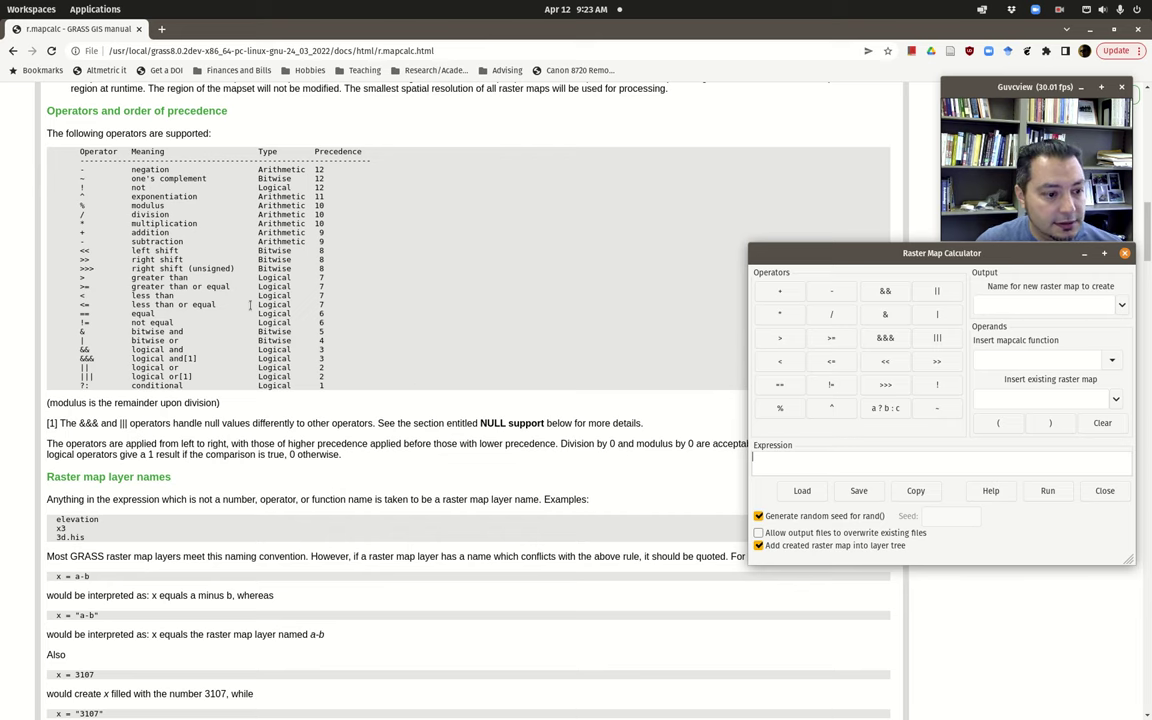
{"action": "scroll", "coordinate": [255, 358], "scroll_direction": "down", "scroll_amount": 4}
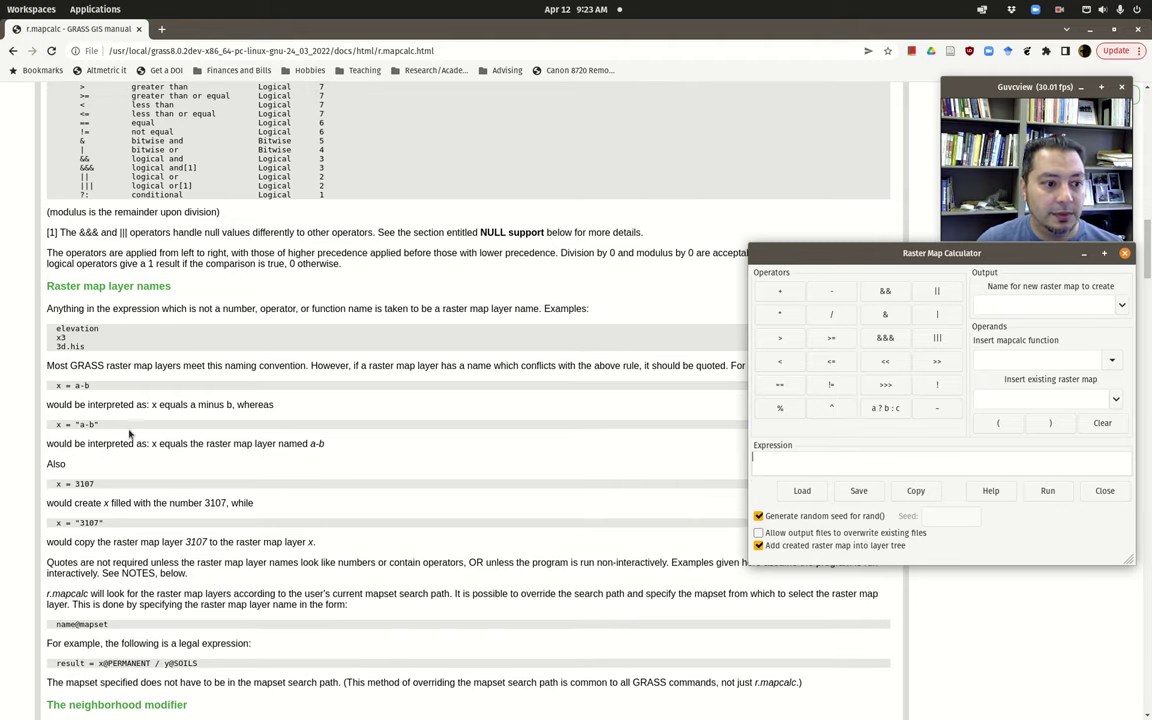
{"action": "scroll", "coordinate": [340, 190], "scroll_direction": "up", "scroll_amount": 2}
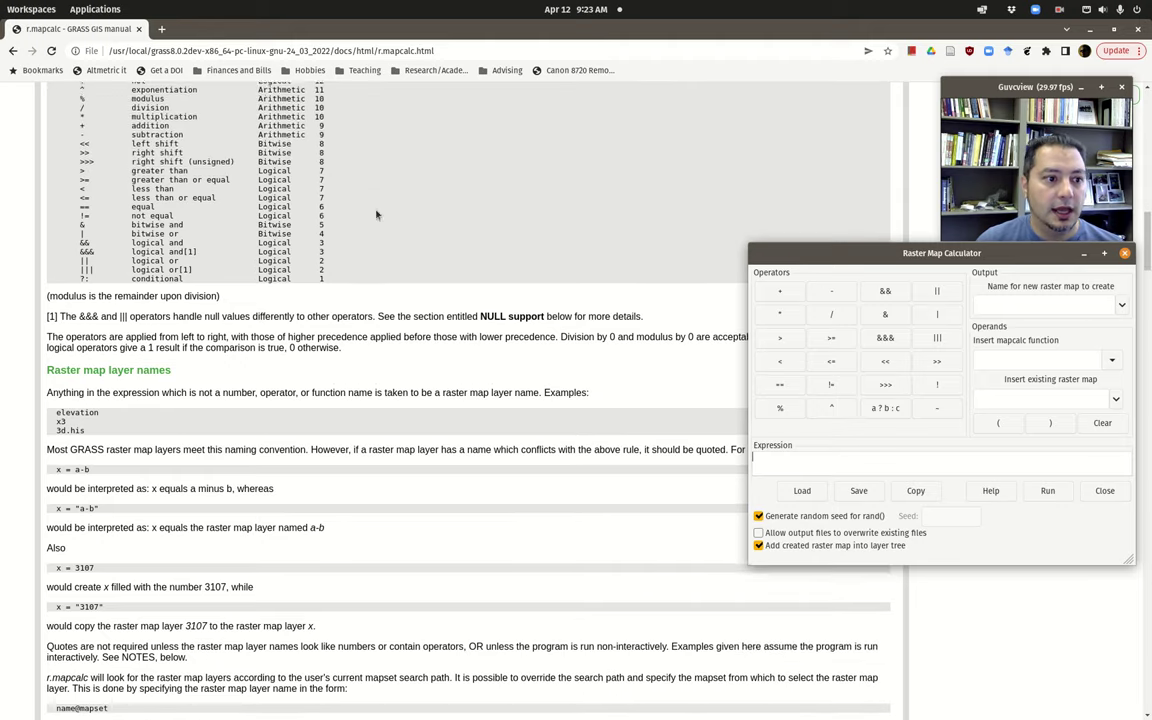
{"action": "scroll", "coordinate": [248, 393], "scroll_direction": "up", "scroll_amount": 1}
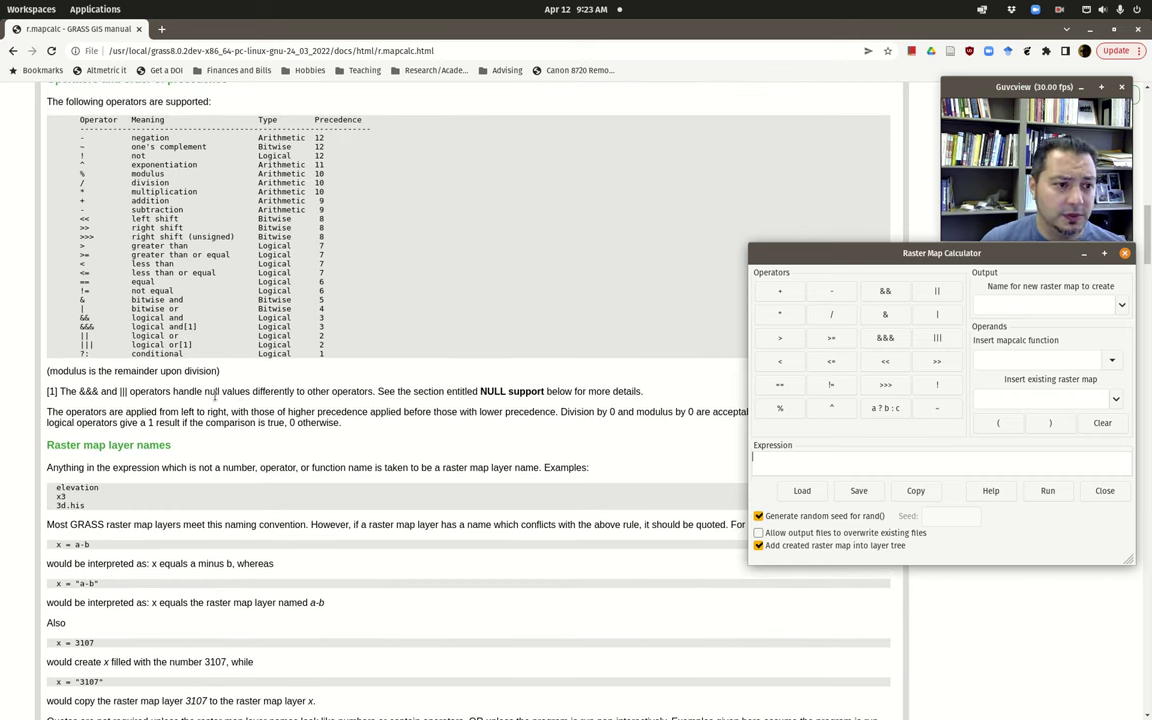
{"action": "scroll", "coordinate": [180, 370], "scroll_direction": "up", "scroll_amount": 1}
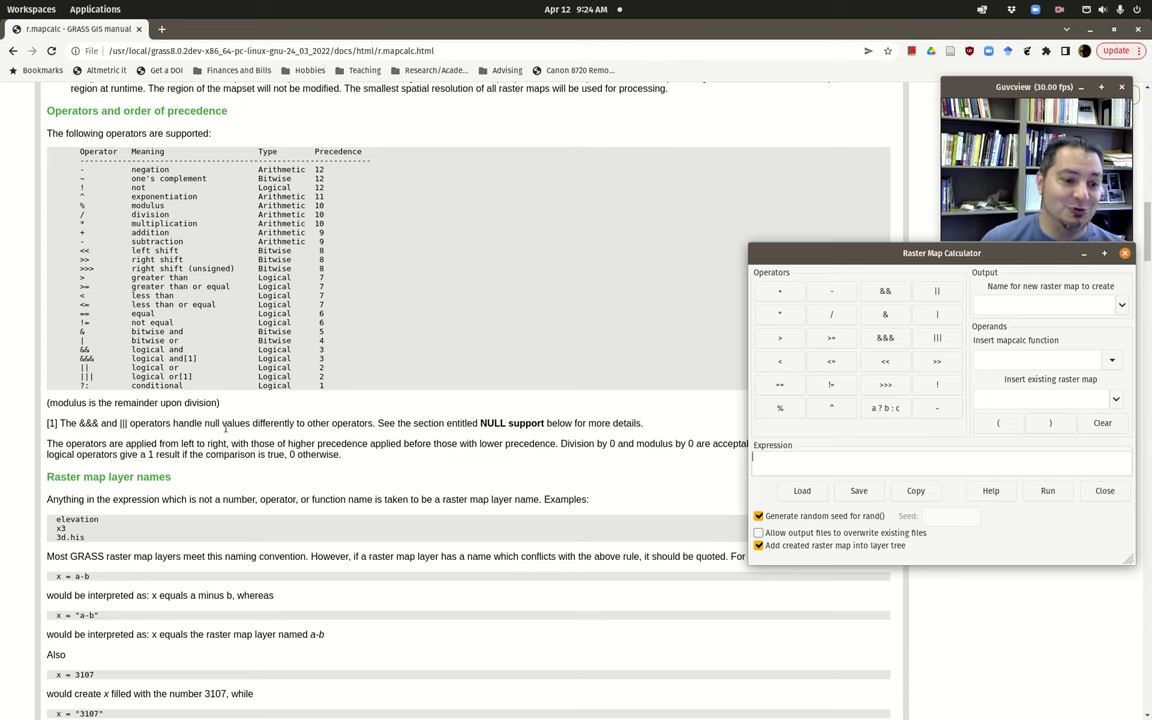
{"action": "scroll", "coordinate": [228, 428], "scroll_direction": "down", "scroll_amount": 9}
{"action": "scroll", "coordinate": [235, 420], "scroll_direction": "down", "scroll_amount": 4}
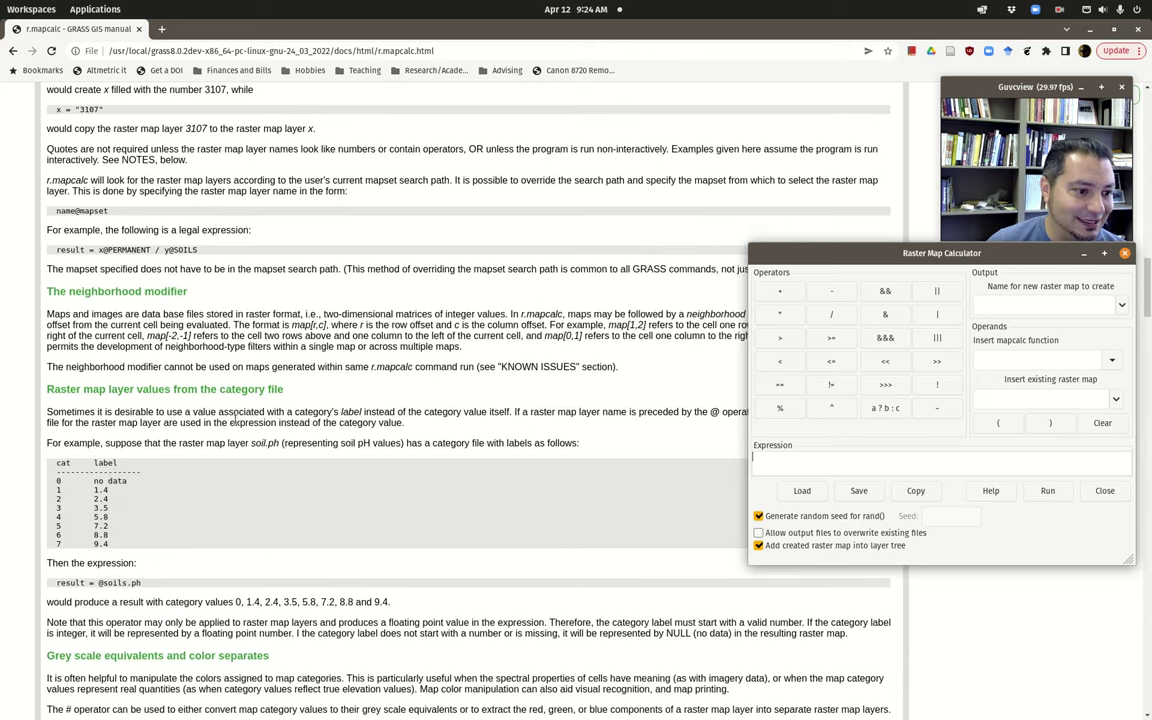
{"action": "scroll", "coordinate": [272, 505], "scroll_direction": "down", "scroll_amount": 4}
{"action": "scroll", "coordinate": [269, 491], "scroll_direction": "down", "scroll_amount": 12}
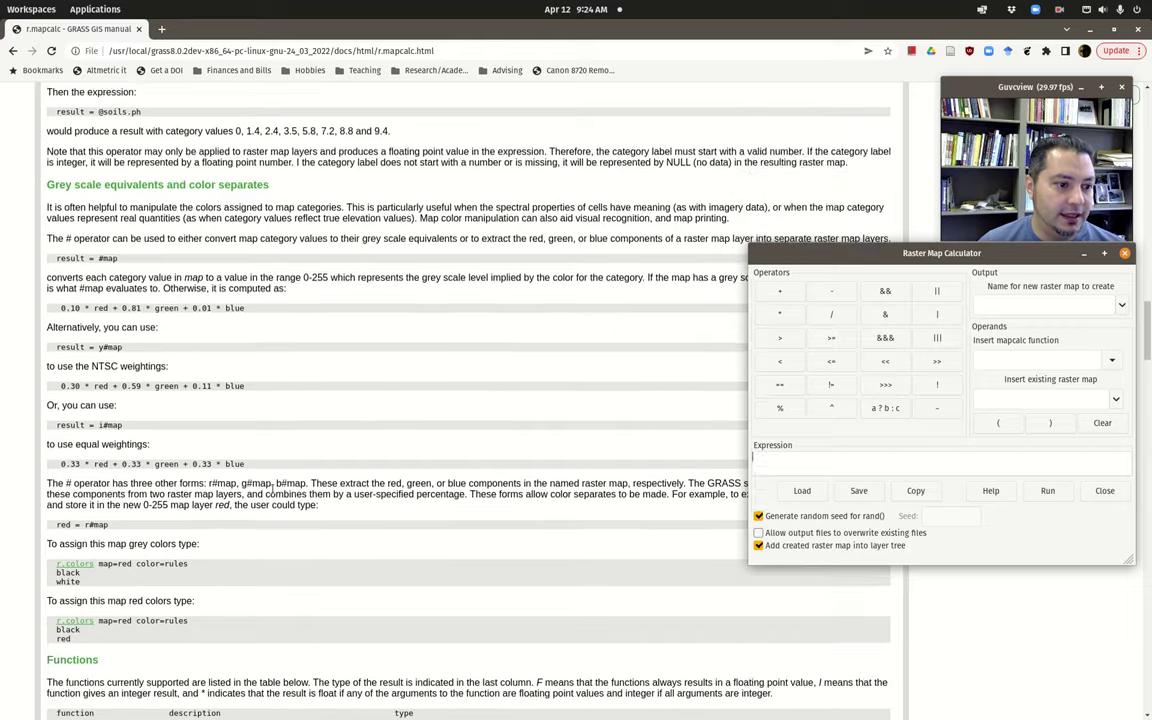
{"action": "scroll", "coordinate": [273, 488], "scroll_direction": "down", "scroll_amount": 2}
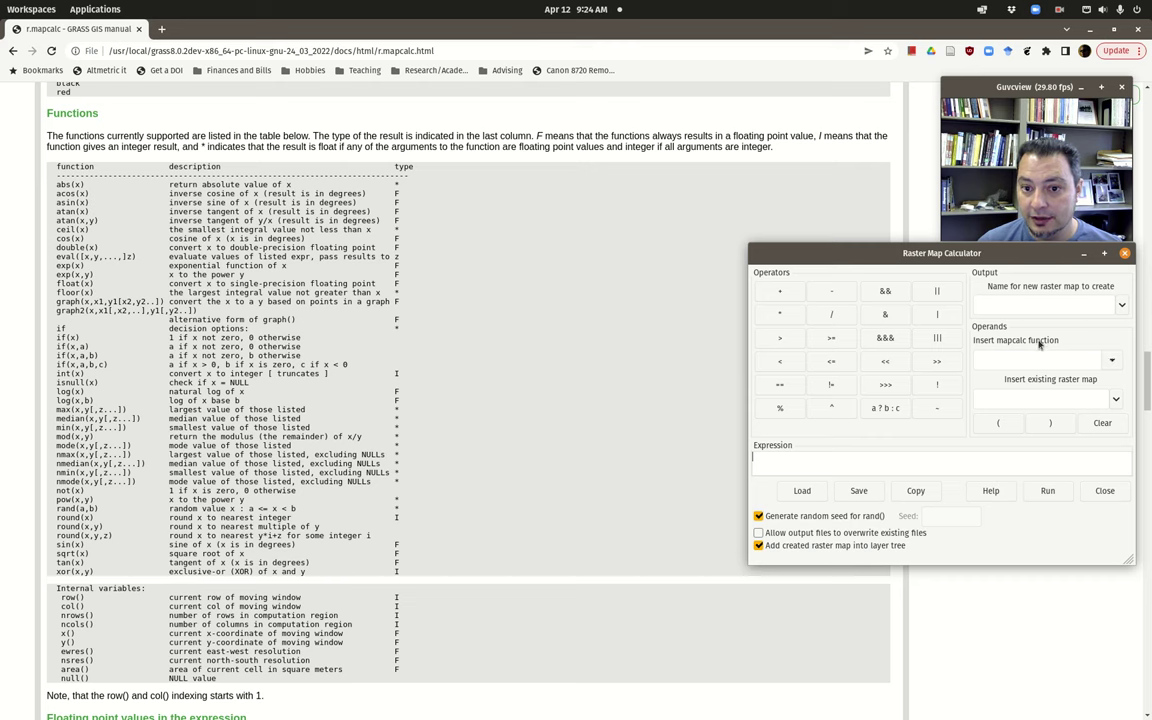
{"action": "left_click", "coordinate": [1112, 361]}
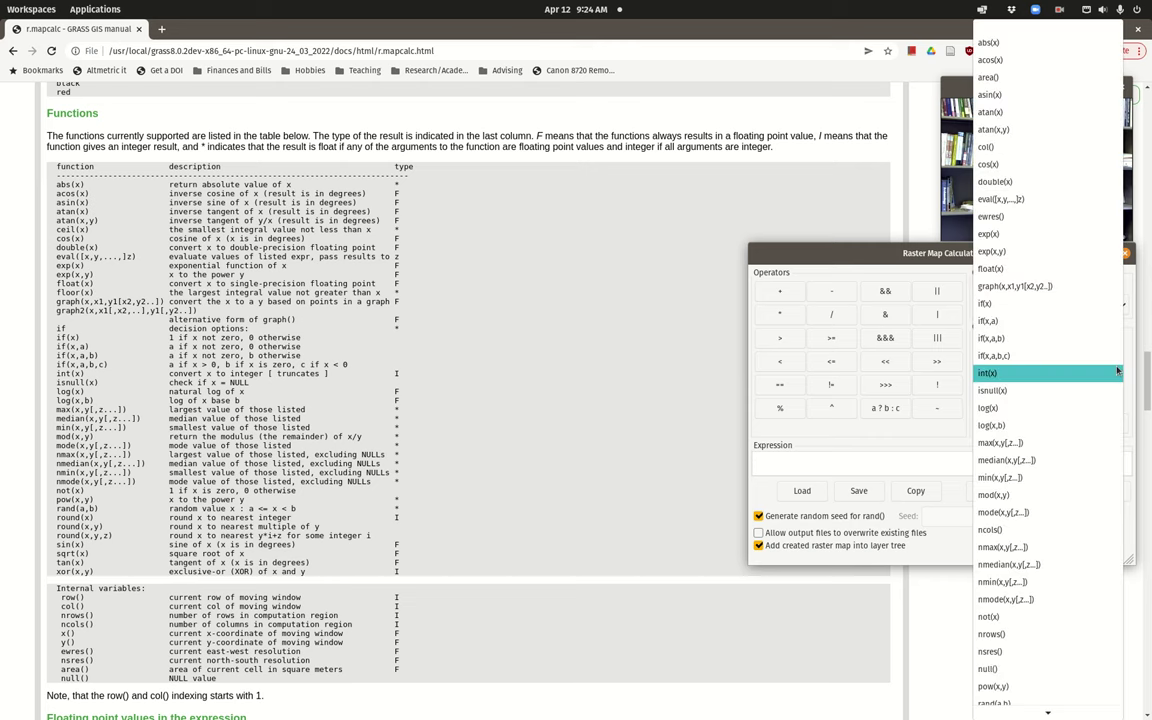
{"action": "left_click", "coordinate": [950, 444]}
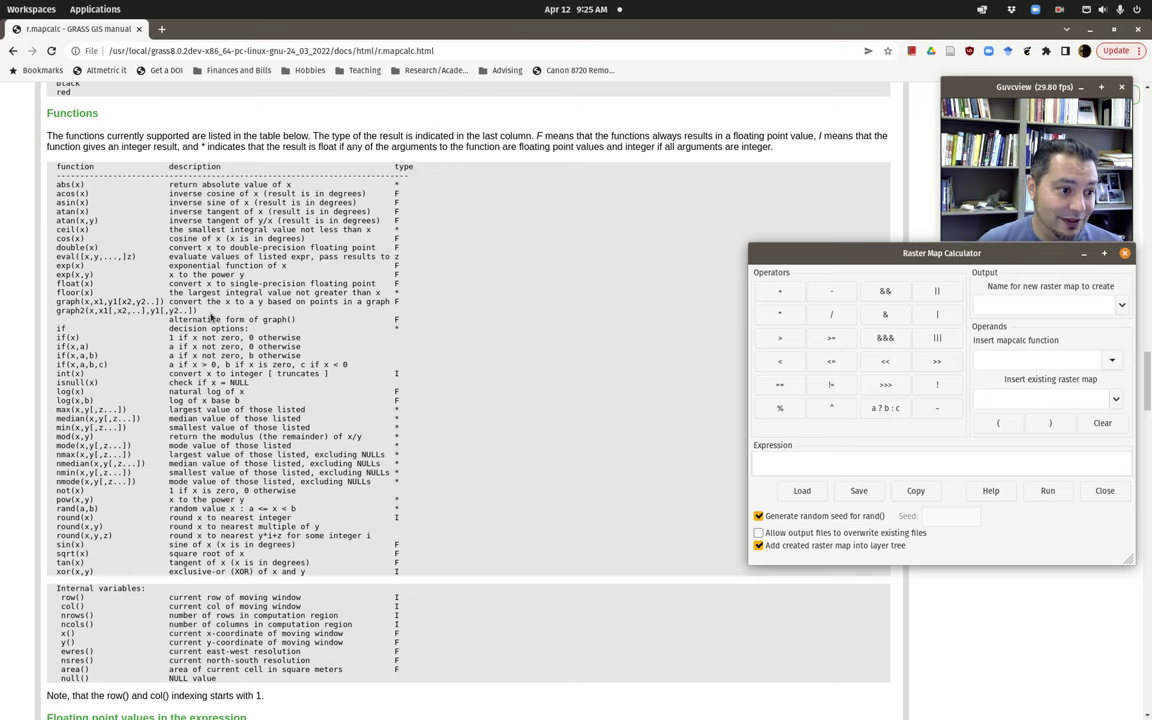
- Scroll below the Functions table to the floating point values and NULL support sections
{"action": "scroll", "coordinate": [147, 326], "scroll_direction": "down", "scroll_amount": 1}
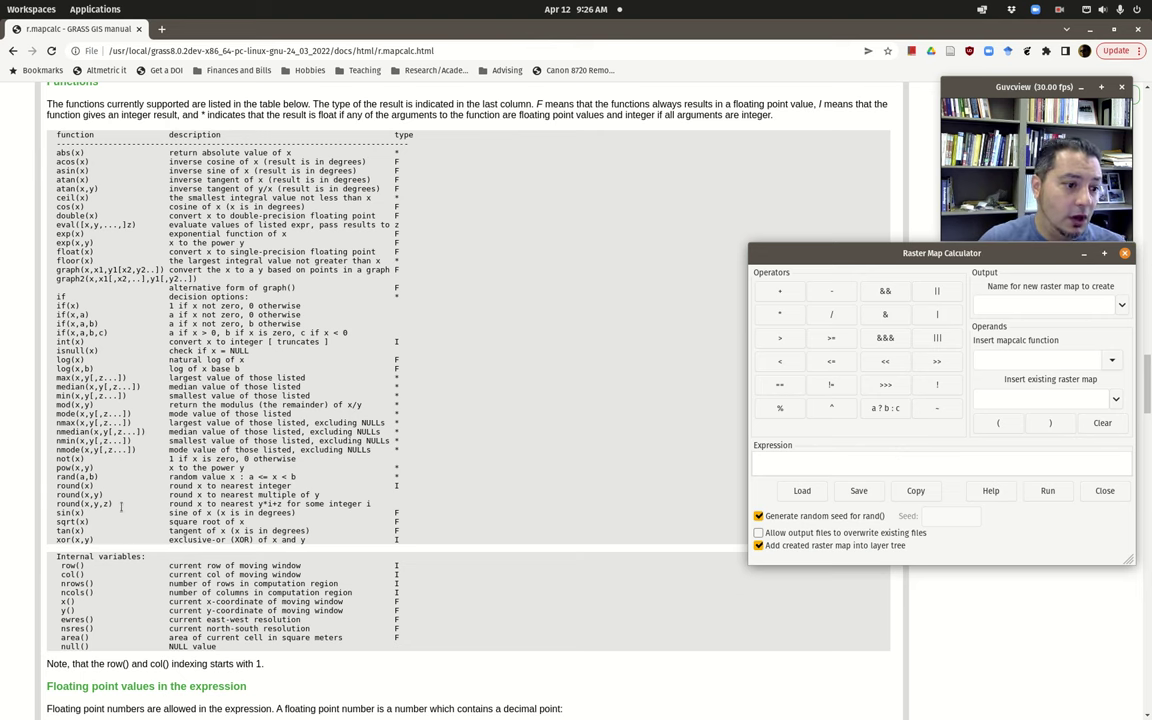
{"action": "scroll", "coordinate": [109, 487], "scroll_direction": "down", "scroll_amount": 2}
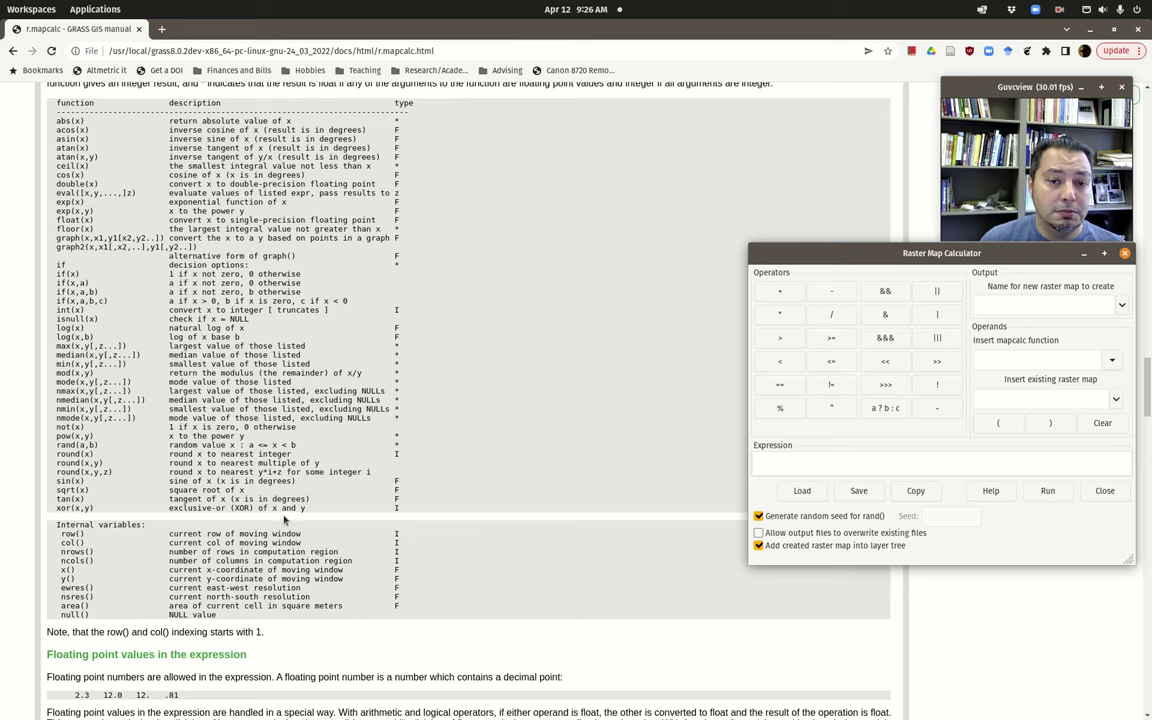
{"action": "scroll", "coordinate": [287, 464], "scroll_direction": "down", "scroll_amount": 4}
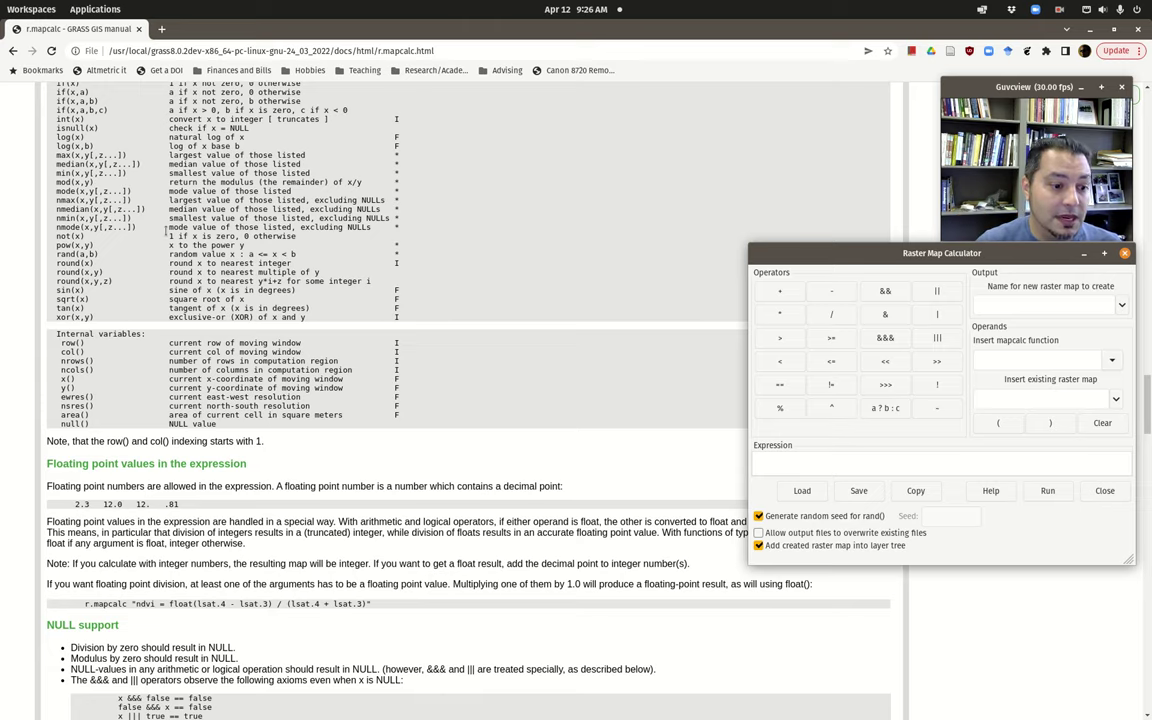
- Read through NULL support, then scroll back up to the if() and isnull(x) functions
{"action": "scroll", "coordinate": [166, 231], "scroll_direction": "down", "scroll_amount": 9}
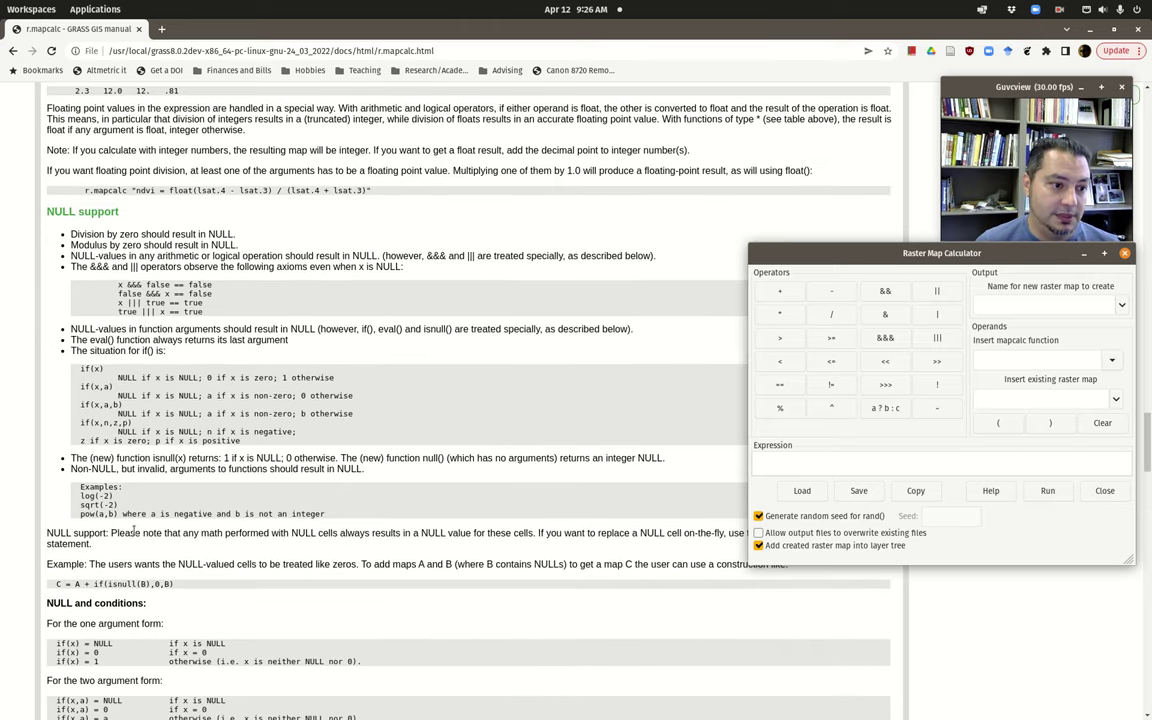
{"action": "scroll", "coordinate": [137, 532], "scroll_direction": "down", "scroll_amount": 5}
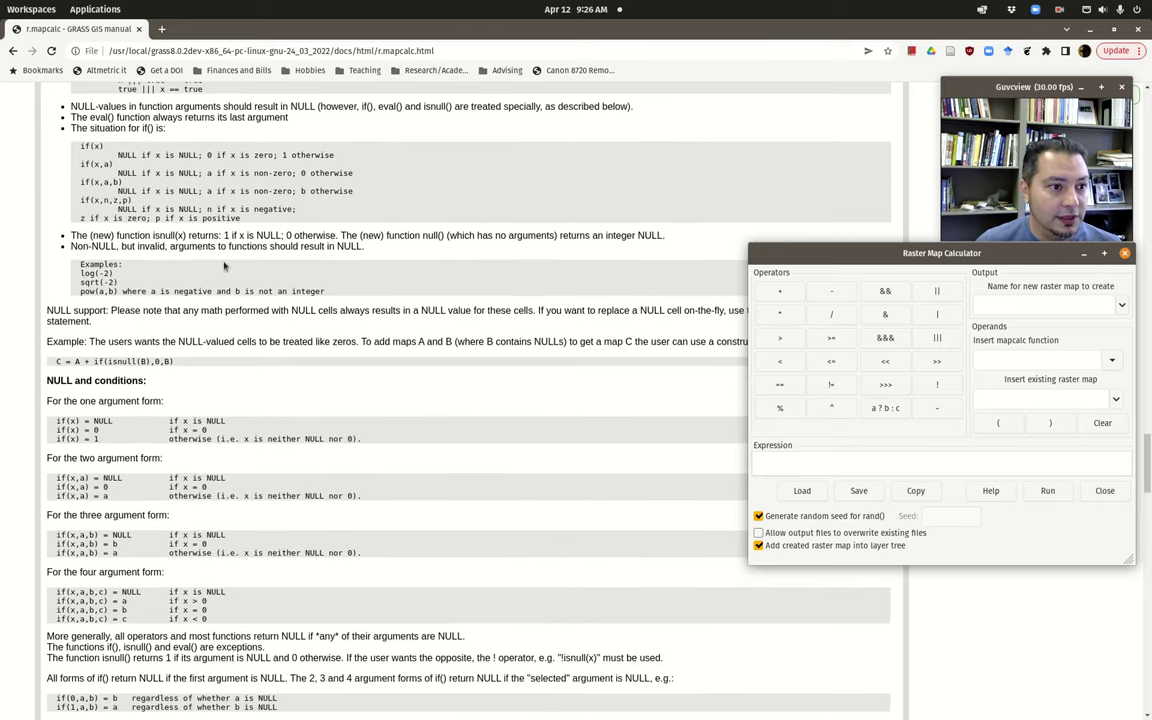
{"action": "scroll", "coordinate": [175, 230], "scroll_direction": "up", "scroll_amount": 2}
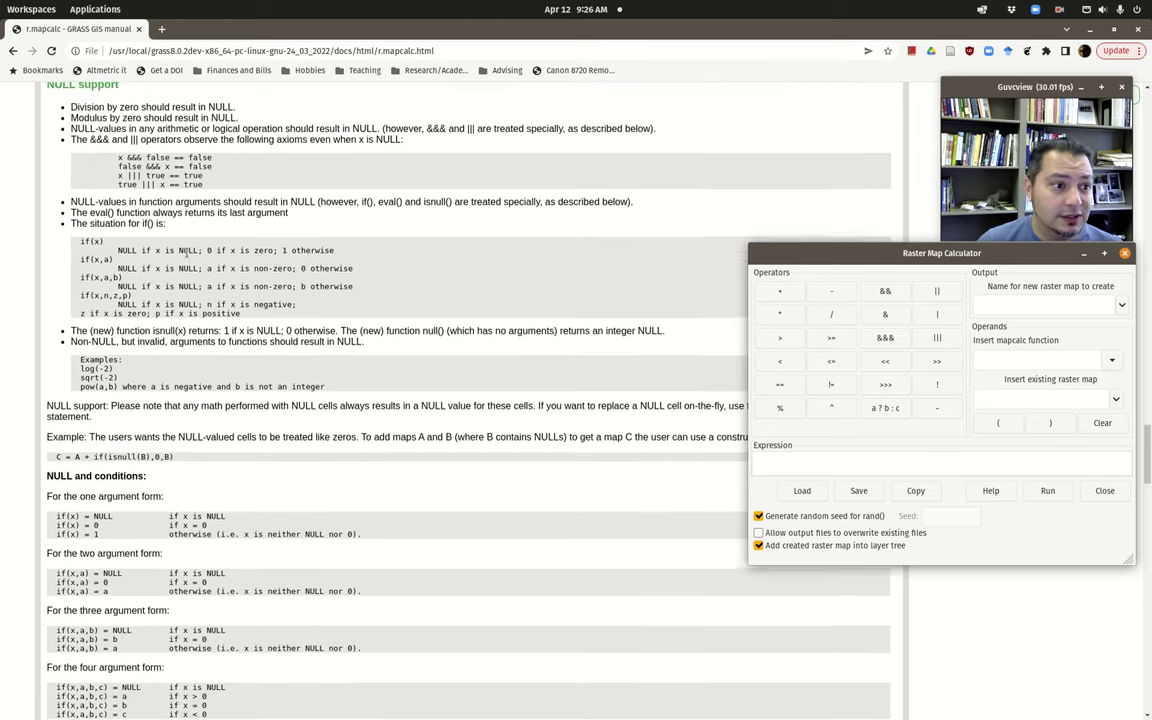
{"action": "scroll", "coordinate": [186, 254], "scroll_direction": "up", "scroll_amount": 3}
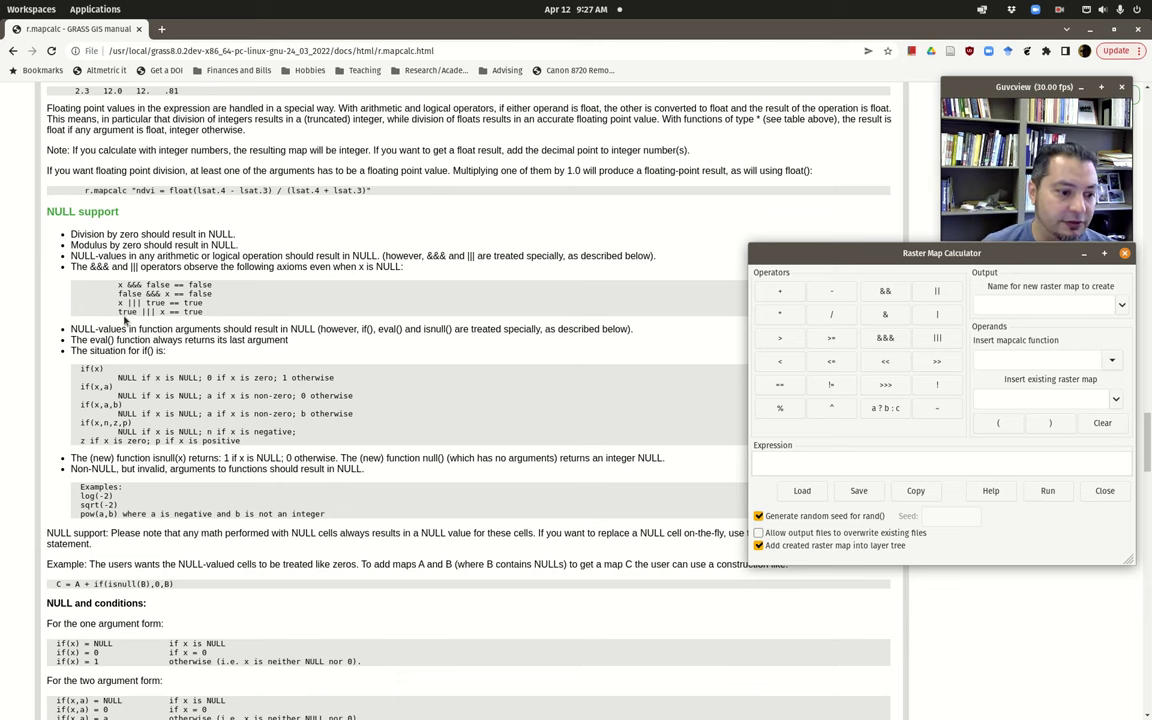
{"action": "scroll", "coordinate": [140, 320], "scroll_direction": "up", "scroll_amount": 5}
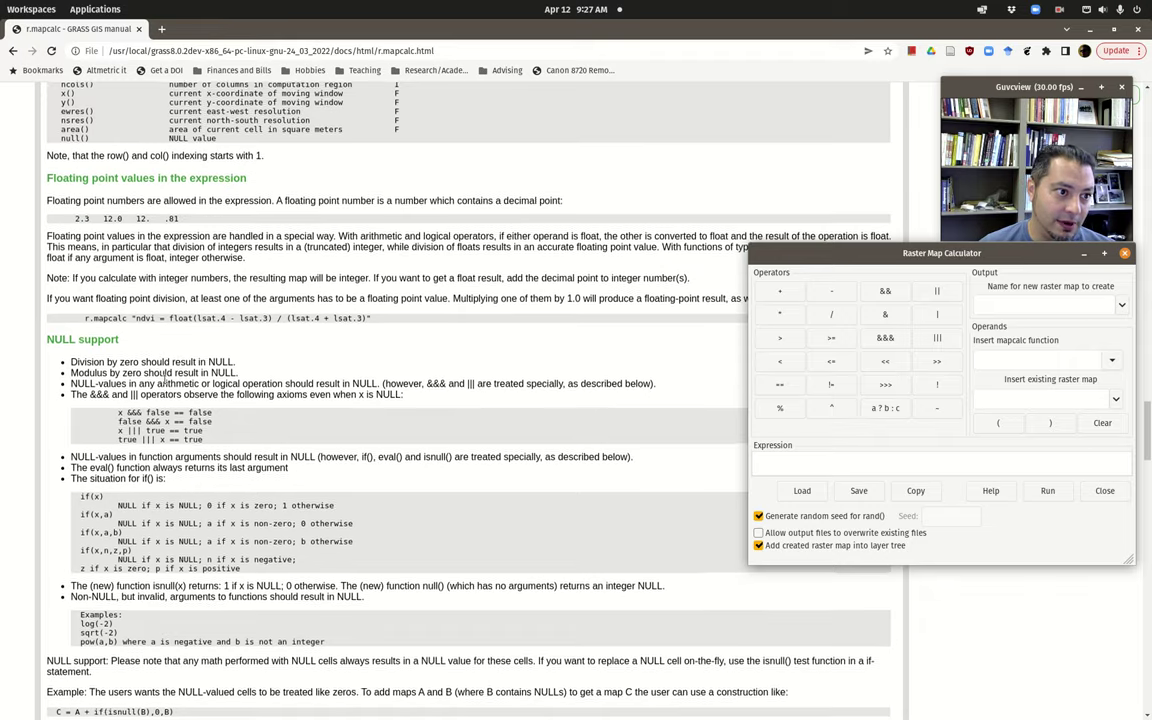
{"action": "scroll", "coordinate": [168, 385], "scroll_direction": "up", "scroll_amount": 5}
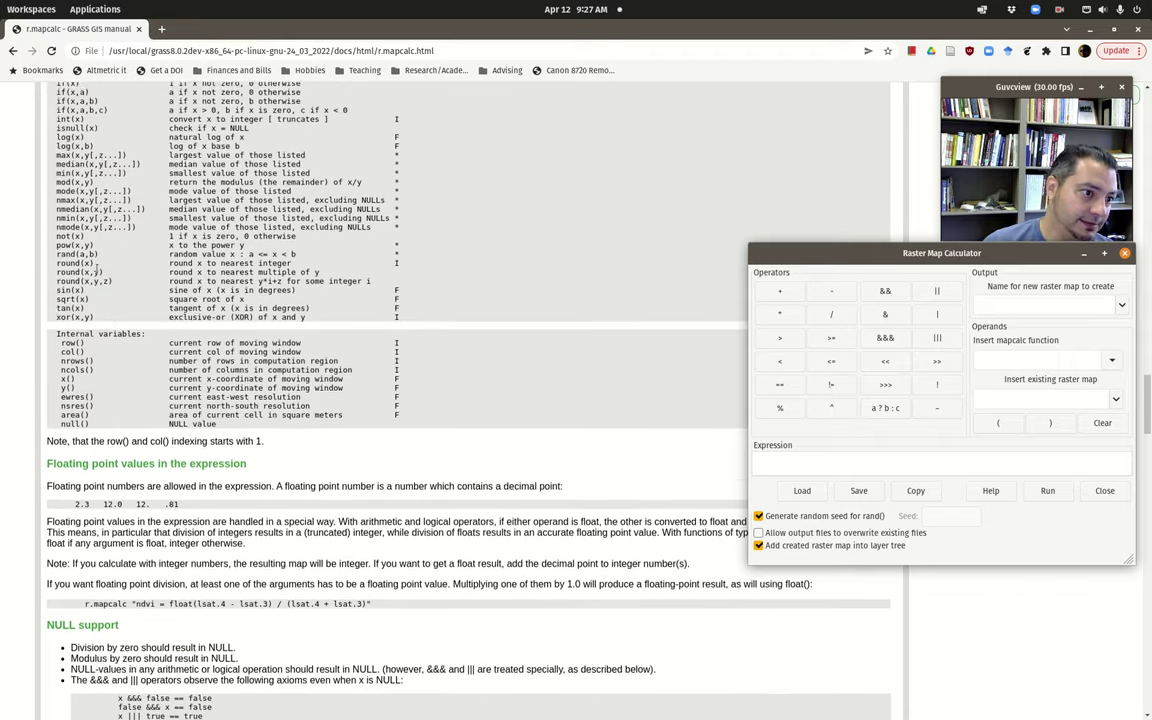
{"action": "scroll", "coordinate": [85, 268], "scroll_direction": "up", "scroll_amount": 1}
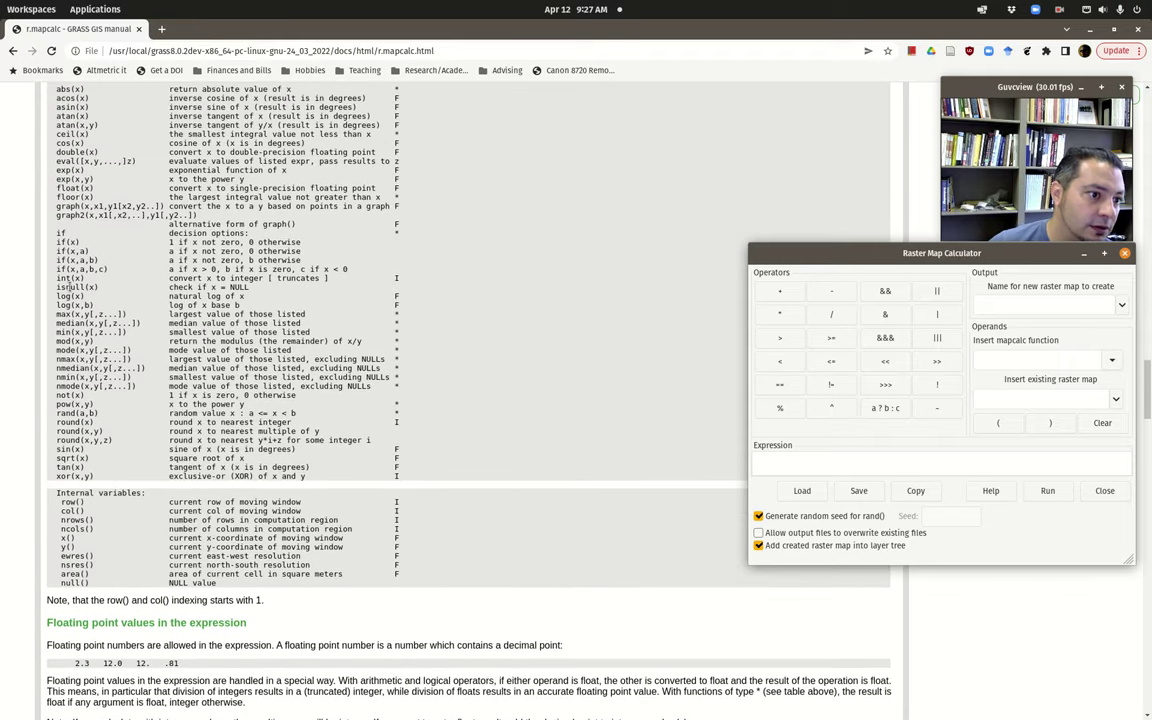
{"action": "left_click_drag", "start_coordinate": [56, 285], "coordinate": [103, 288]}
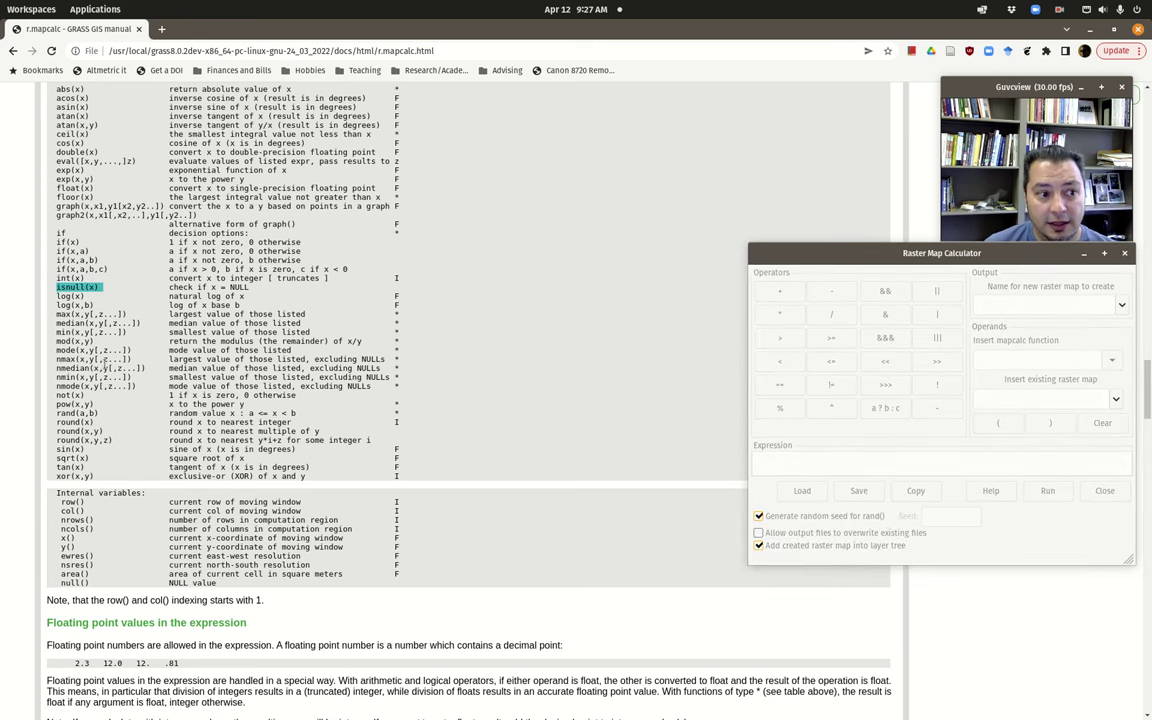
{"action": "scroll", "coordinate": [120, 375], "scroll_direction": "down", "scroll_amount": 5}
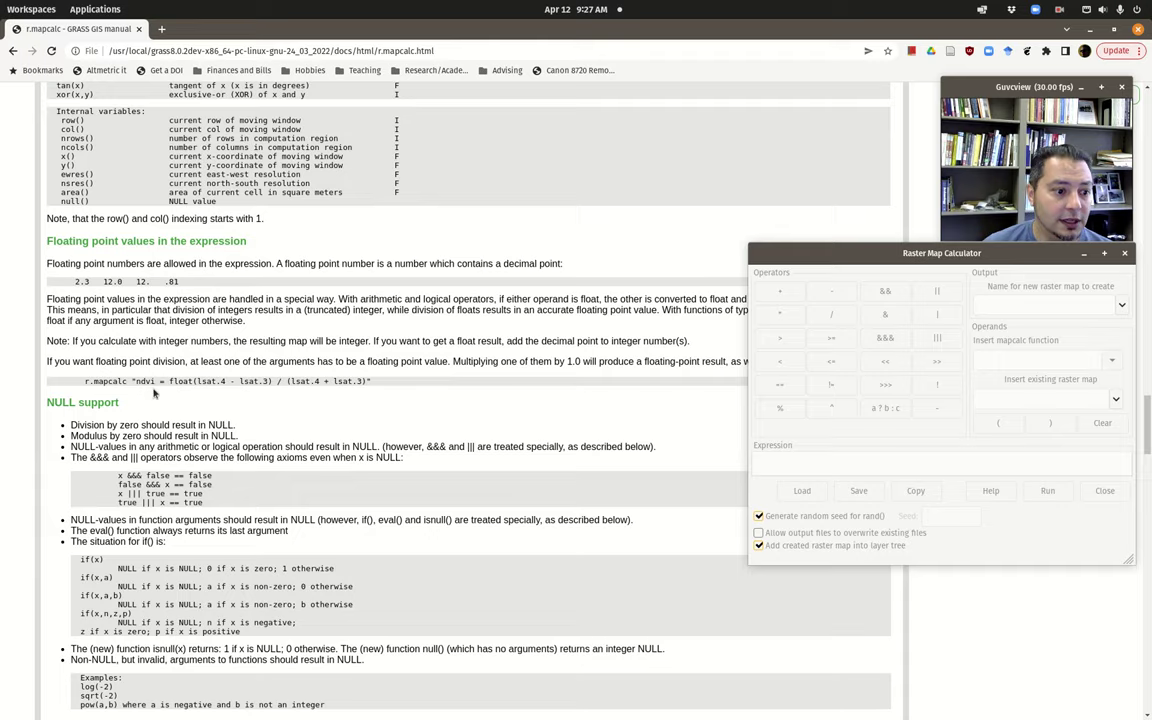
{"action": "scroll", "coordinate": [160, 390], "scroll_direction": "down", "scroll_amount": 2}
{"action": "scroll", "coordinate": [189, 380], "scroll_direction": "down", "scroll_amount": 2}
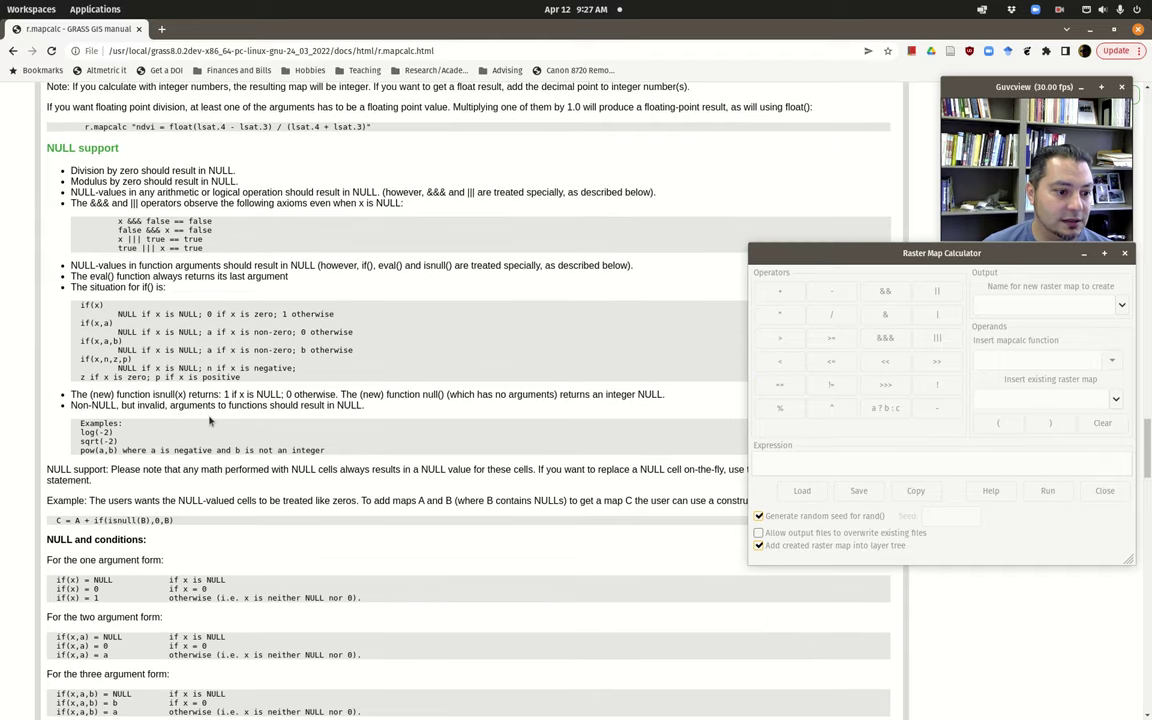
{"action": "scroll", "coordinate": [210, 421], "scroll_direction": "down", "scroll_amount": 2}
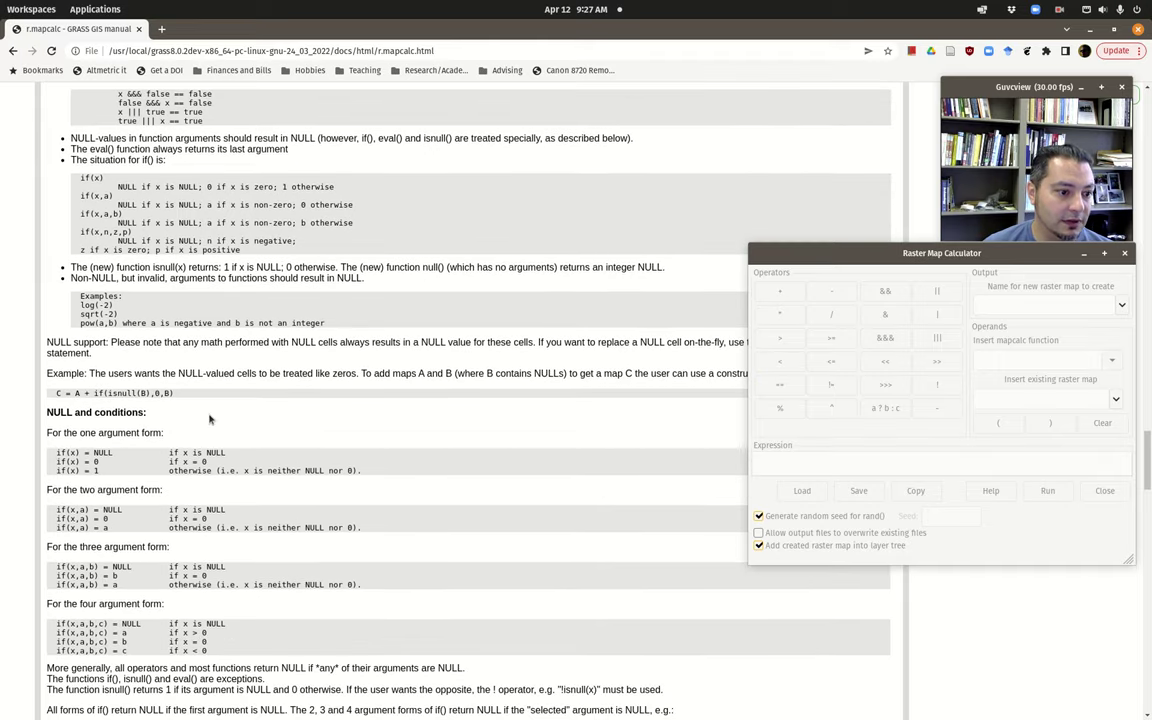
{"action": "scroll", "coordinate": [198, 377], "scroll_direction": "up", "scroll_amount": 2}
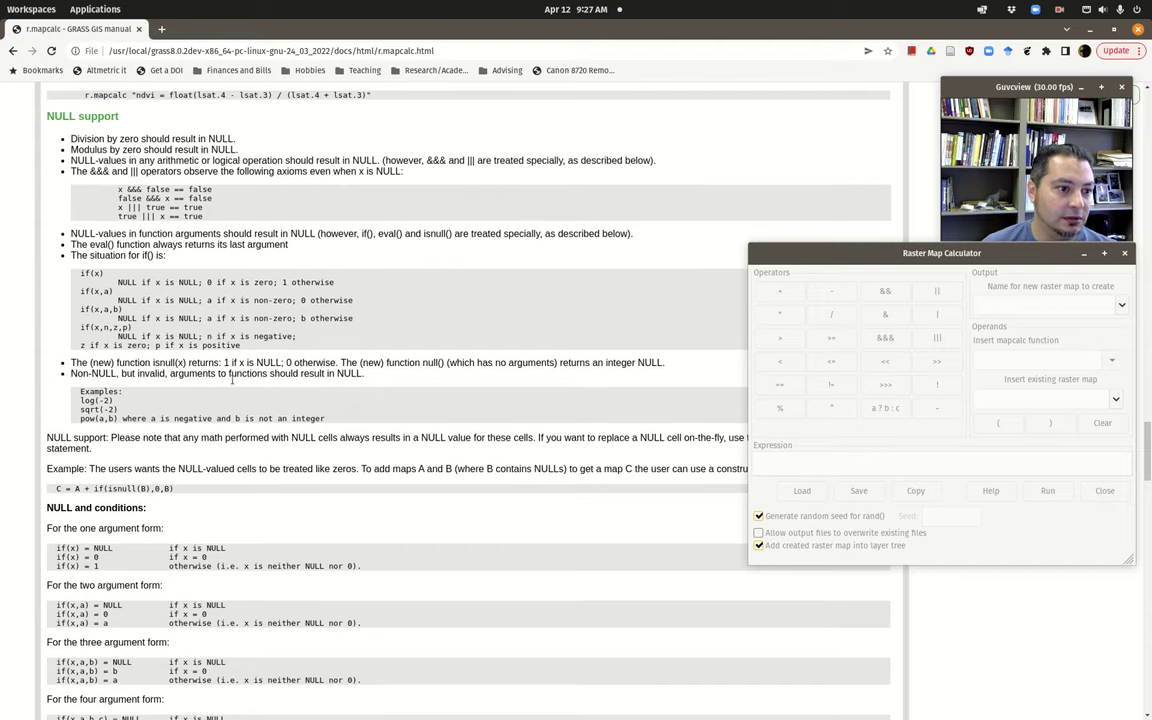
{"action": "scroll", "coordinate": [265, 400], "scroll_direction": "down", "scroll_amount": 8}
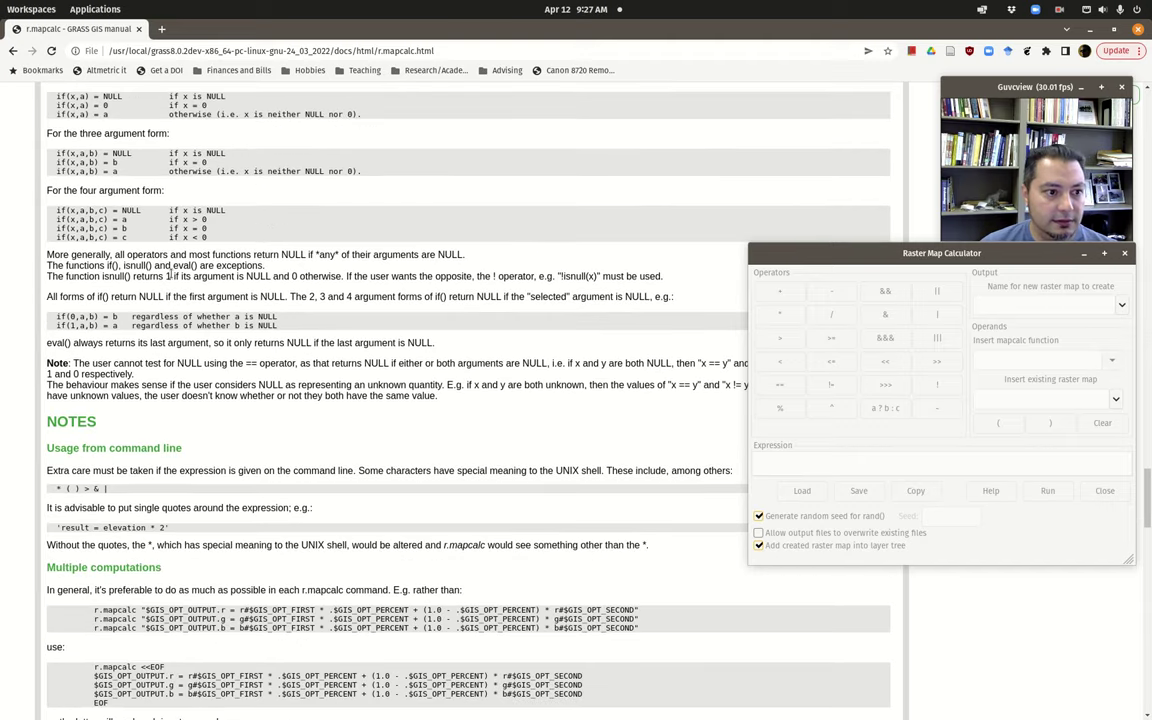
{"action": "scroll", "coordinate": [157, 340], "scroll_direction": "down", "scroll_amount": 7}
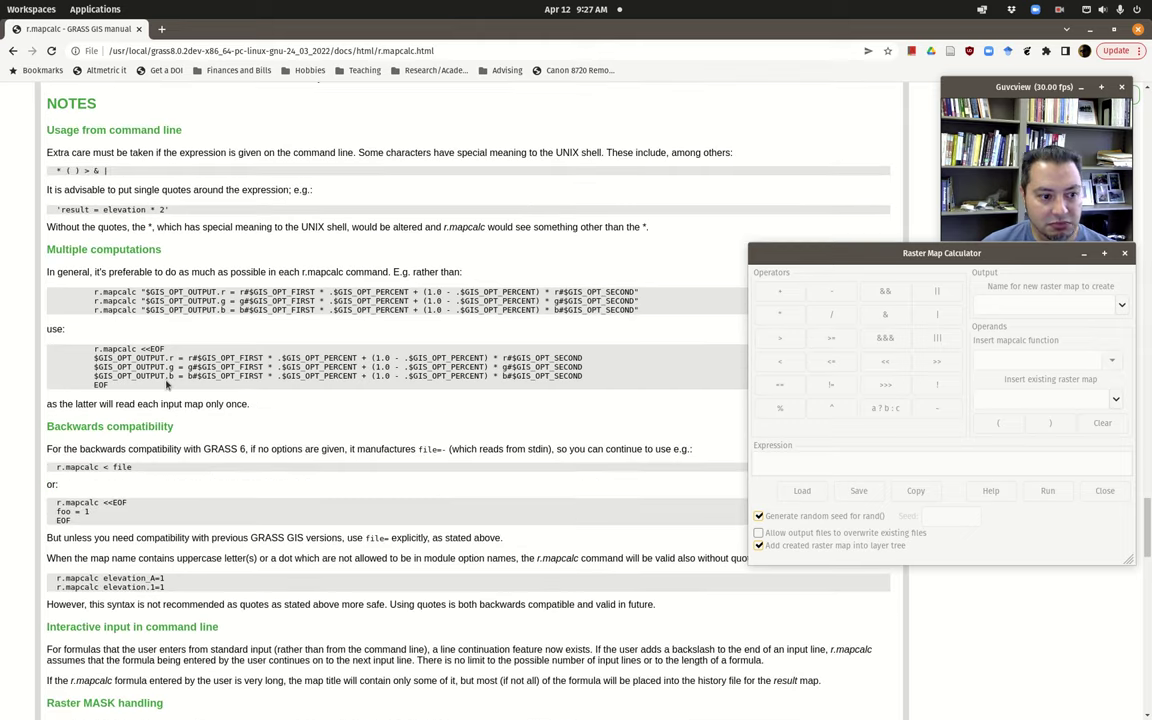
{"action": "scroll", "coordinate": [167, 388], "scroll_direction": "up", "scroll_amount": 15}
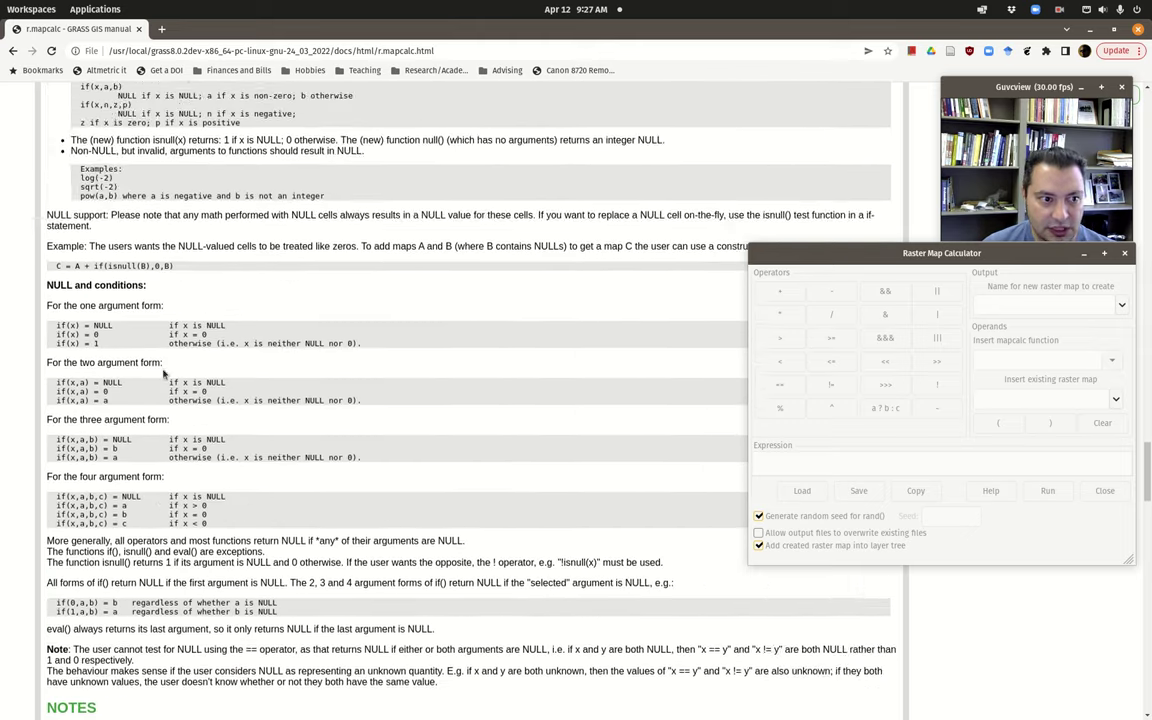
{"action": "scroll", "coordinate": [170, 408], "scroll_direction": "up", "scroll_amount": 9}
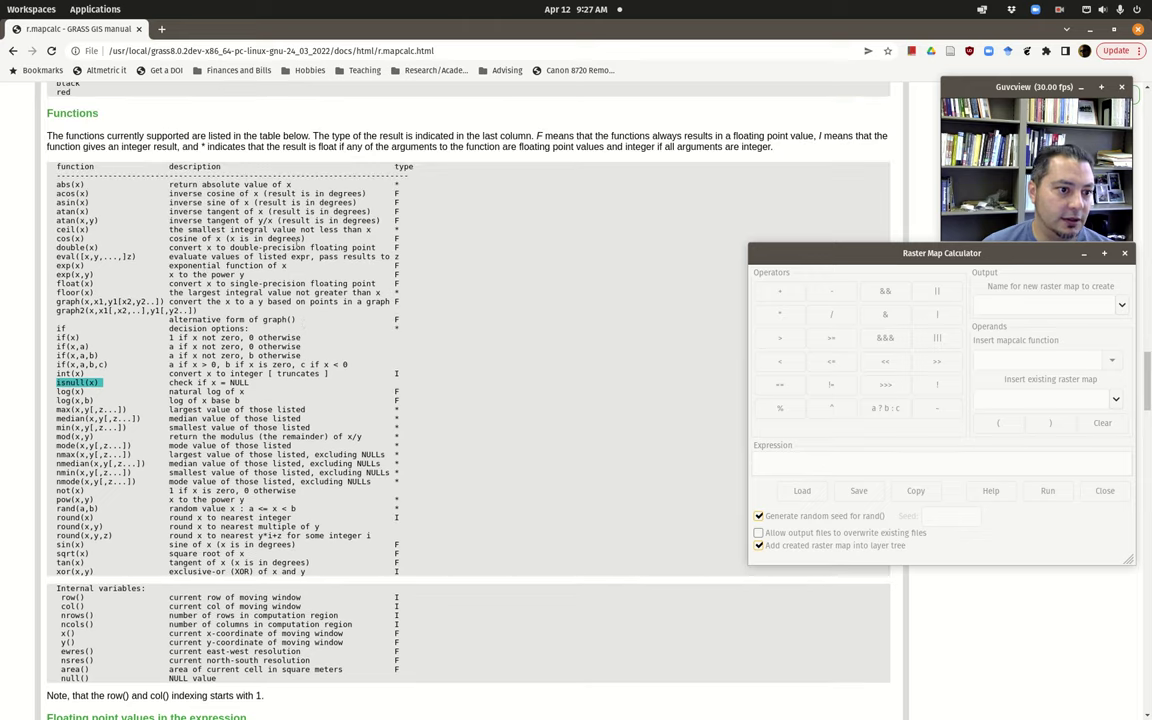
{"action": "scroll", "coordinate": [133, 388], "scroll_direction": "up", "scroll_amount": 1}
{"action": "scroll", "coordinate": [239, 511], "scroll_direction": "up", "scroll_amount": 17}
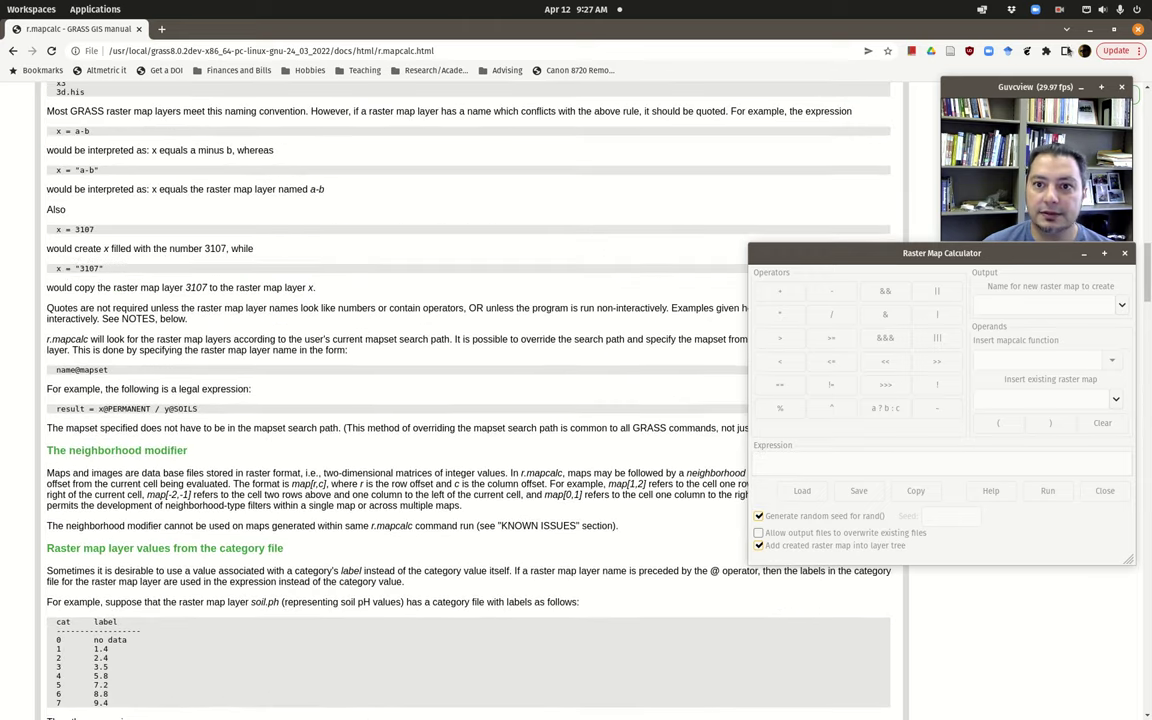
- Close the manual, reposition the calculator, and insert Hasa_30m_SRTM@PERMANENT into the expression
{"action": "key", "text": "ctrl+w"}
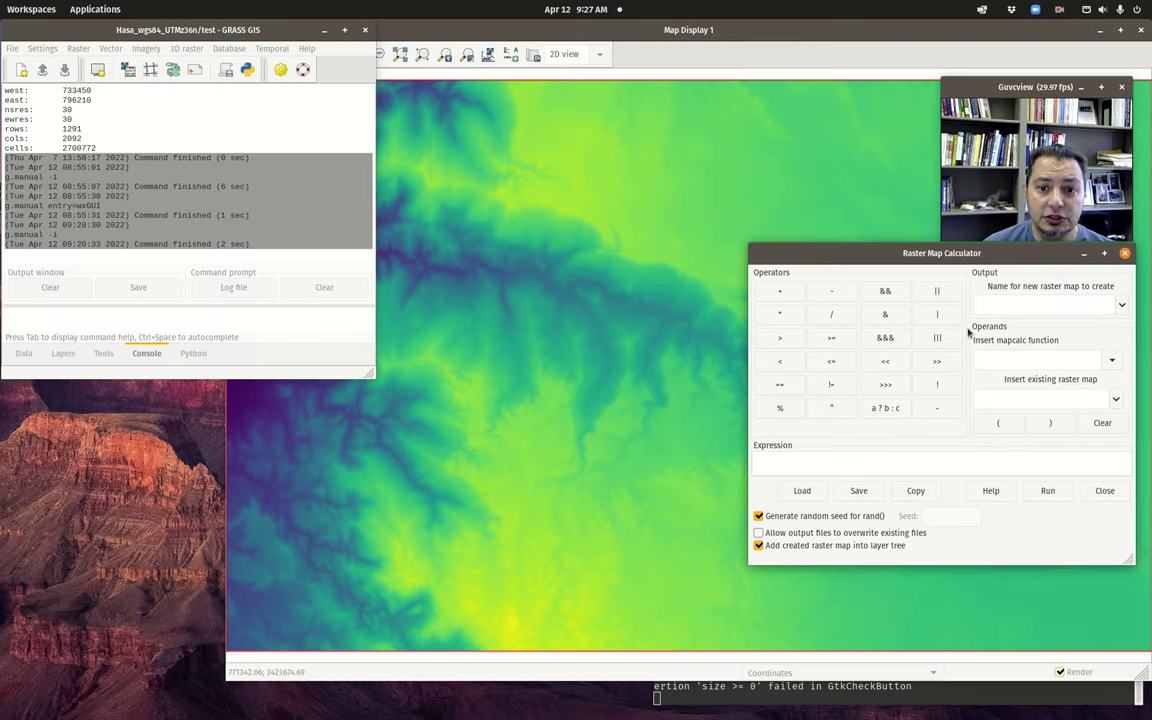
{"action": "left_click_drag", "start_coordinate": [978, 258], "coordinate": [743, 258]}
{"action": "left_click_drag", "start_coordinate": [698, 170], "coordinate": [697, 169]}
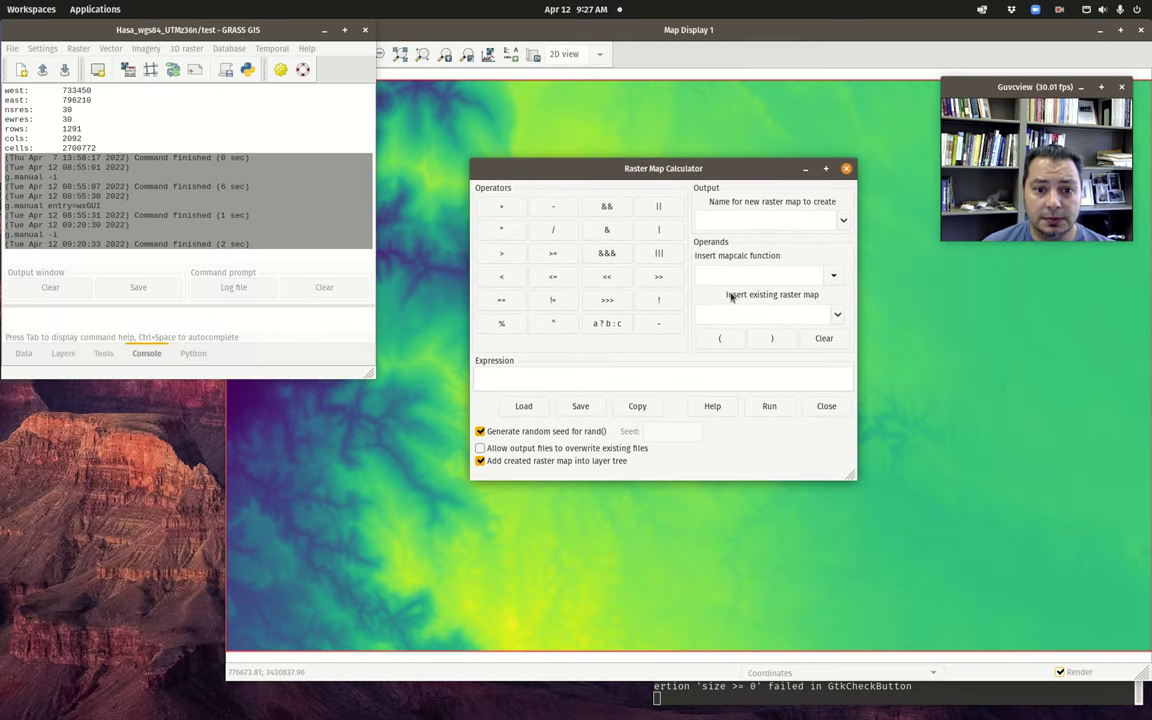
{"action": "left_click", "coordinate": [838, 316]}
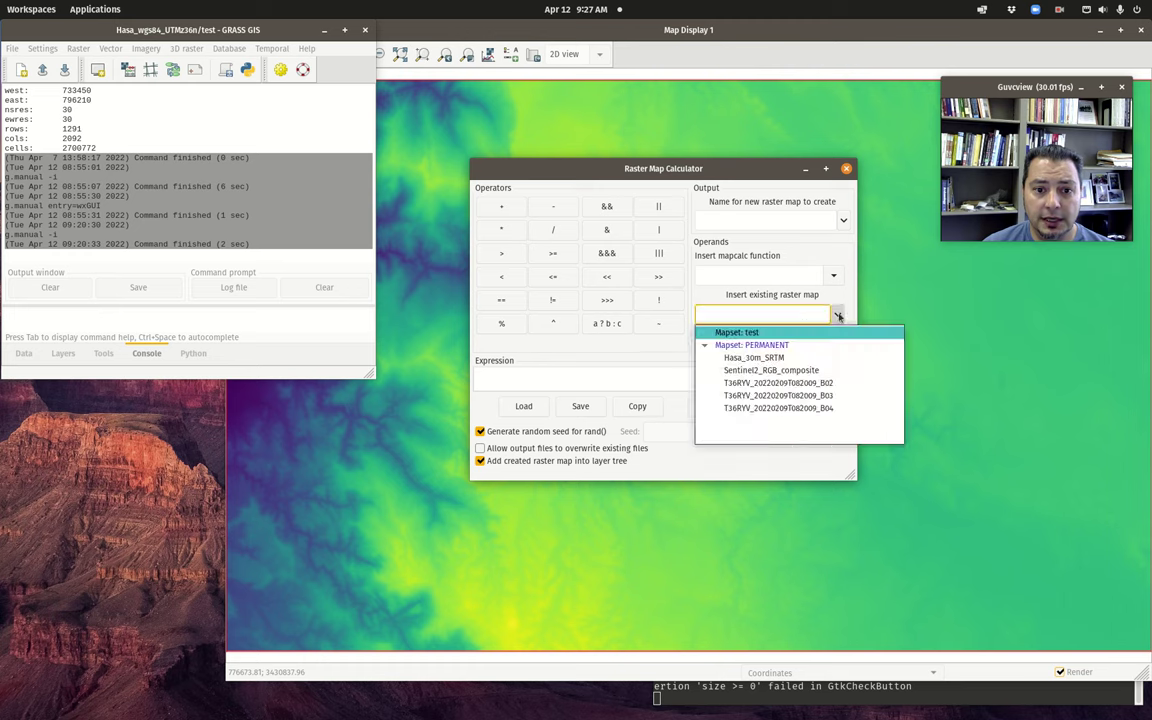
{"action": "left_click", "coordinate": [768, 359]}
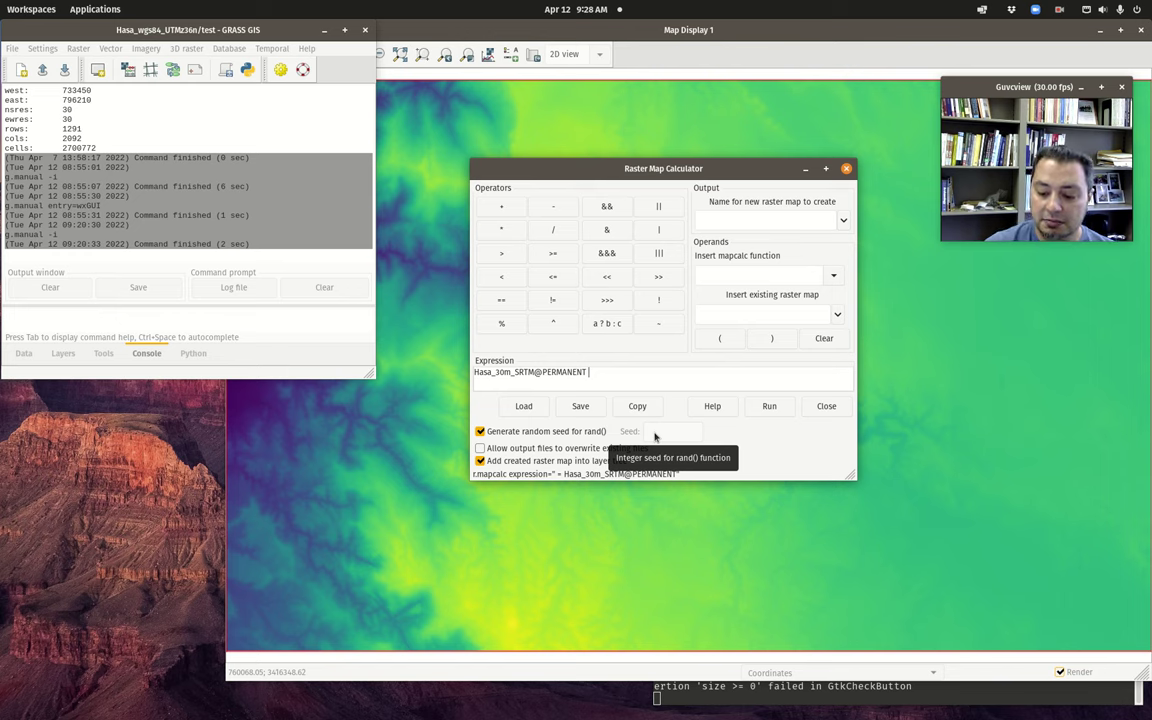
- Build 'Hasa_30m_SRTM@PERMANENT - 10', name the output 'bedrock', and run the calculation
{"action": "type", "text": "-"}
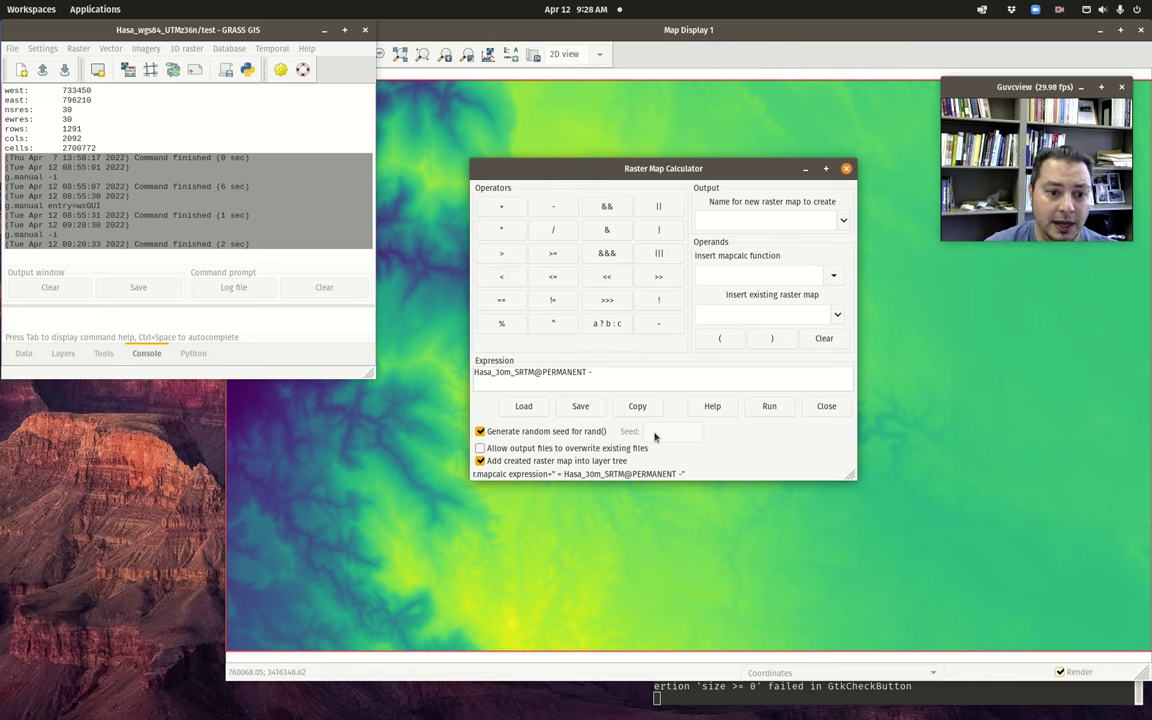
{"action": "left_click", "coordinate": [552, 208]}
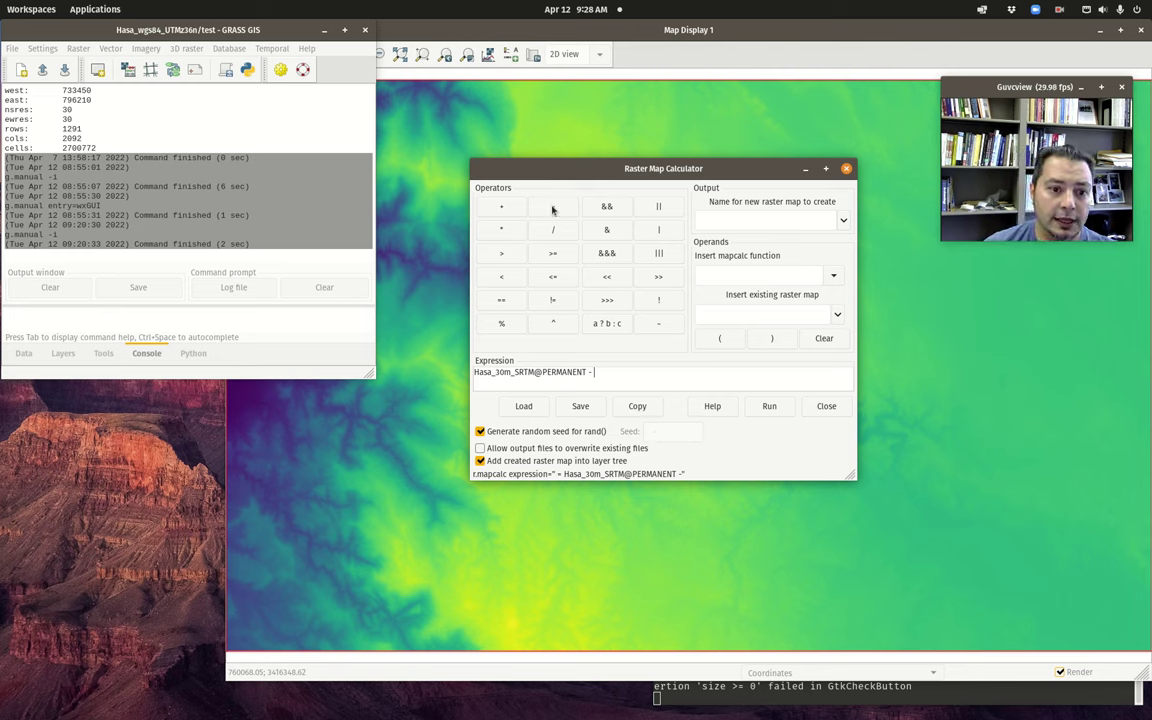
{"action": "type", "text": "10"}
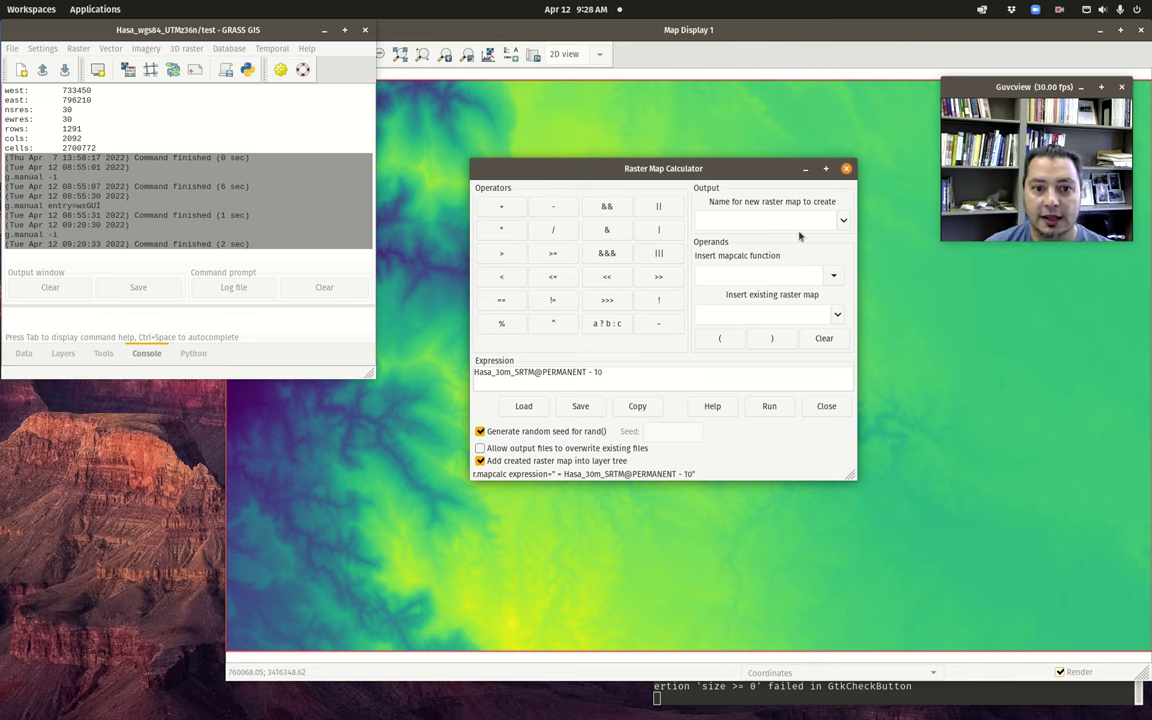
{"action": "left_click", "coordinate": [837, 314]}
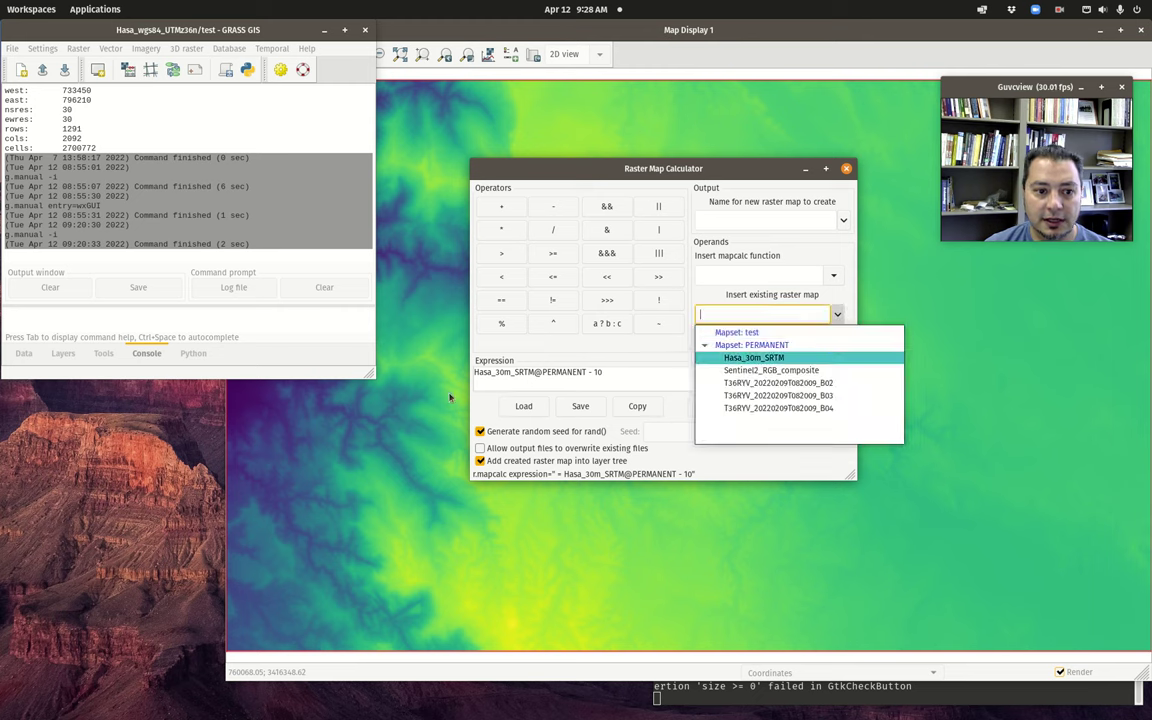
{"action": "left_click", "coordinate": [852, 299]}
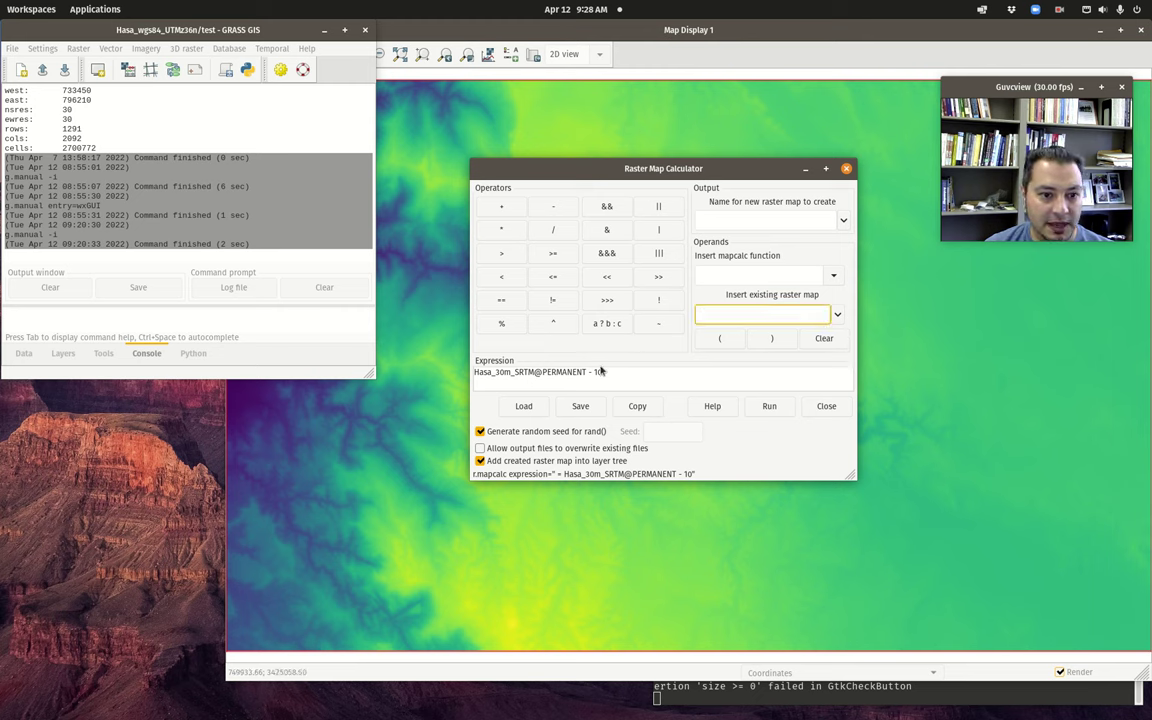
{"action": "left_click", "coordinate": [800, 220]}
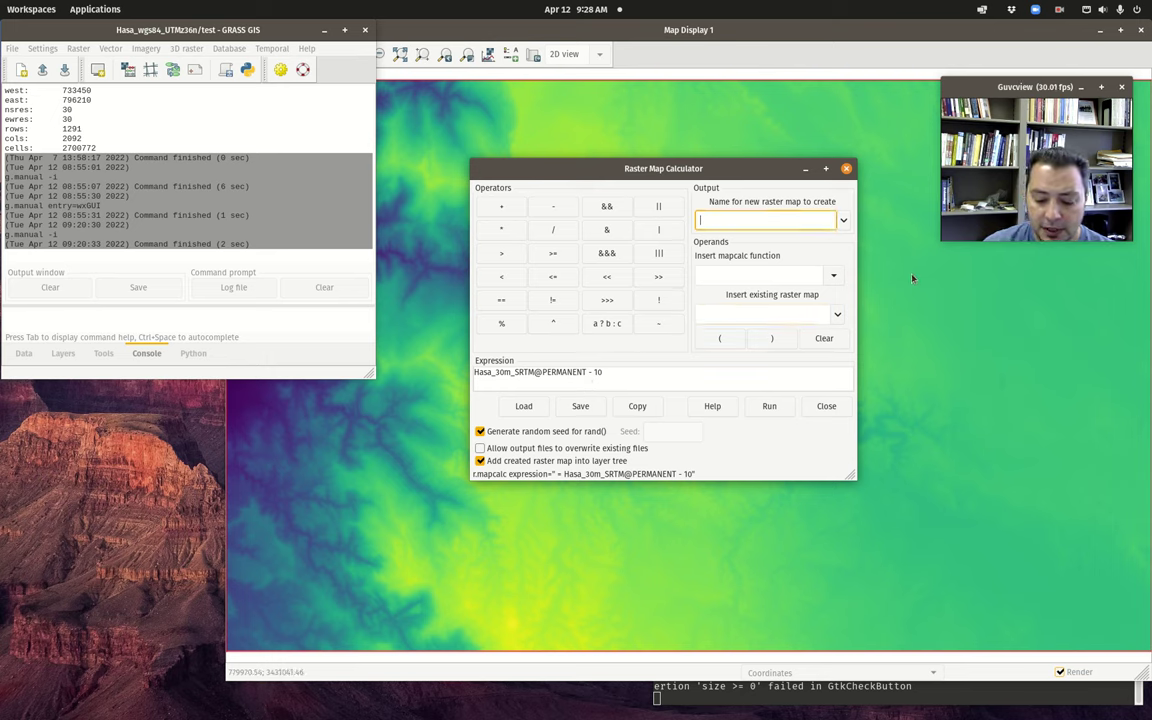
{"action": "type", "text": "be"}
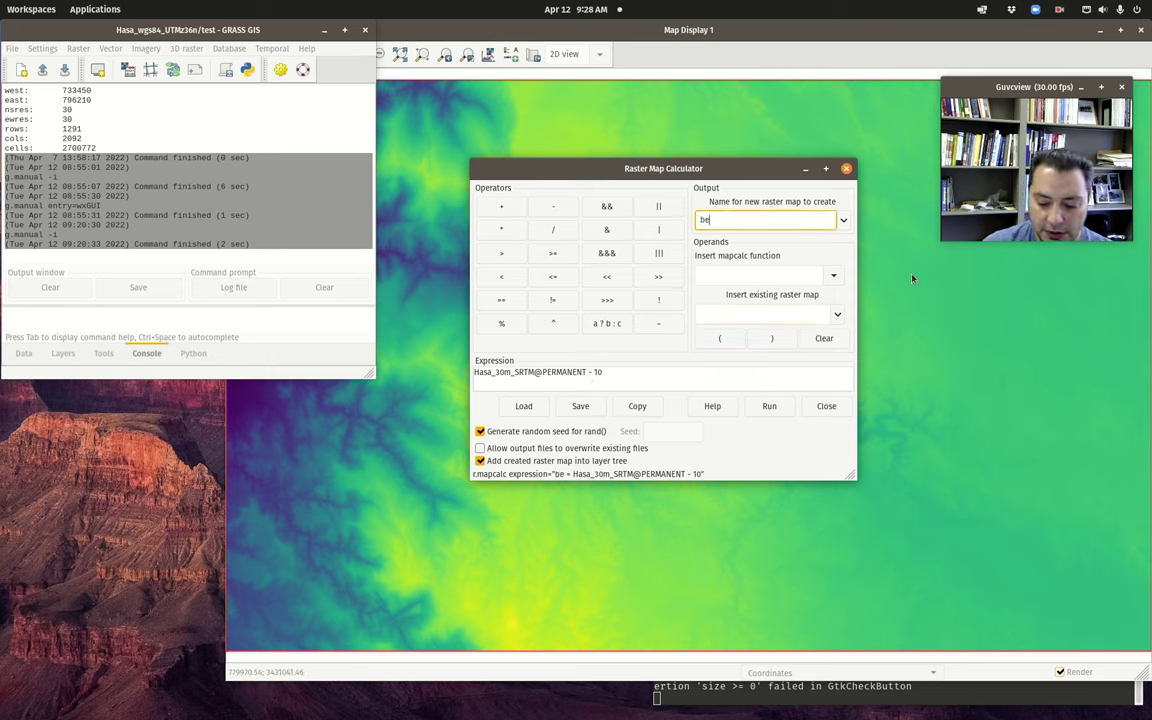
{"action": "type", "text": "drock"}
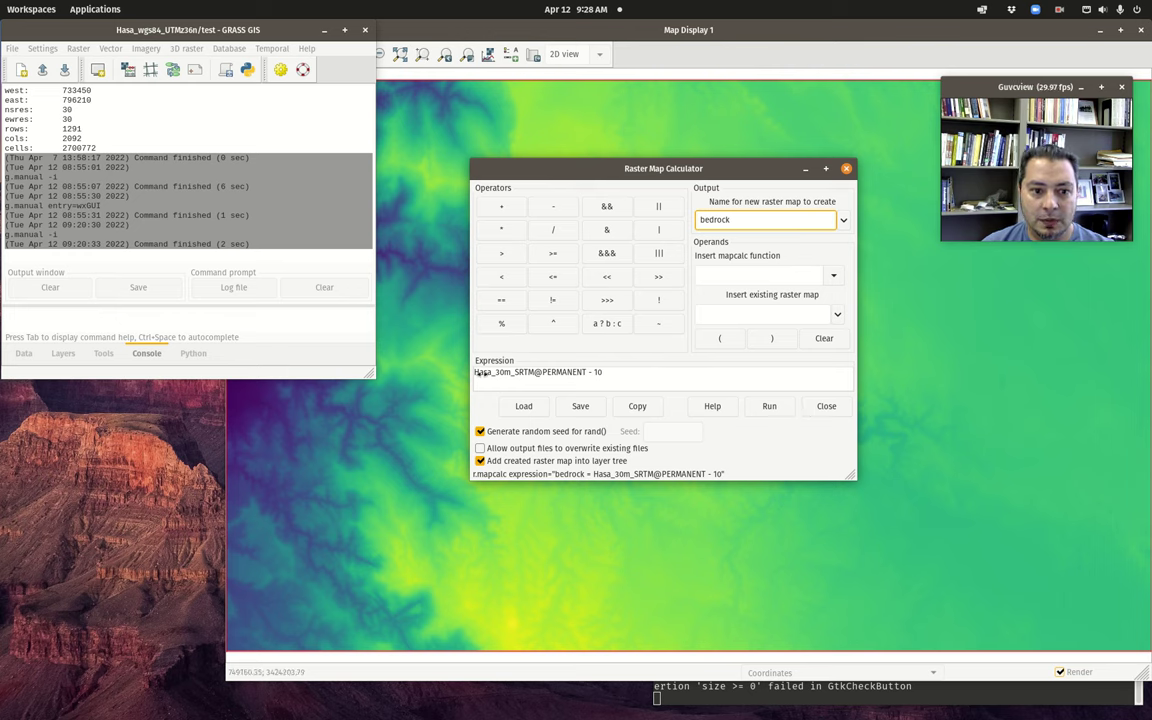
{"action": "left_click", "coordinate": [766, 405]}
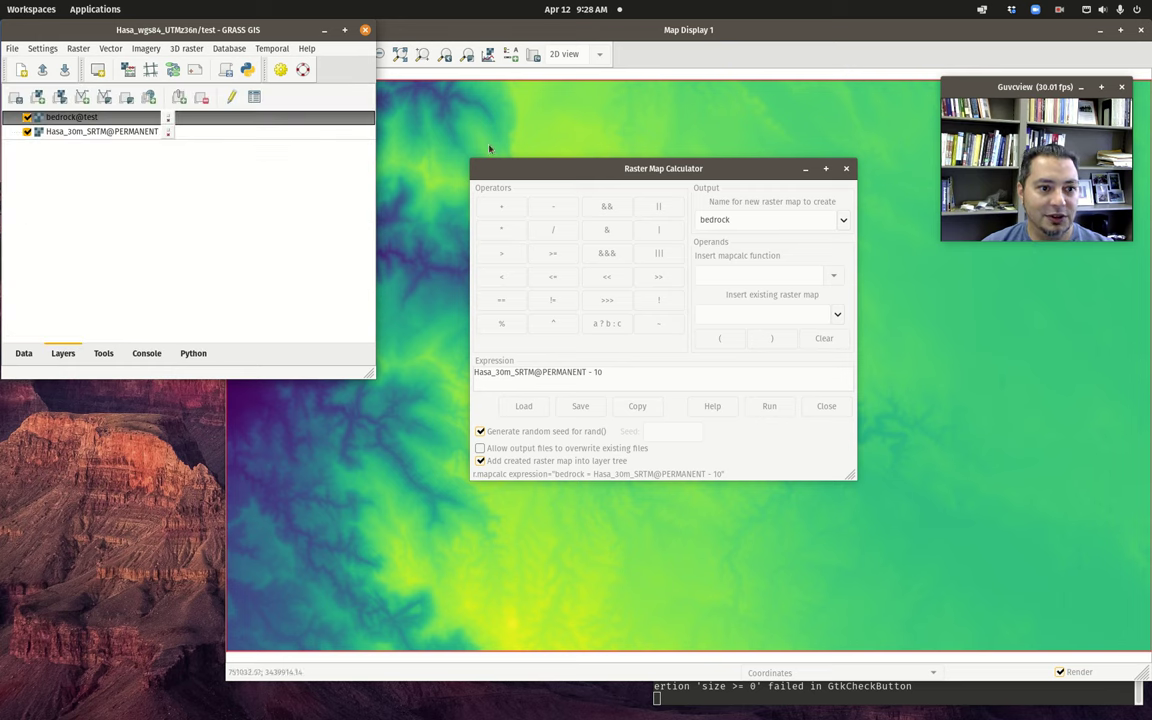
- Erase the calculator's expression and the output name bedrock
{"action": "left_click_drag", "start_coordinate": [651, 172], "coordinate": [367, 415]}
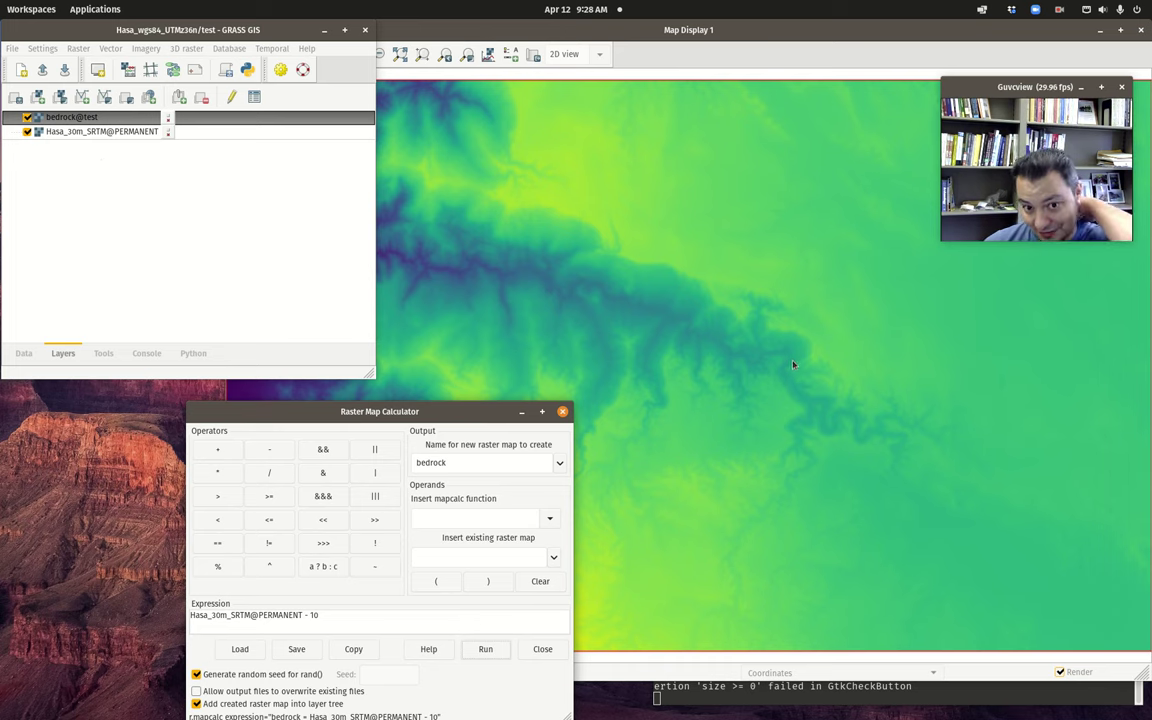
{"action": "left_click_drag", "start_coordinate": [432, 413], "coordinate": [727, 215]}
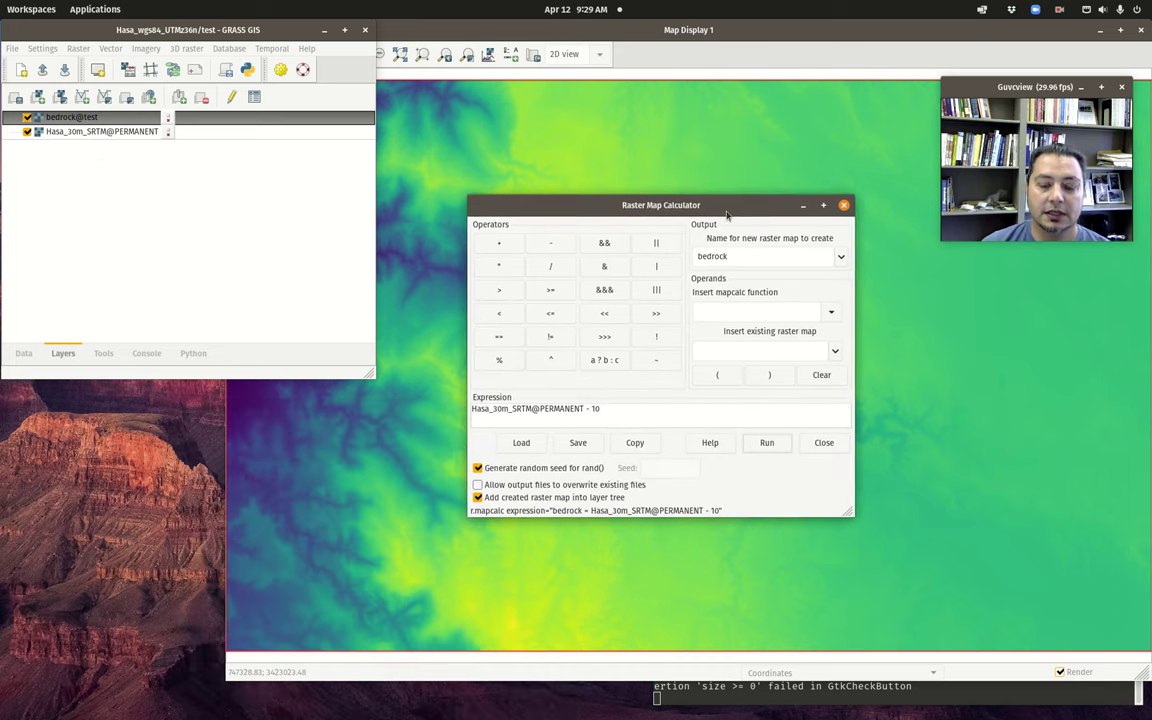
{"action": "double_click", "coordinate": [634, 409]}
{"action": "key", "text": "BackSpace"}
{"action": "key", "text": "BackSpace"}
{"action": "key", "text": "BackSpace"}
{"action": "key", "text": "BackSpace"}
{"action": "key", "text": "BackSpace"}
{"action": "key", "text": "BackSpace"}
{"action": "key", "text": "BackSpace"}
{"action": "key", "text": "BackSpace"}
{"action": "key", "text": "BackSpace"}
{"action": "key", "text": "BackSpace"}
{"action": "key", "text": "BackSpace"}
{"action": "key", "text": "BackSpace"}
{"action": "key", "text": "BackSpace"}
{"action": "key", "text": "BackSpace"}
{"action": "key", "text": "BackSpace"}
{"action": "key", "text": "BackSpace"}
{"action": "key", "text": "BackSpace"}
{"action": "key", "text": "BackSpace"}
{"action": "key", "text": "BackSpace"}
{"action": "key", "text": "BackSpace"}
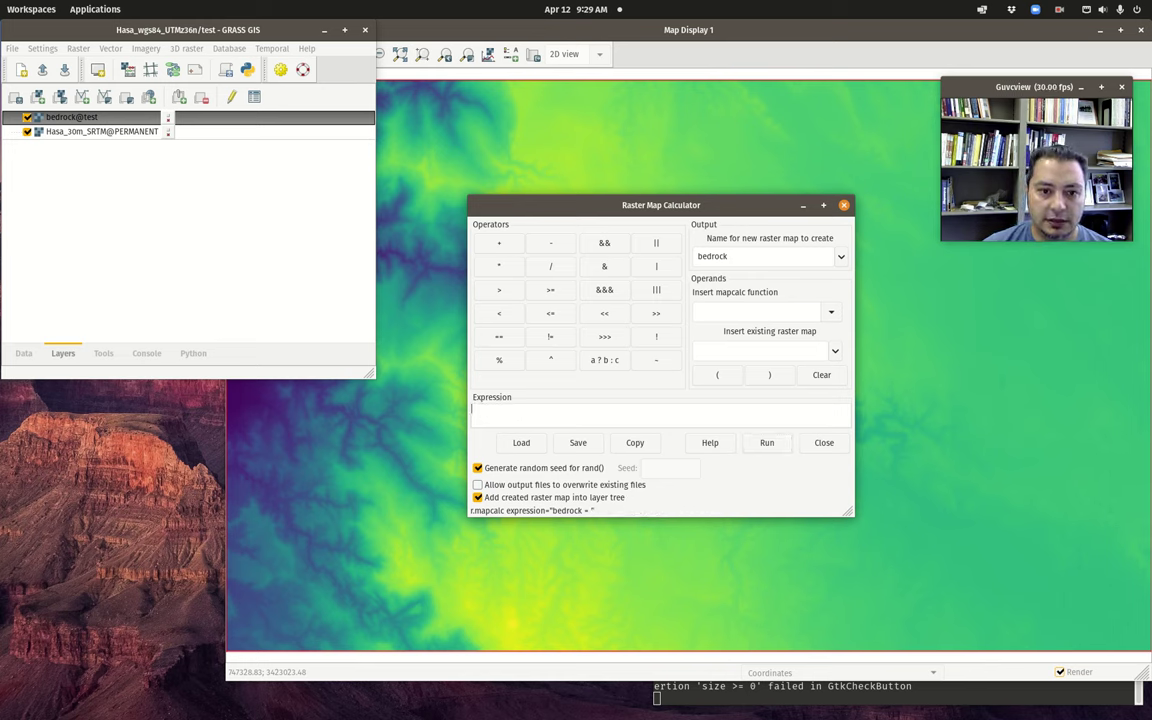
{"action": "left_click", "coordinate": [717, 250]}
{"action": "double_click", "coordinate": [717, 256]}
{"action": "key", "text": "BackSpace"}
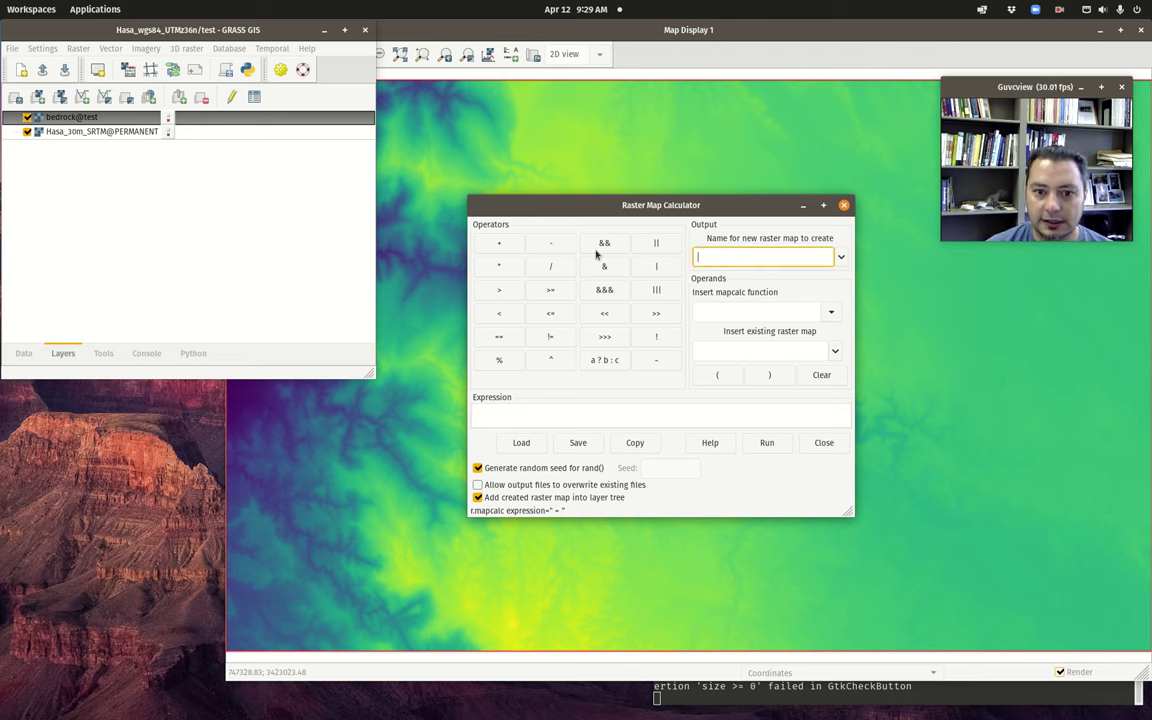
- Switch to the GRASS GIS main window through the activities overview
{"action": "left_click", "coordinate": [836, 351]}
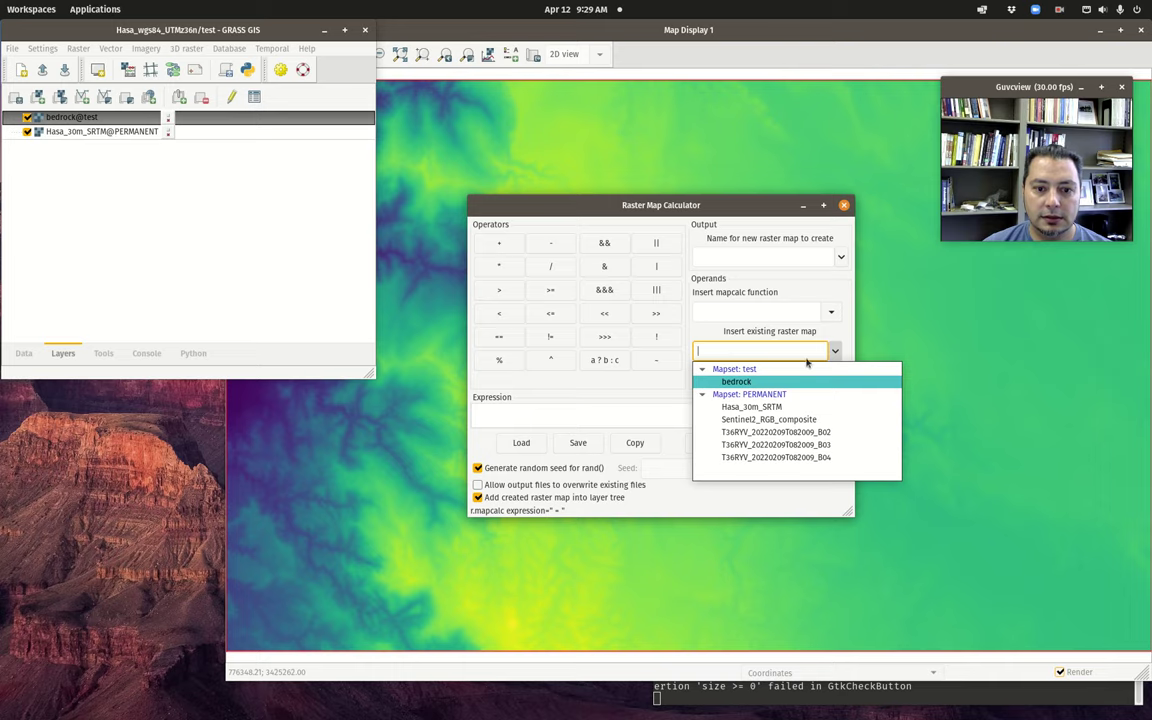
{"action": "key", "text": "Escape"}
{"action": "key", "text": "super"}
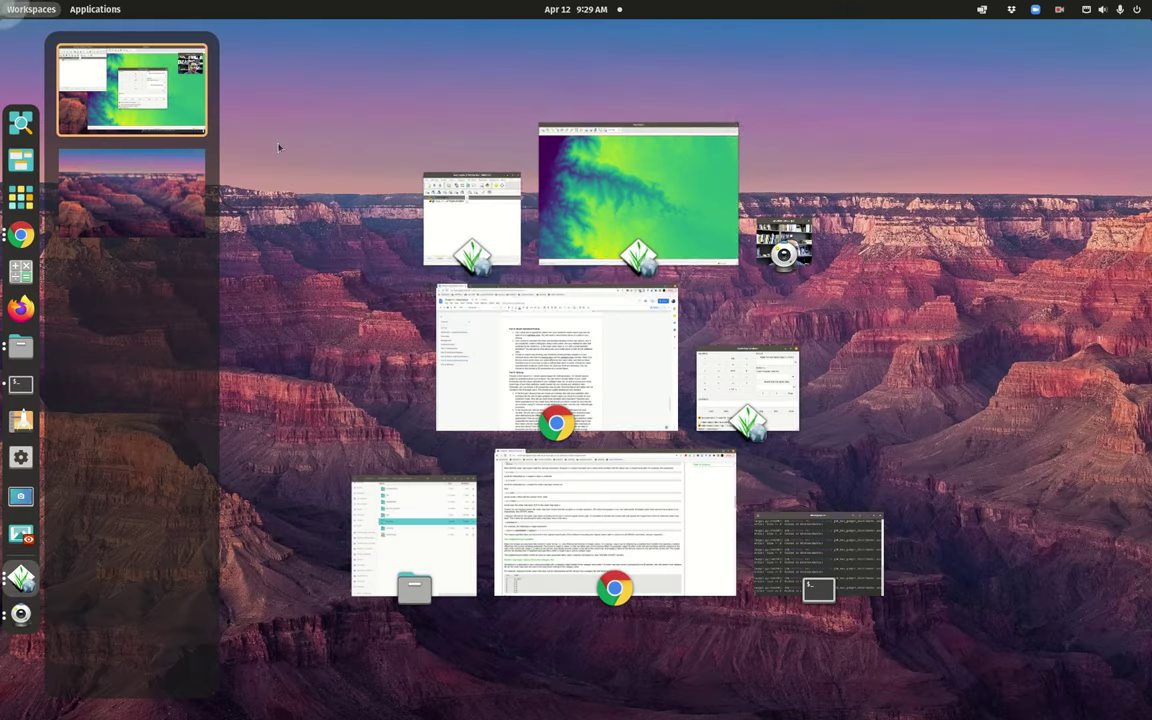
{"action": "left_click", "coordinate": [470, 215]}
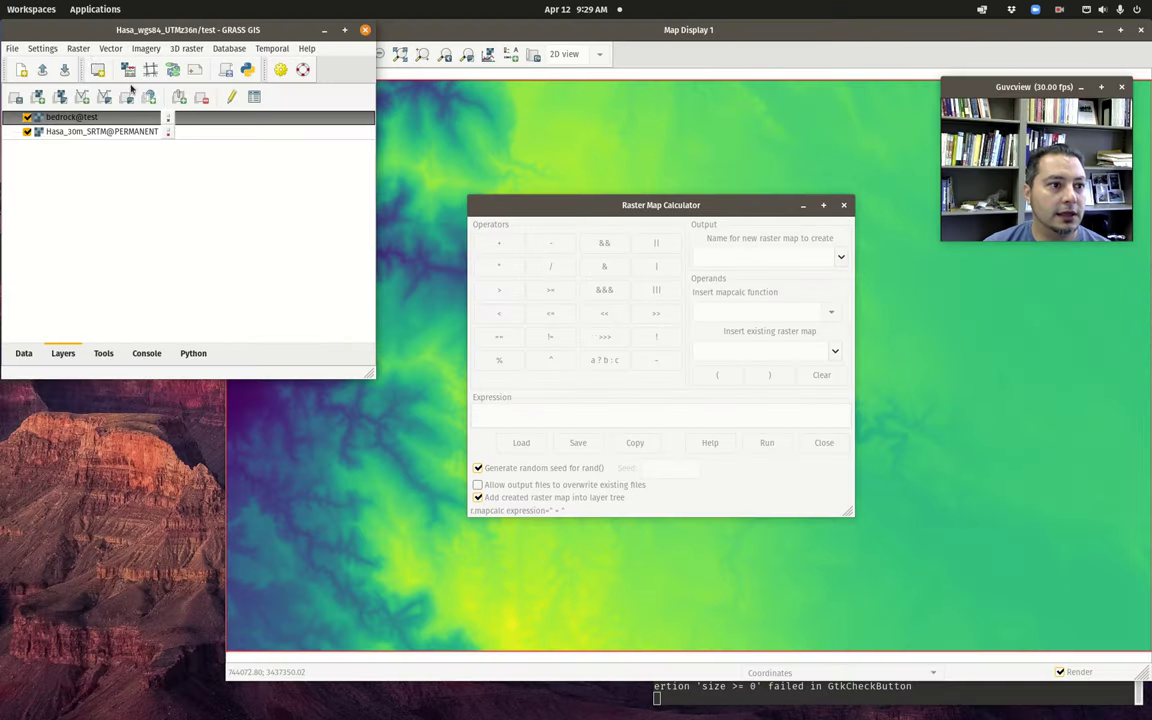
- Grant access to the interpolation, LCA, terrain_analysis and TraCE21k mapsets via Settings
{"action": "left_click", "coordinate": [44, 49]}
{"action": "mouse_move", "coordinate": [58, 70]}
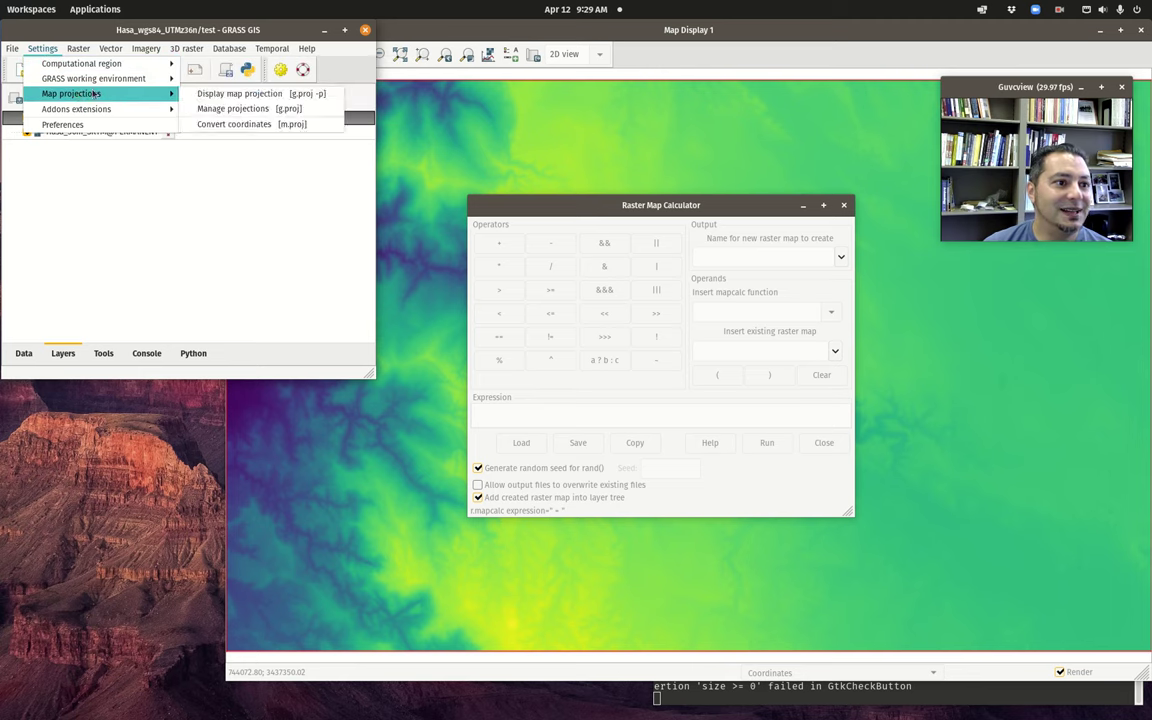
{"action": "mouse_move", "coordinate": [144, 77]}
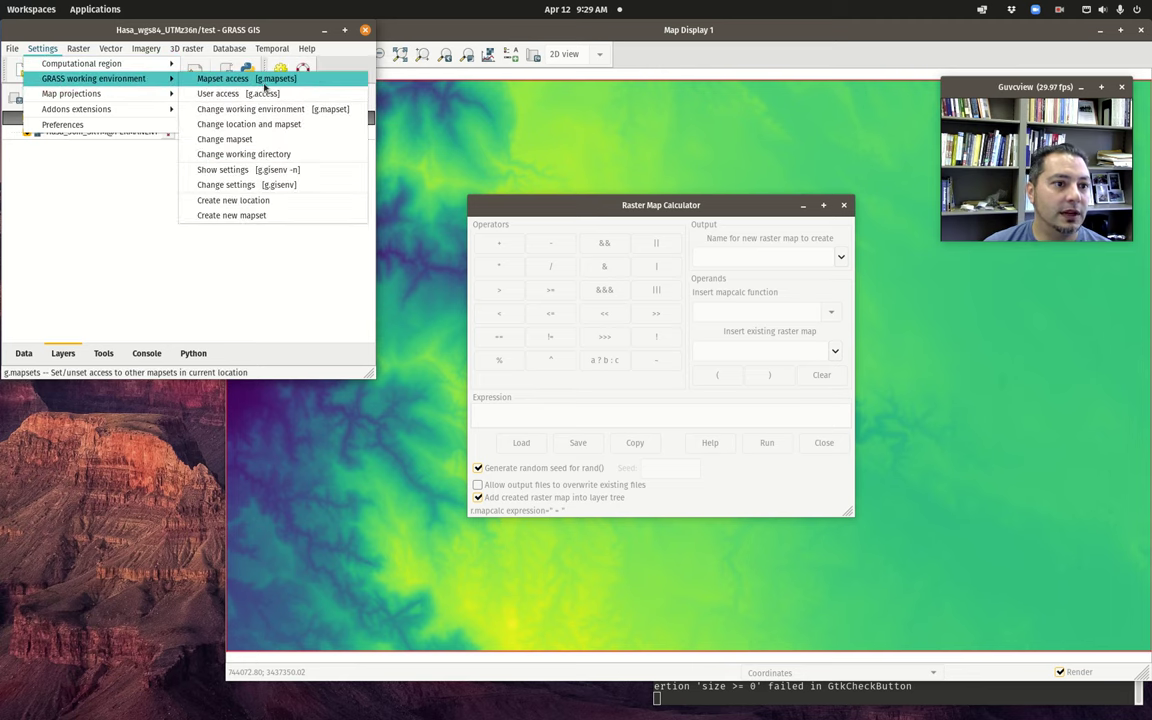
{"action": "left_click", "coordinate": [262, 82]}
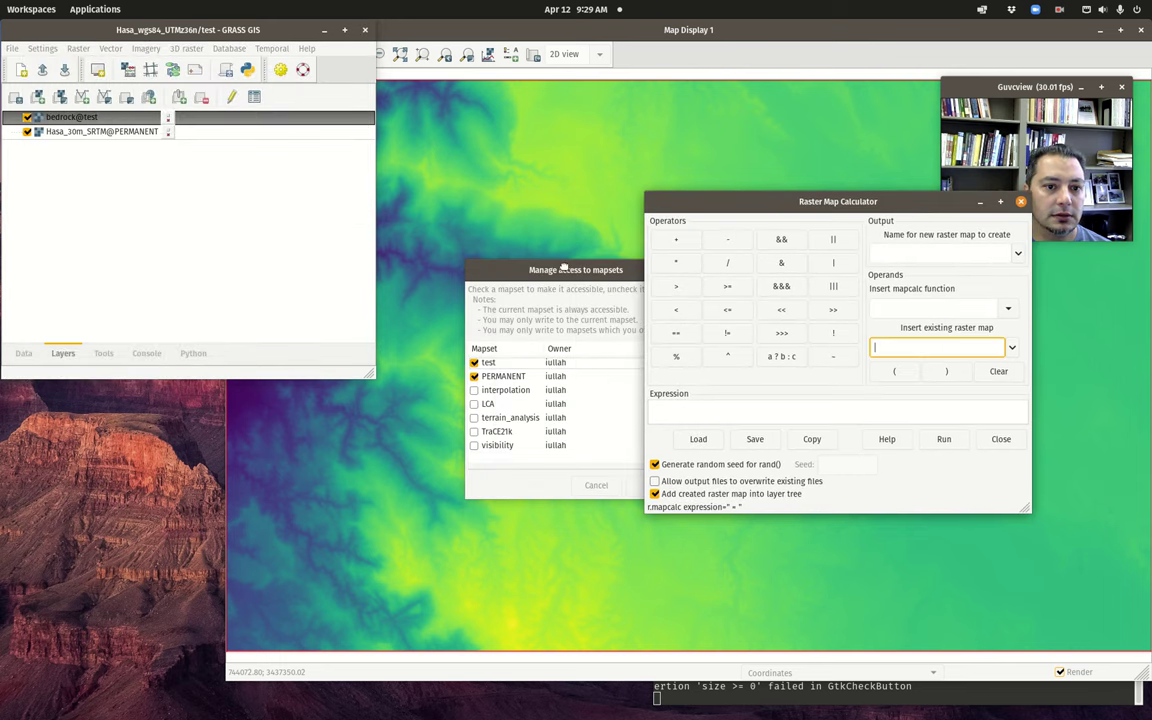
{"action": "left_click_drag", "start_coordinate": [563, 268], "coordinate": [407, 249]}
{"action": "left_click", "coordinate": [317, 370]}
{"action": "left_click", "coordinate": [317, 384]}
{"action": "left_click", "coordinate": [317, 398]}
{"action": "left_click", "coordinate": [317, 412]}
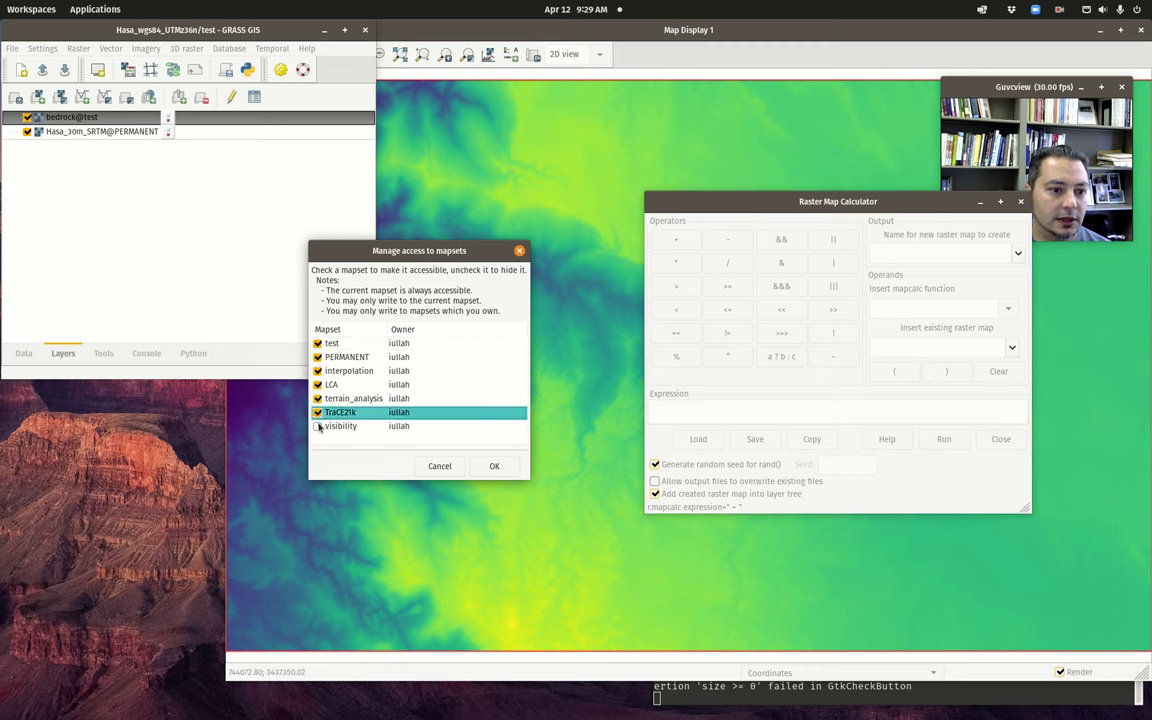
{"action": "left_click", "coordinate": [494, 465]}
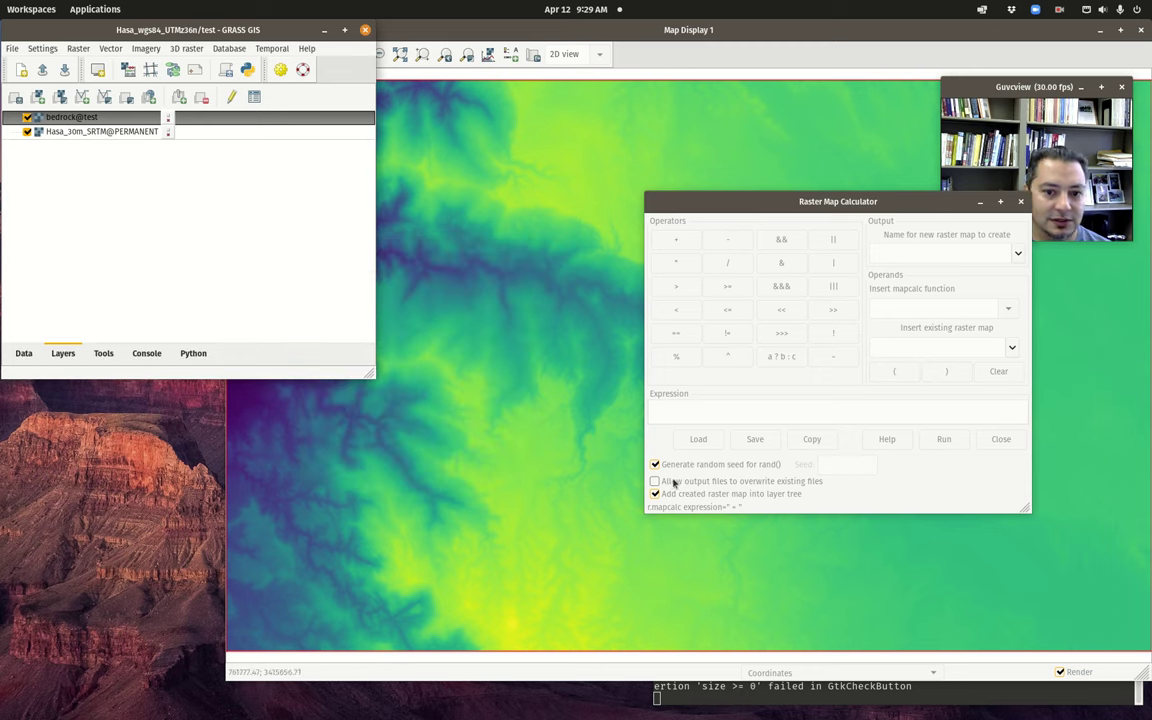
{"action": "left_click", "coordinate": [920, 201]}
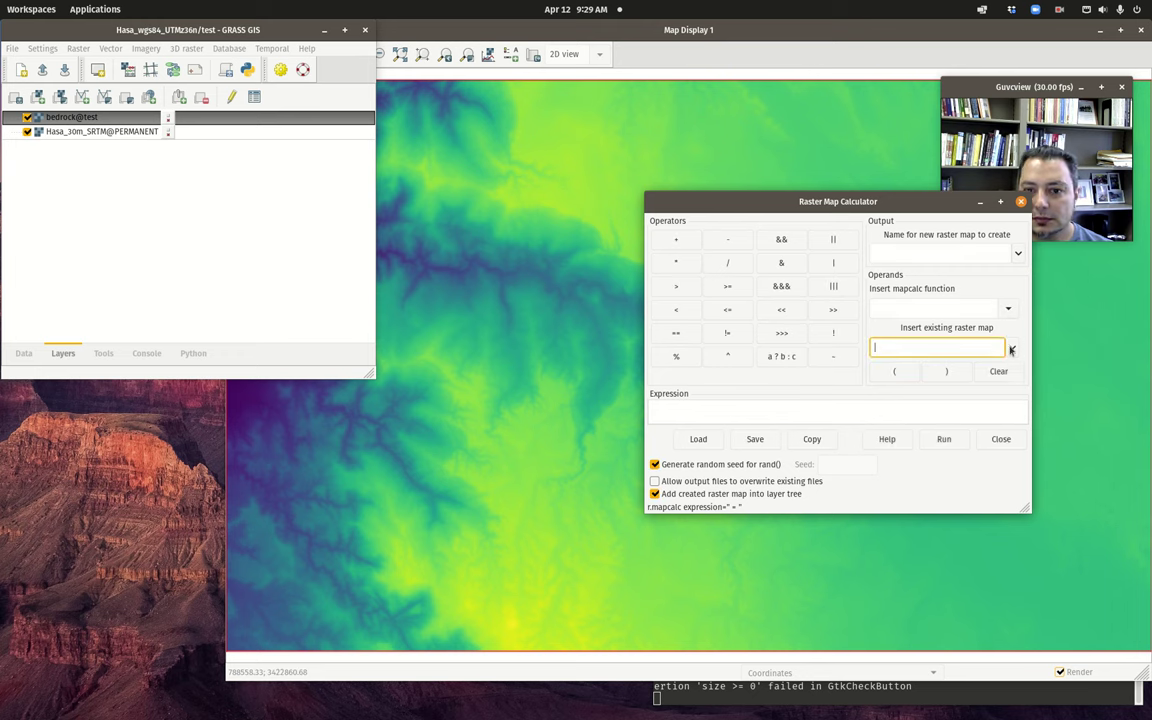
- Insert slope from the terrain_analysis mapset into the calculator expression
{"action": "left_click", "coordinate": [1011, 350]}
{"action": "left_click", "coordinate": [880, 391]}
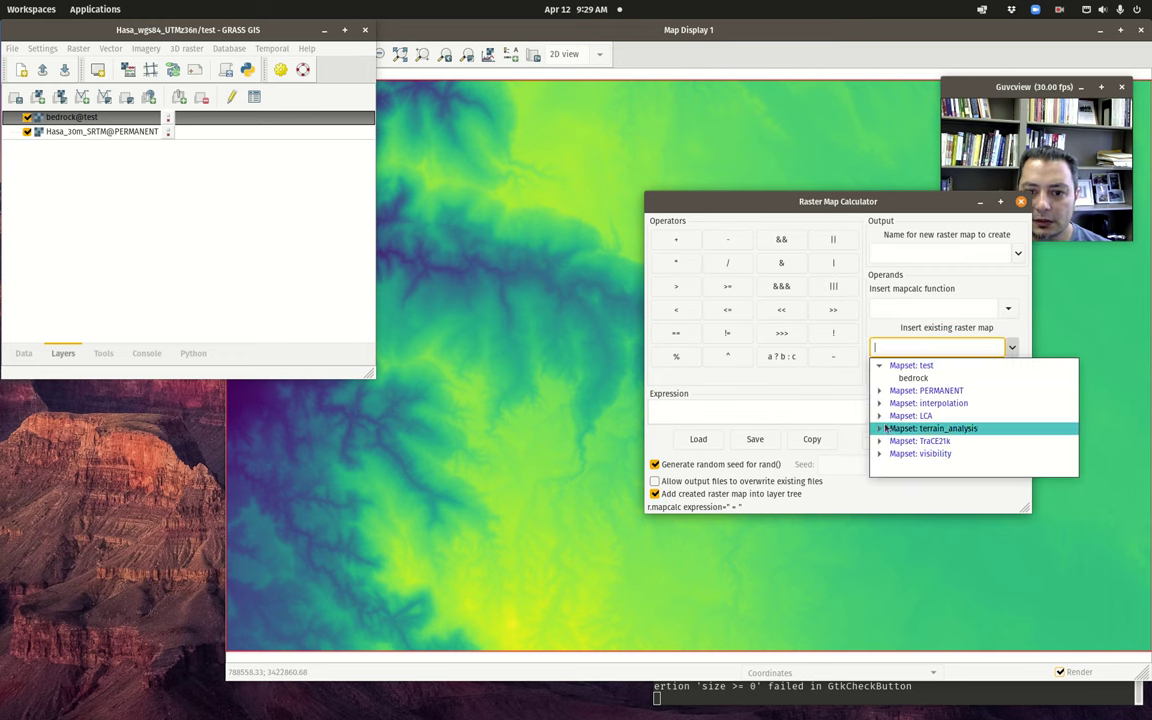
{"action": "left_click", "coordinate": [881, 431]}
{"action": "scroll", "coordinate": [897, 411], "scroll_direction": "down", "scroll_amount": 5}
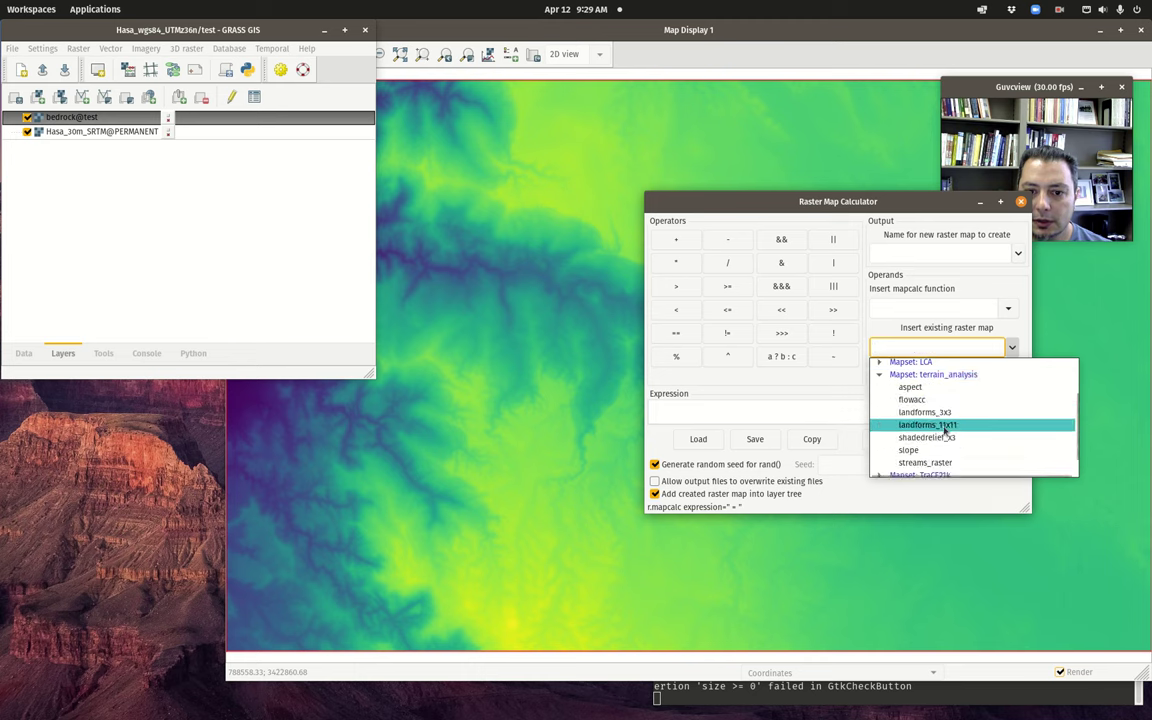
{"action": "left_click", "coordinate": [916, 436]}
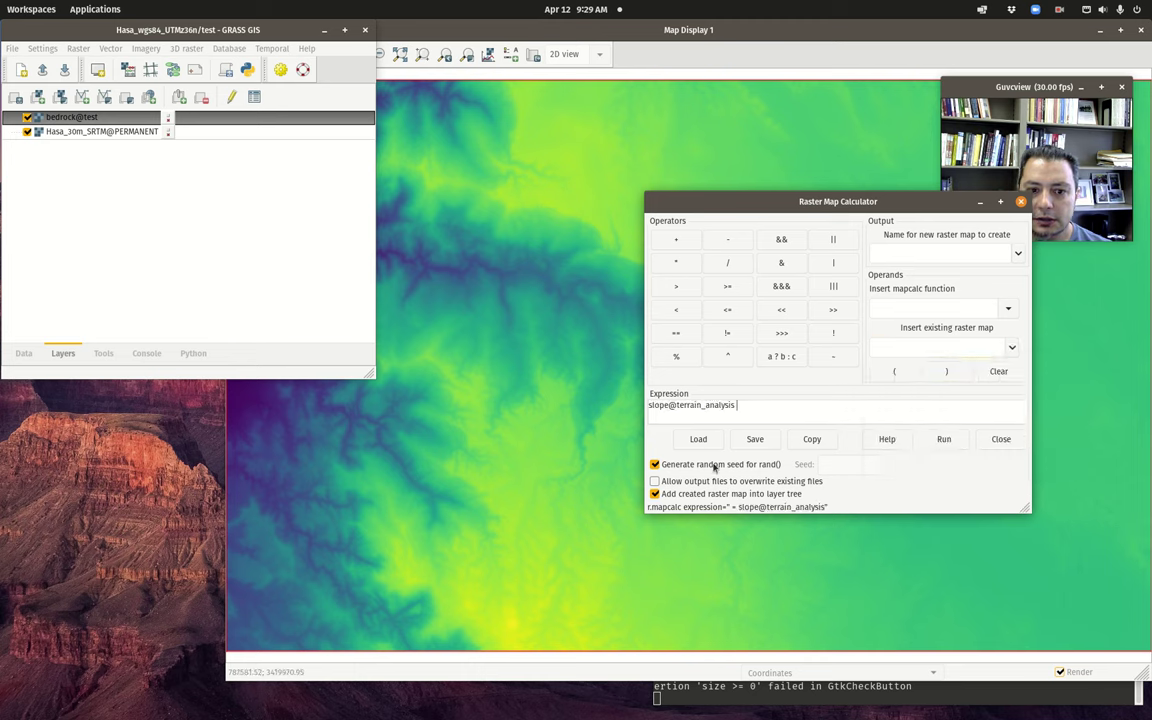
{"action": "left_click", "coordinate": [43, 324]}
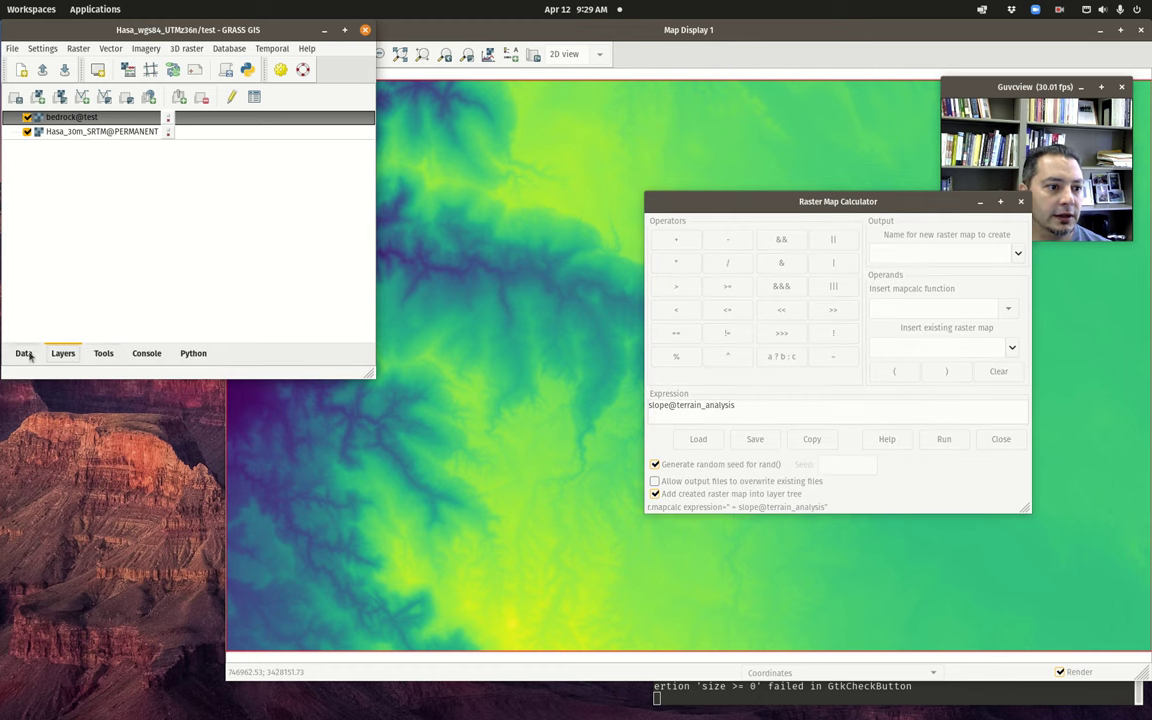
- Add slope@terrain_analysis as a raster layer and move the calculator out of the way
{"action": "left_click", "coordinate": [60, 96]}
{"action": "left_click", "coordinate": [40, 97]}
{"action": "left_click", "coordinate": [37, 96]}
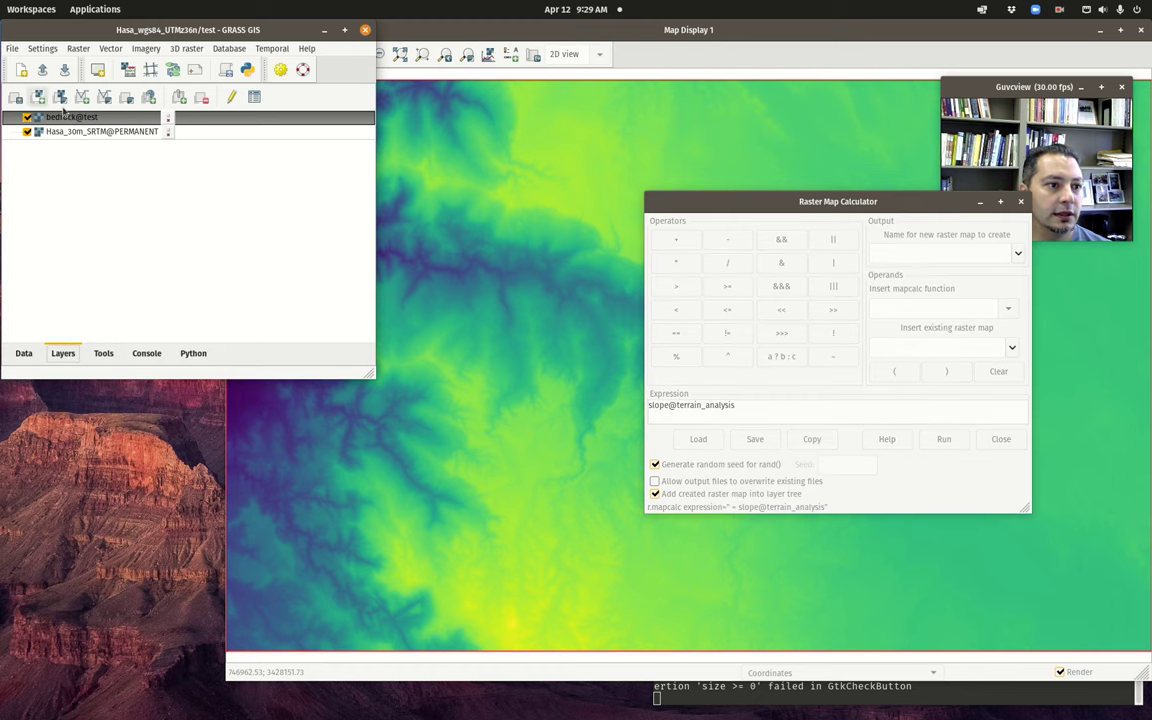
{"action": "left_click", "coordinate": [249, 211]}
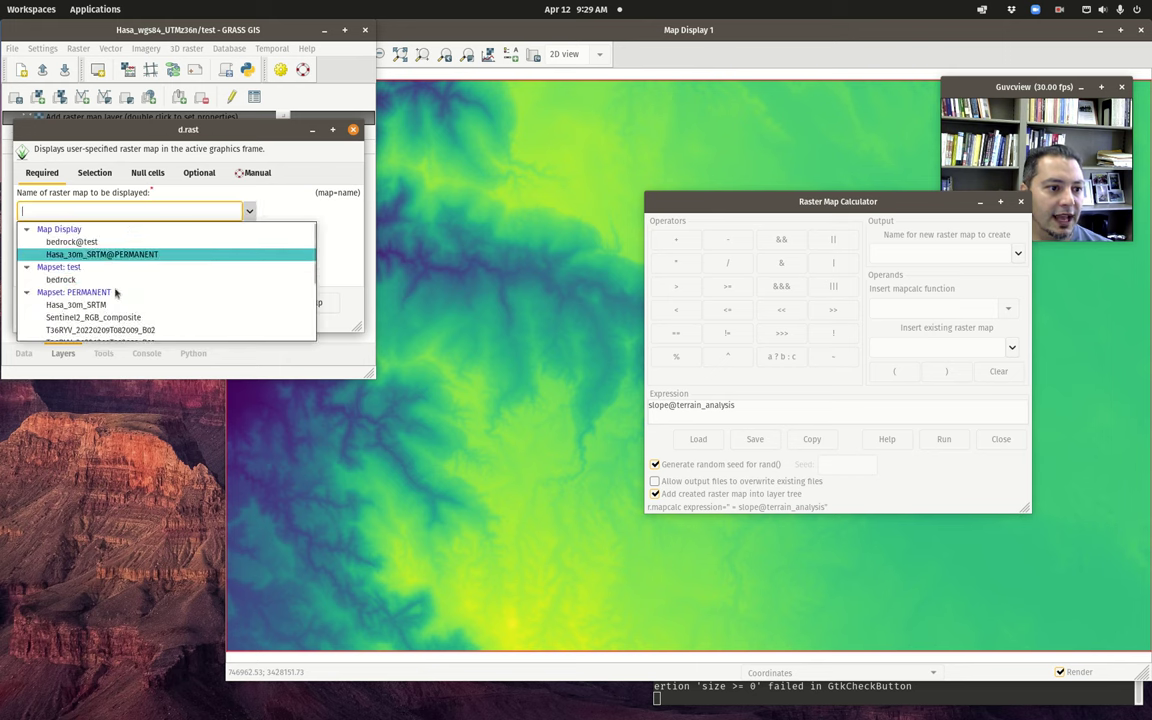
{"action": "scroll", "coordinate": [105, 295], "scroll_direction": "down", "scroll_amount": 1}
{"action": "scroll", "coordinate": [105, 295], "scroll_direction": "down", "scroll_amount": 3}
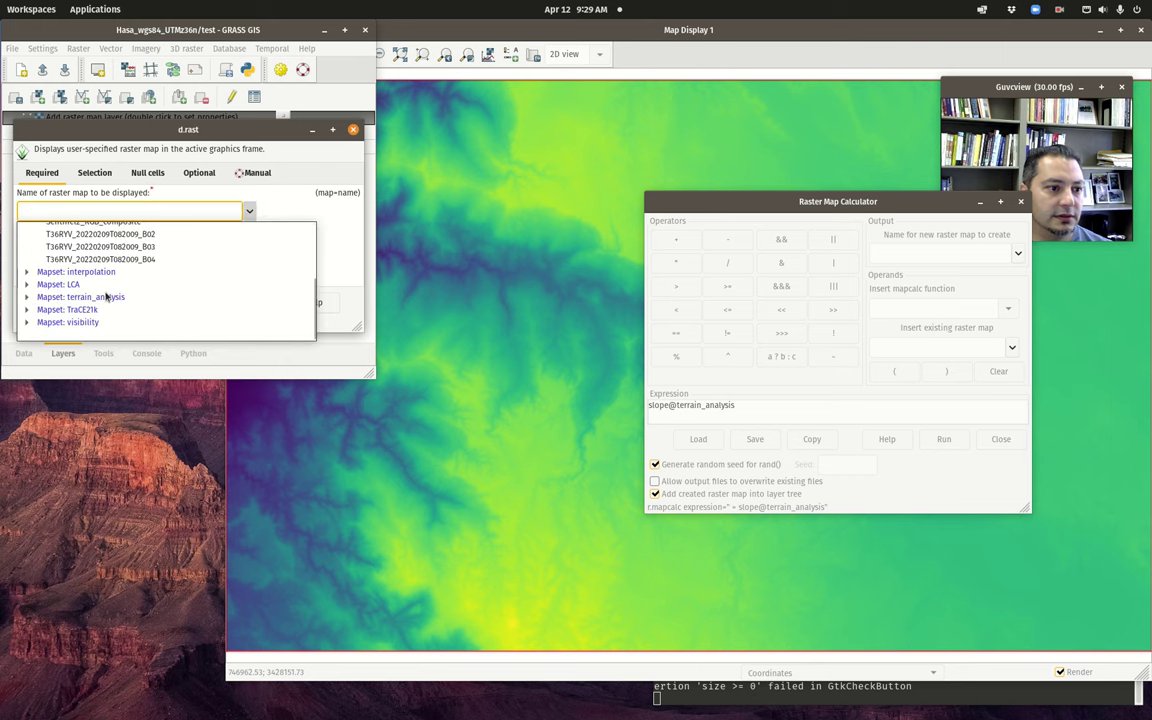
{"action": "left_click", "coordinate": [27, 297]}
{"action": "scroll", "coordinate": [50, 300], "scroll_direction": "down", "scroll_amount": 3}
{"action": "left_click", "coordinate": [55, 318]}
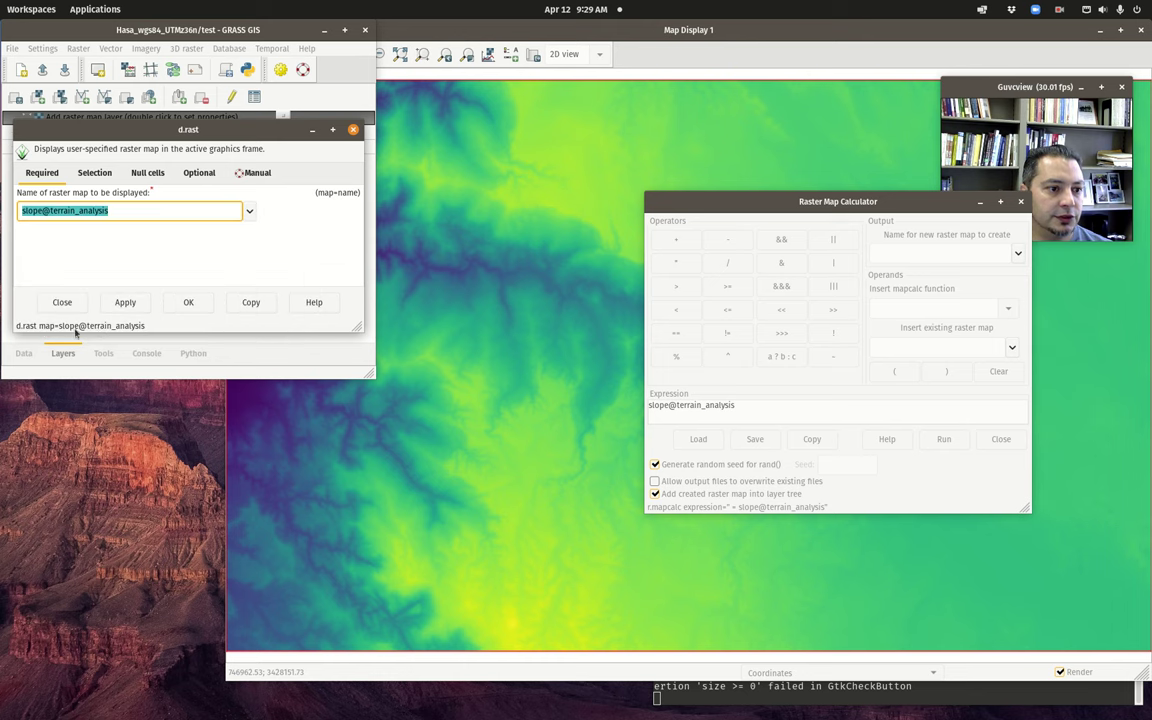
{"action": "left_click", "coordinate": [187, 302]}
{"action": "left_click_drag", "start_coordinate": [742, 226], "coordinate": [890, 386]}
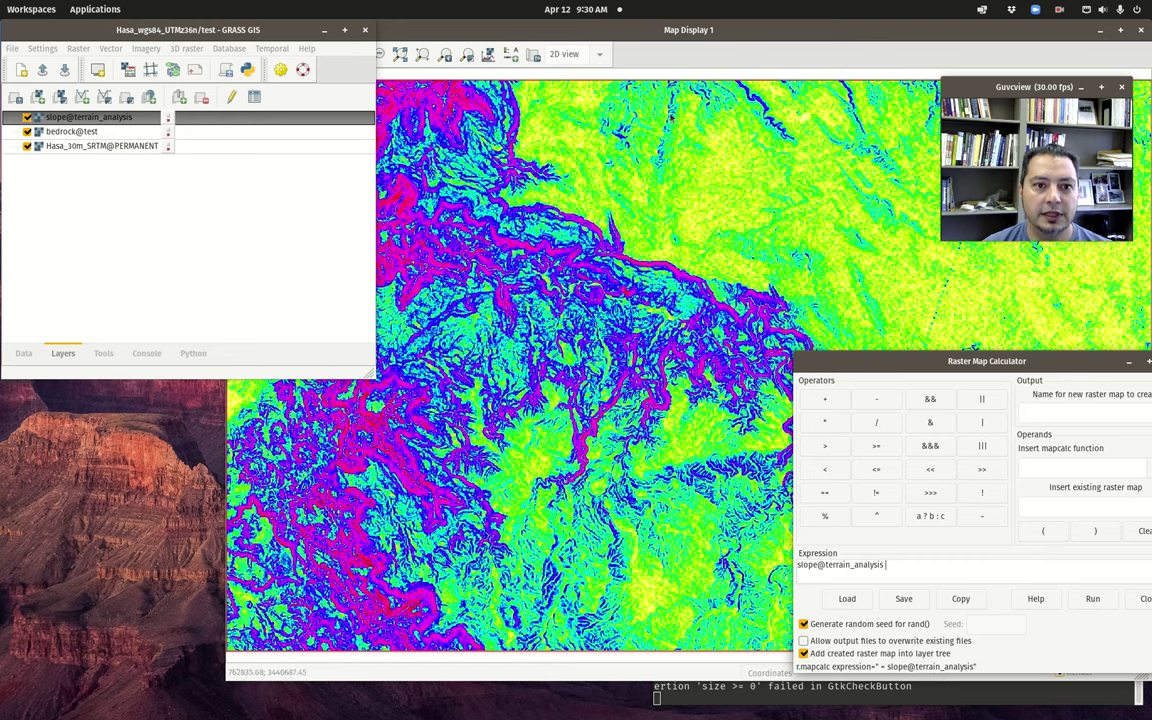
- Add a raster legend for slope and place it at the map's top-left corner
{"action": "left_click", "coordinate": [510, 55]}
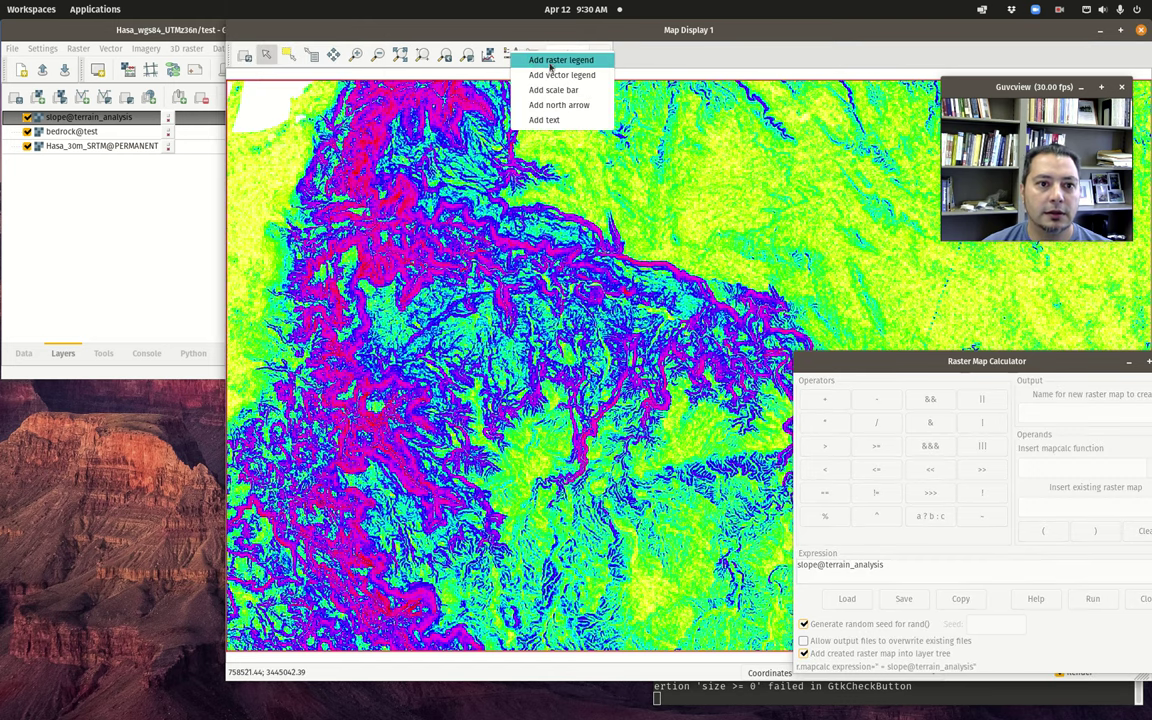
{"action": "left_click", "coordinate": [548, 62]}
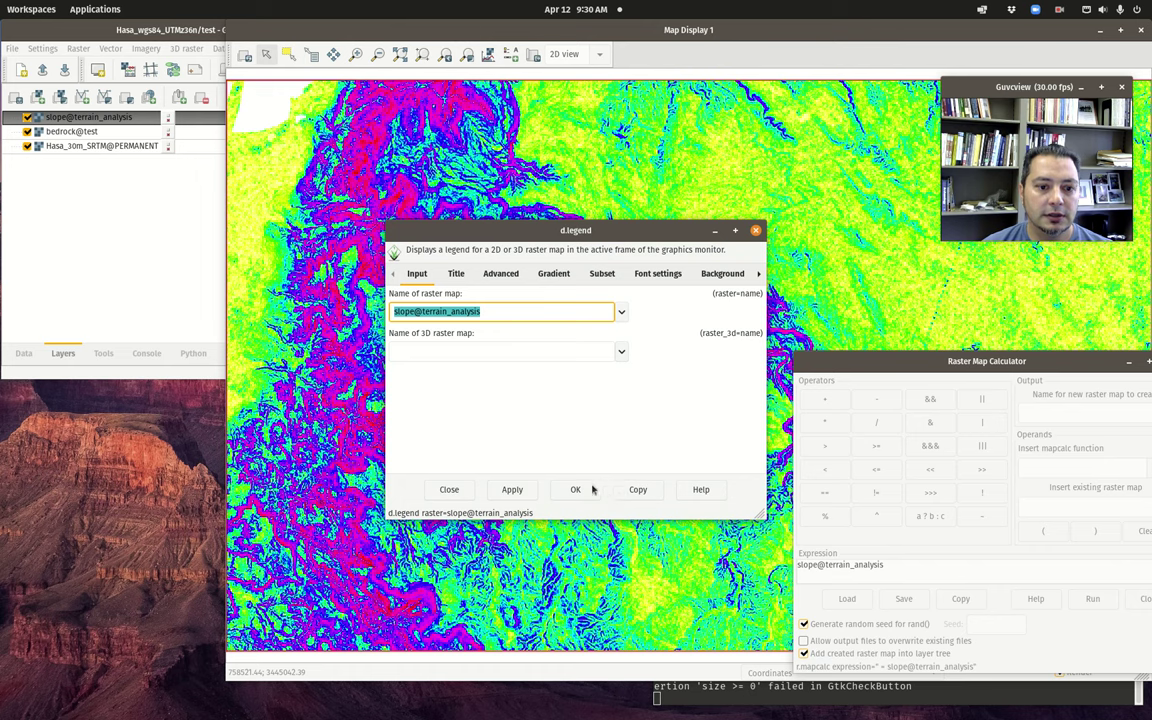
{"action": "left_click", "coordinate": [585, 489]}
{"action": "left_click_drag", "start_coordinate": [292, 391], "coordinate": [247, 191]}
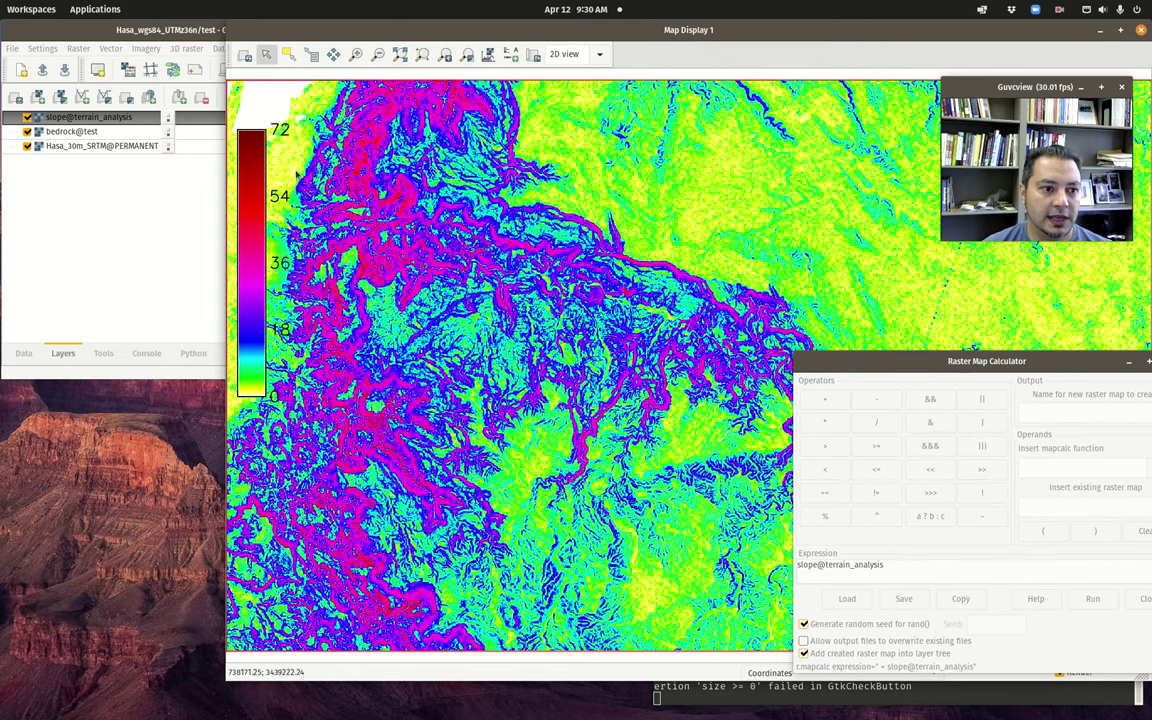
{"action": "left_click_drag", "start_coordinate": [860, 362], "coordinate": [514, 188]}
{"action": "left_click_drag", "start_coordinate": [250, 263], "coordinate": [266, 258]}
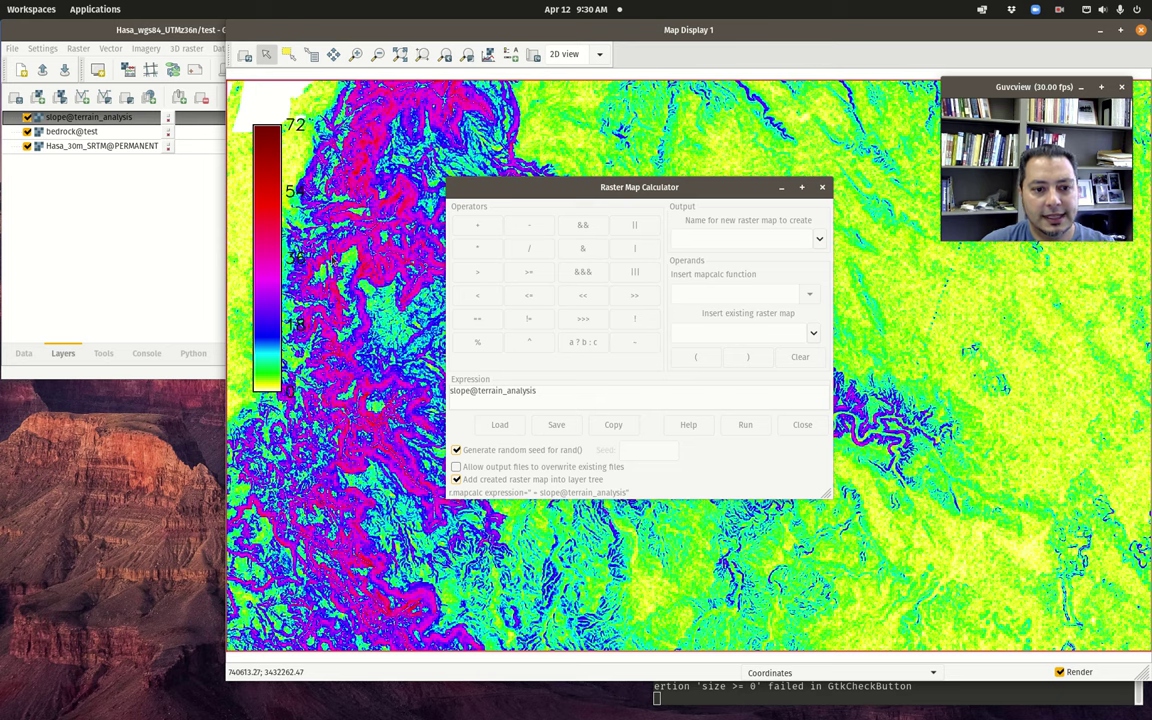
{"action": "left_click_drag", "start_coordinate": [493, 181], "coordinate": [605, 166]}
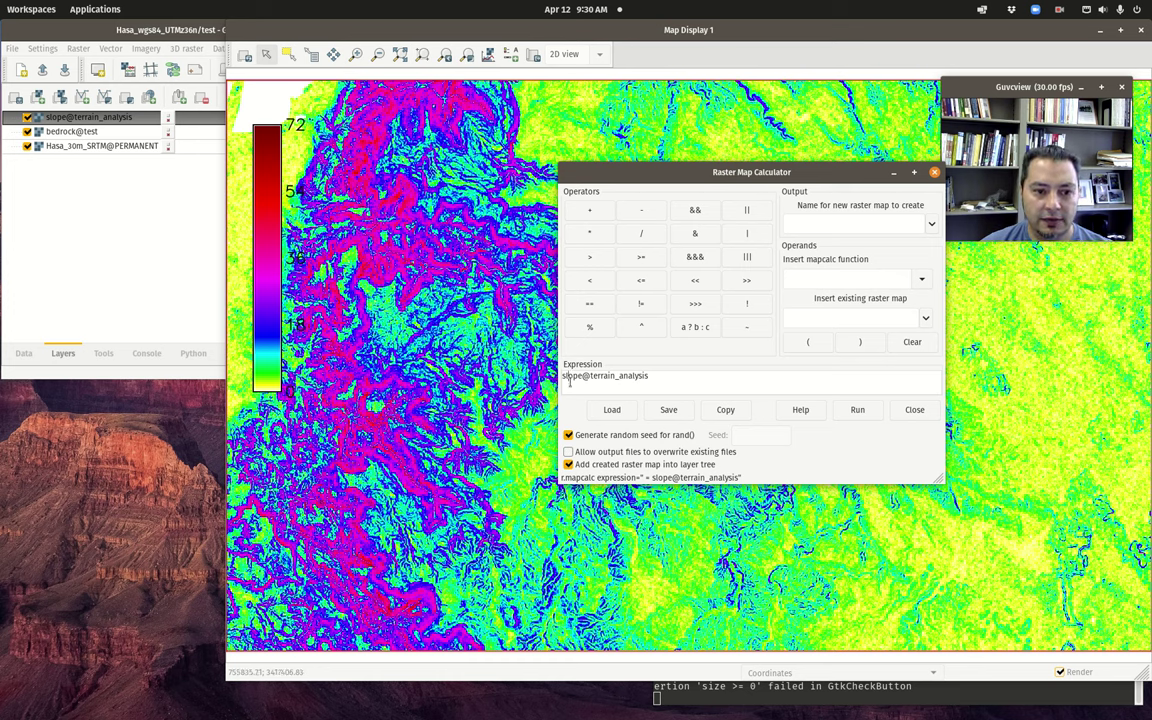
- Replace the old expression with the if() function
{"action": "triple_click", "coordinate": [678, 383]}
{"action": "key", "text": "BackSpace"}
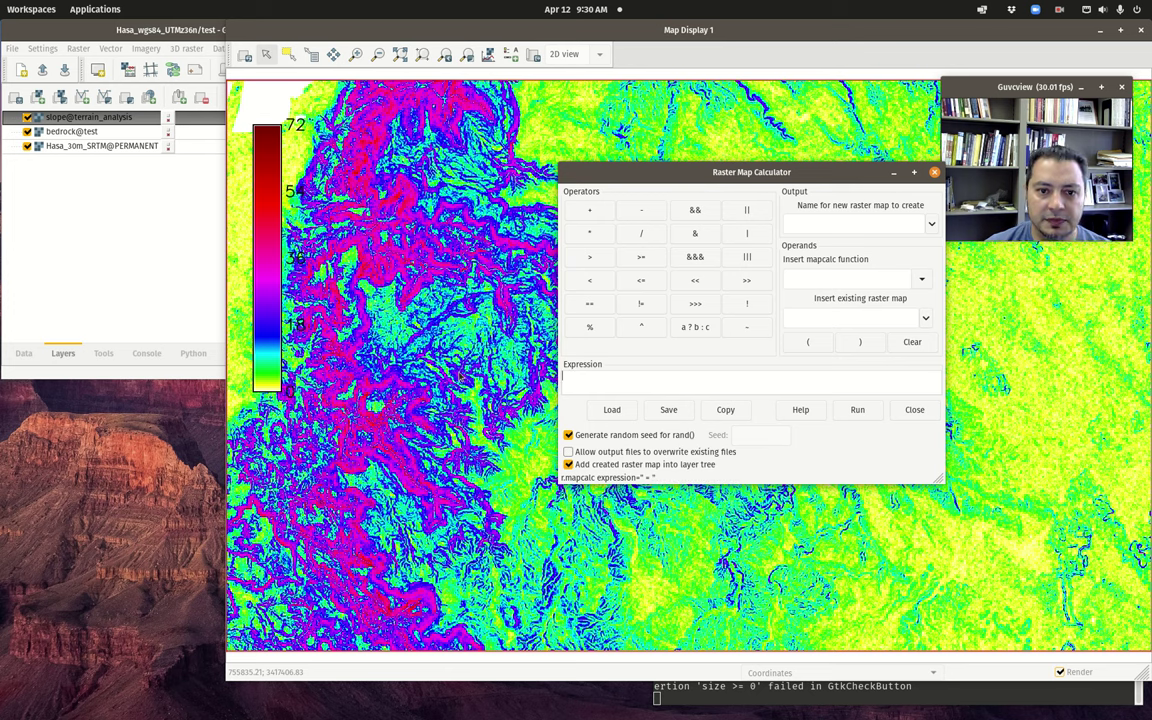
{"action": "left_click", "coordinate": [924, 281]}
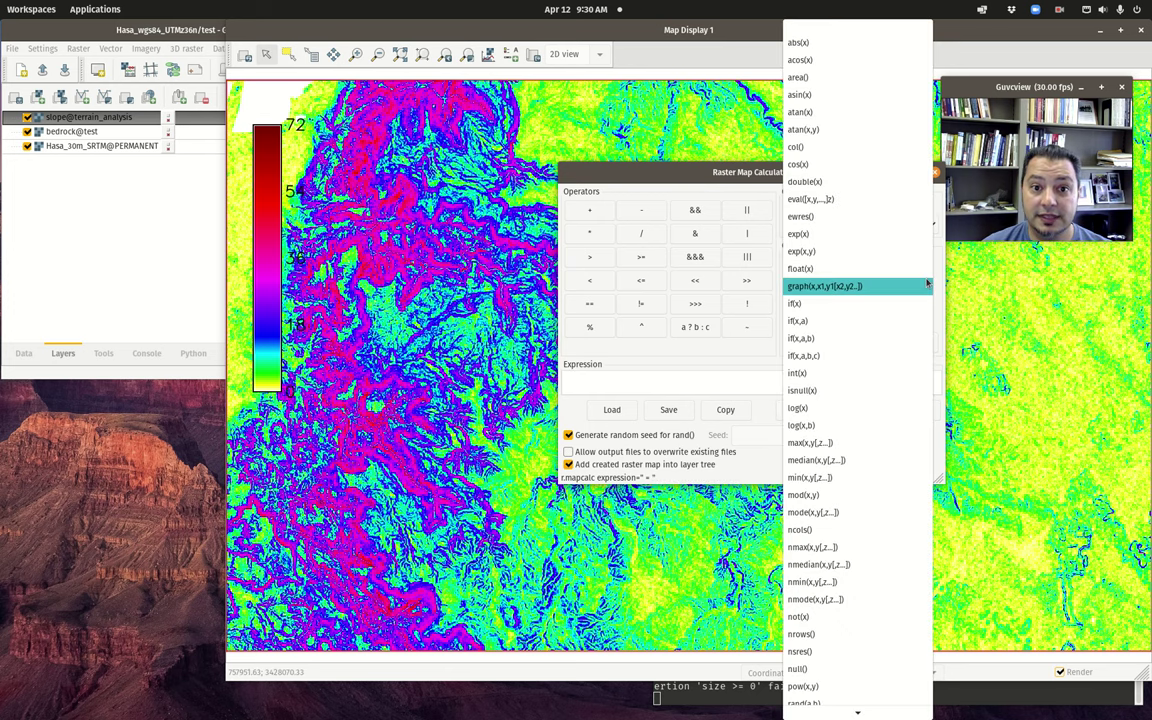
{"action": "left_click", "coordinate": [820, 303]}
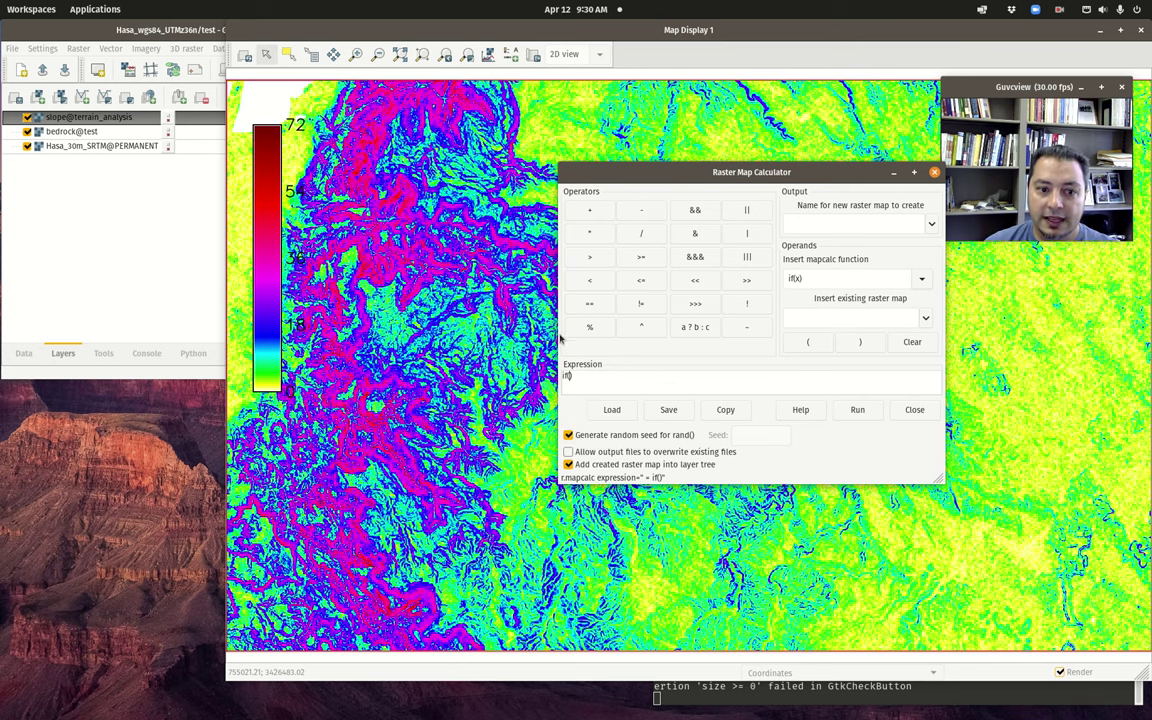
- Fill in the first condition: slope@terrain_analysis <= 10 gives 1
{"action": "left_click", "coordinate": [927, 319]}
{"action": "scroll", "coordinate": [872, 385], "scroll_direction": "down", "scroll_amount": 4}
{"action": "left_click", "coordinate": [793, 408]}
{"action": "scroll", "coordinate": [825, 420], "scroll_direction": "down", "scroll_amount": 3}
{"action": "left_click", "coordinate": [830, 393]}
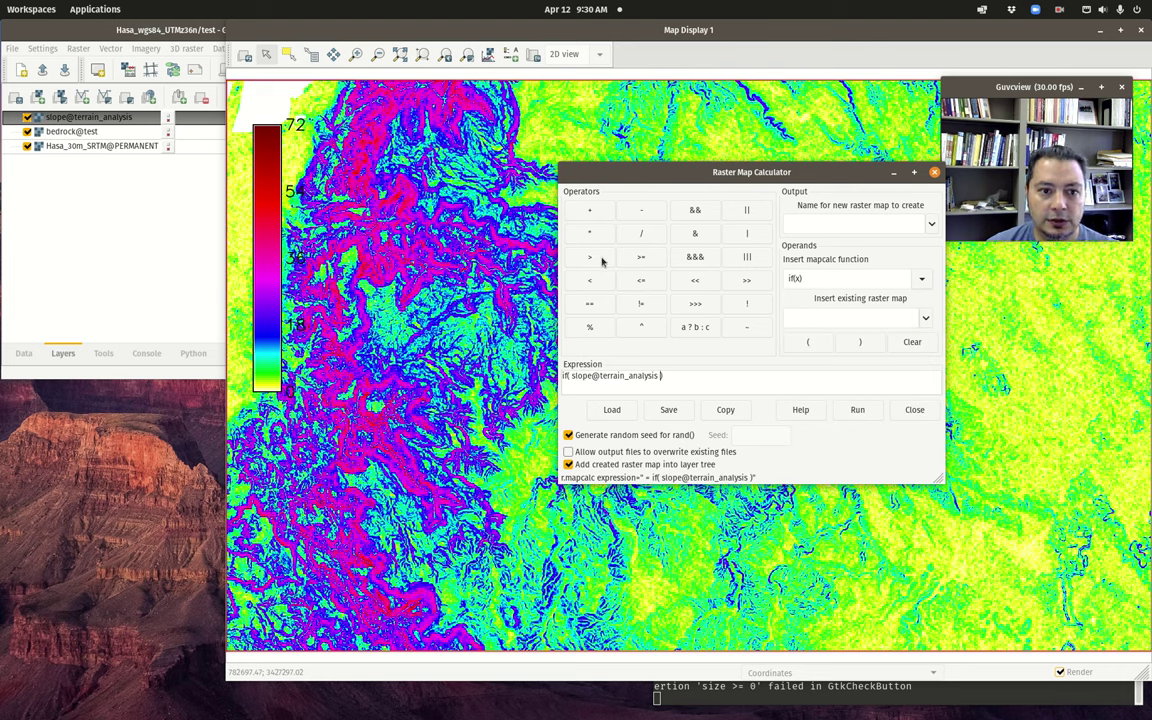
{"action": "left_click", "coordinate": [641, 280]}
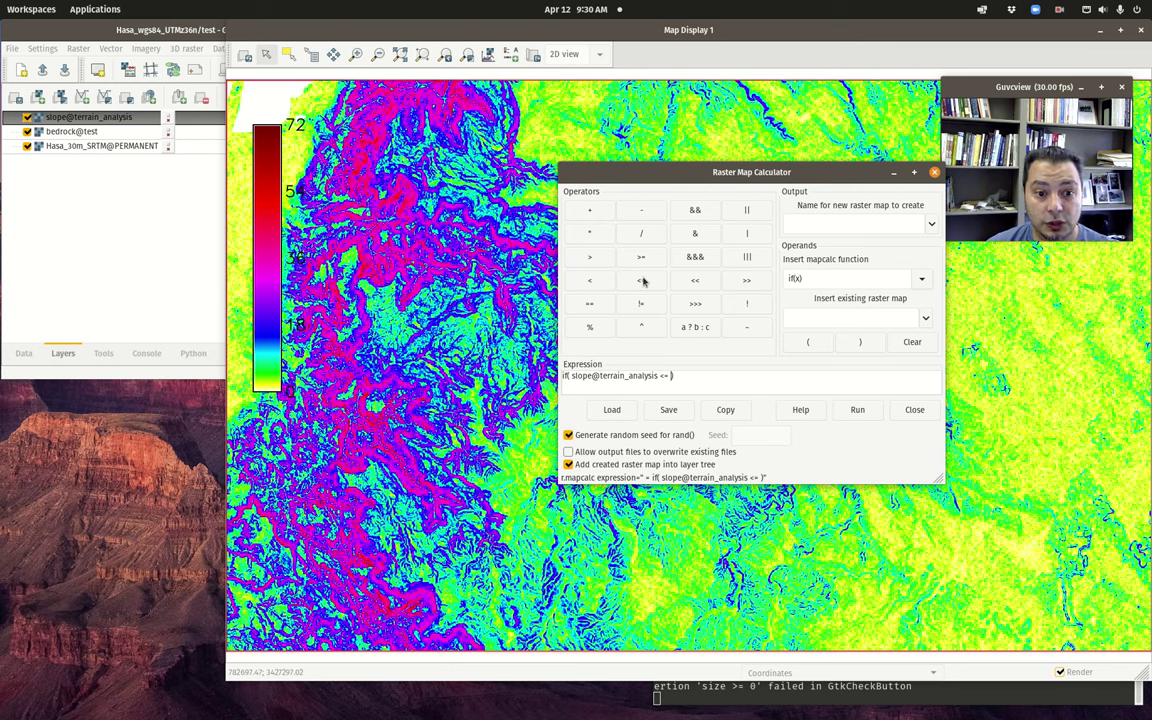
{"action": "type", "text": "10,"}
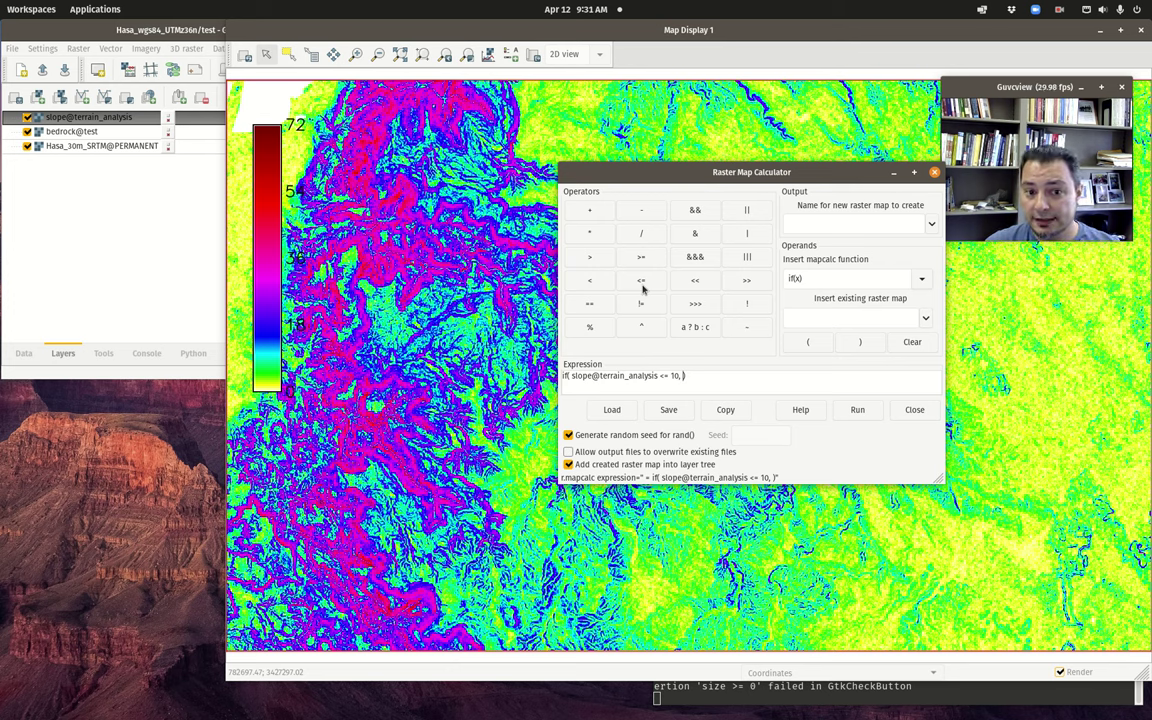
{"action": "type", "text": "1"}
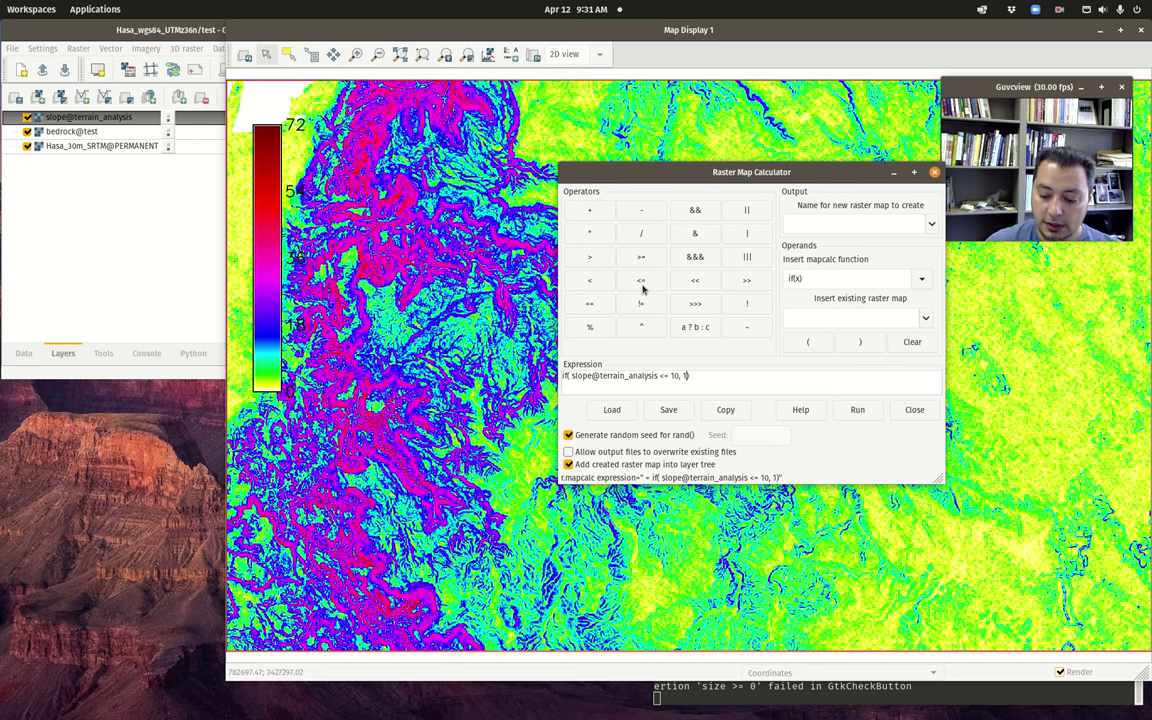
{"action": "type", "text": ","}
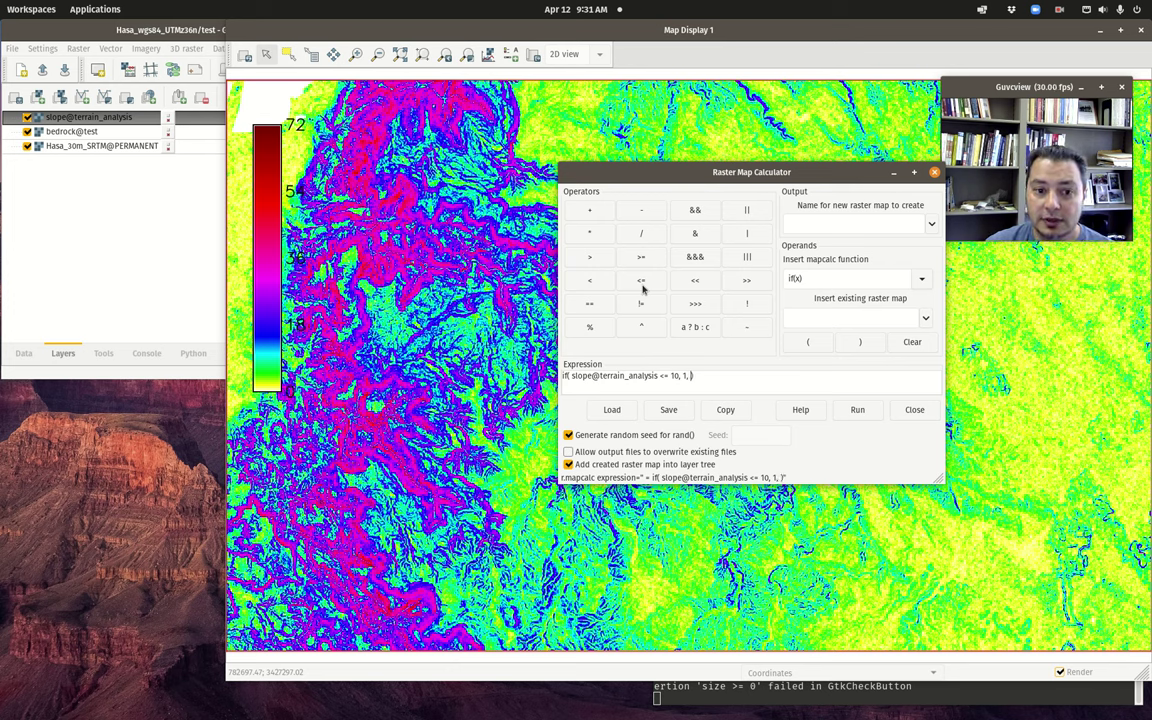
- Start a nested if() as the else branch
{"action": "left_click", "coordinate": [921, 279]}
{"action": "key", "text": "Escape"}
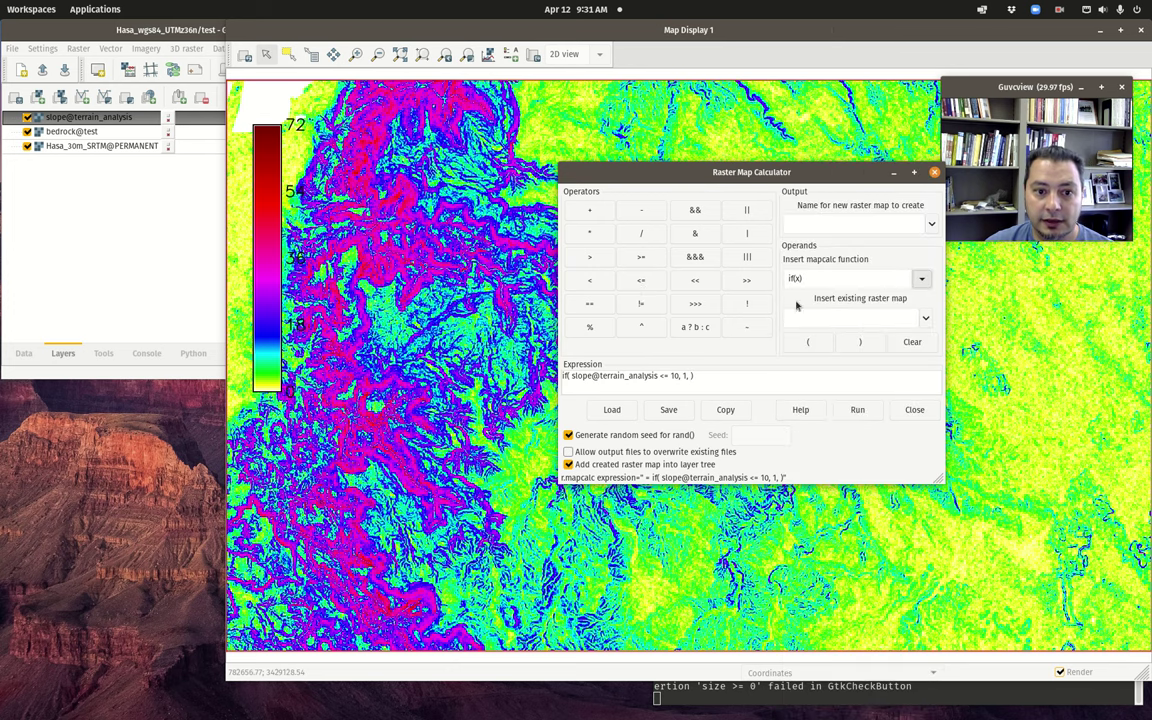
{"action": "left_click", "coordinate": [833, 316]}
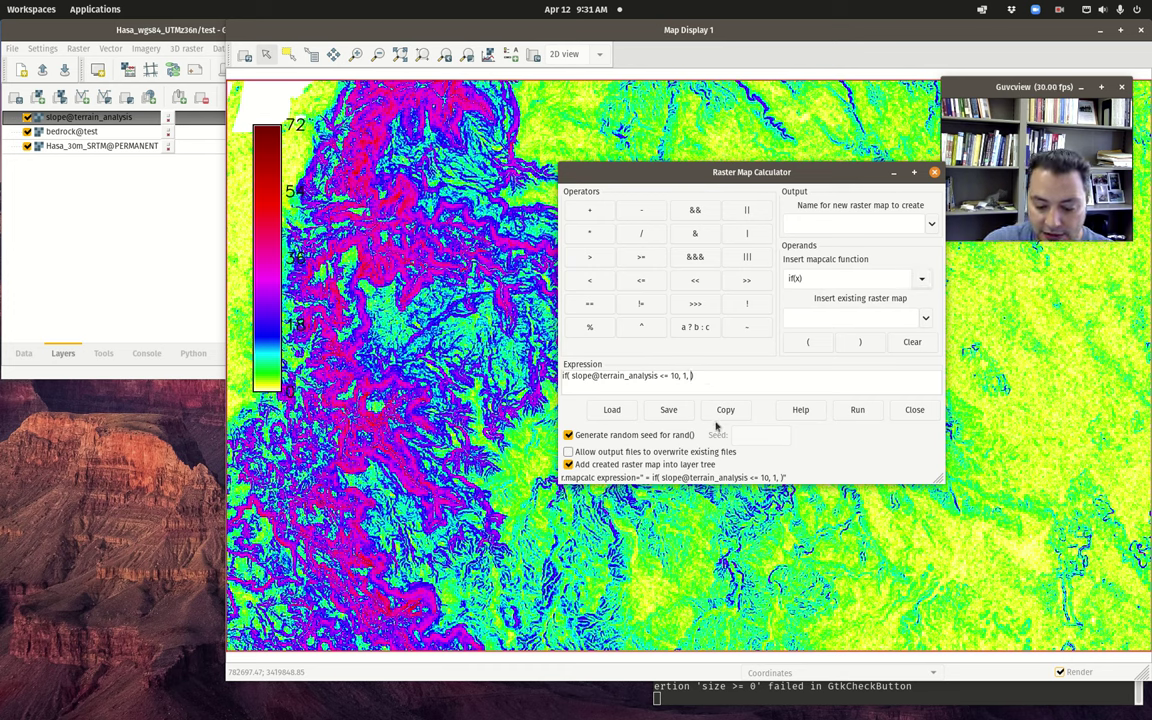
{"action": "type", "text": "if"}
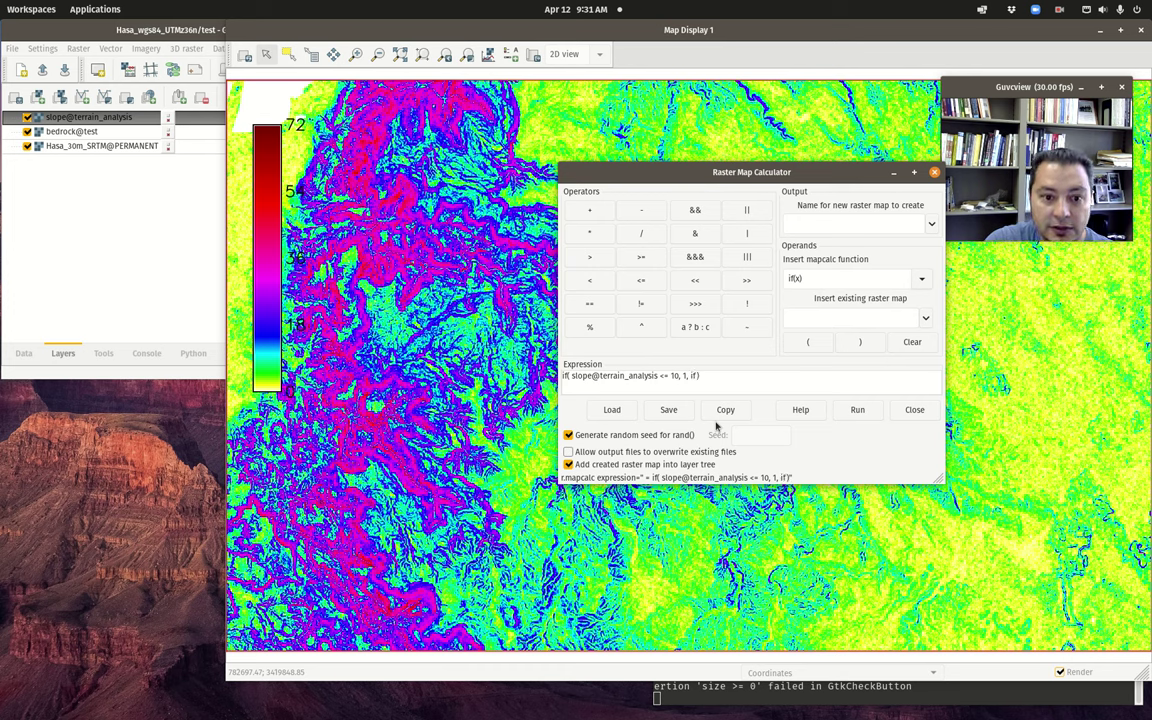
{"action": "type", "text": "()"}
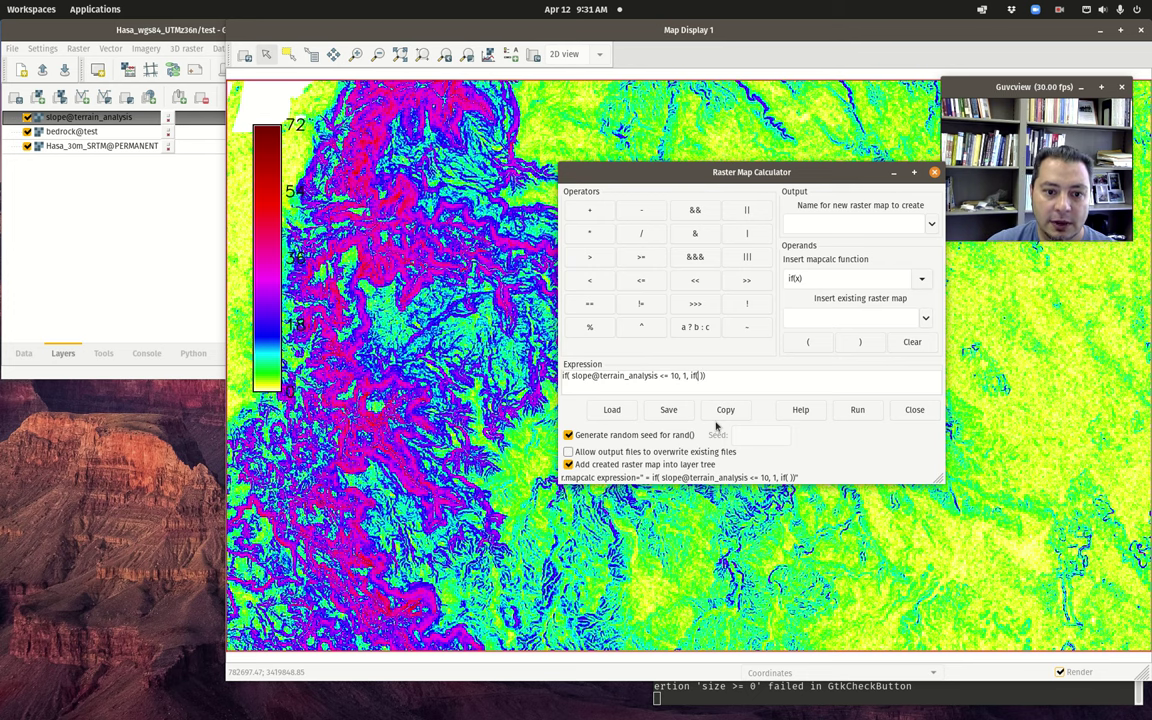
- Insert slope@terrain_analysis into the nested if and type '<= 30, 2, if('
{"action": "left_click", "coordinate": [924, 318]}
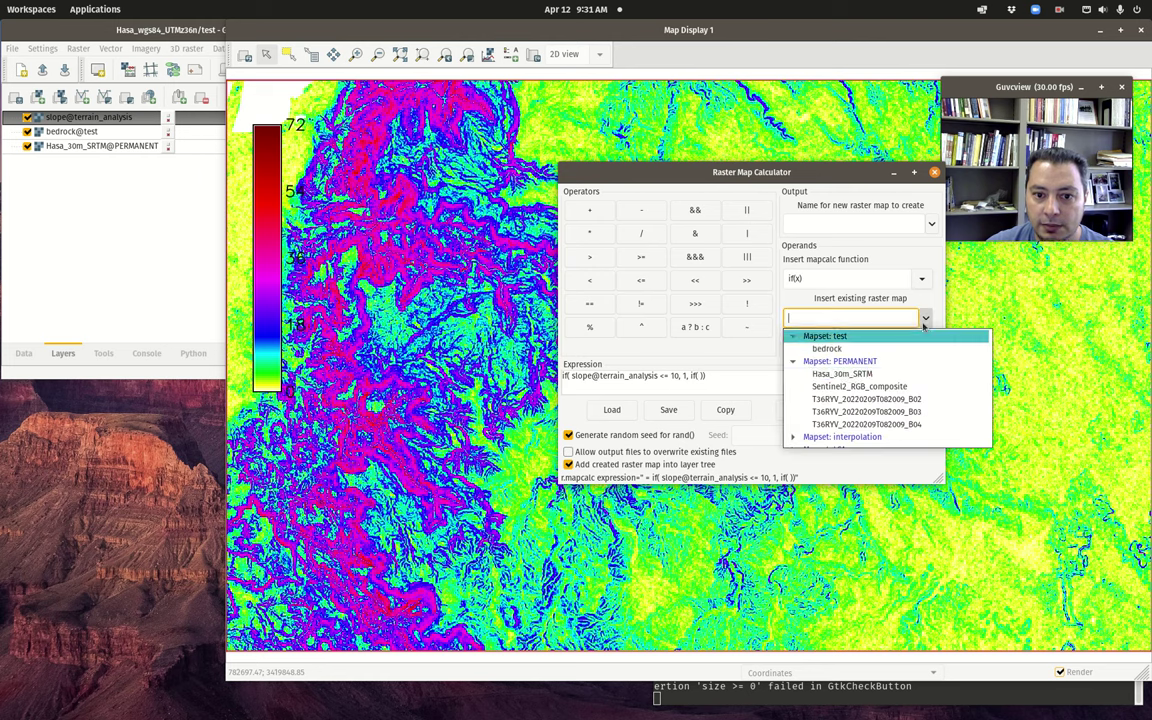
{"action": "scroll", "coordinate": [840, 390], "scroll_direction": "down", "scroll_amount": 2}
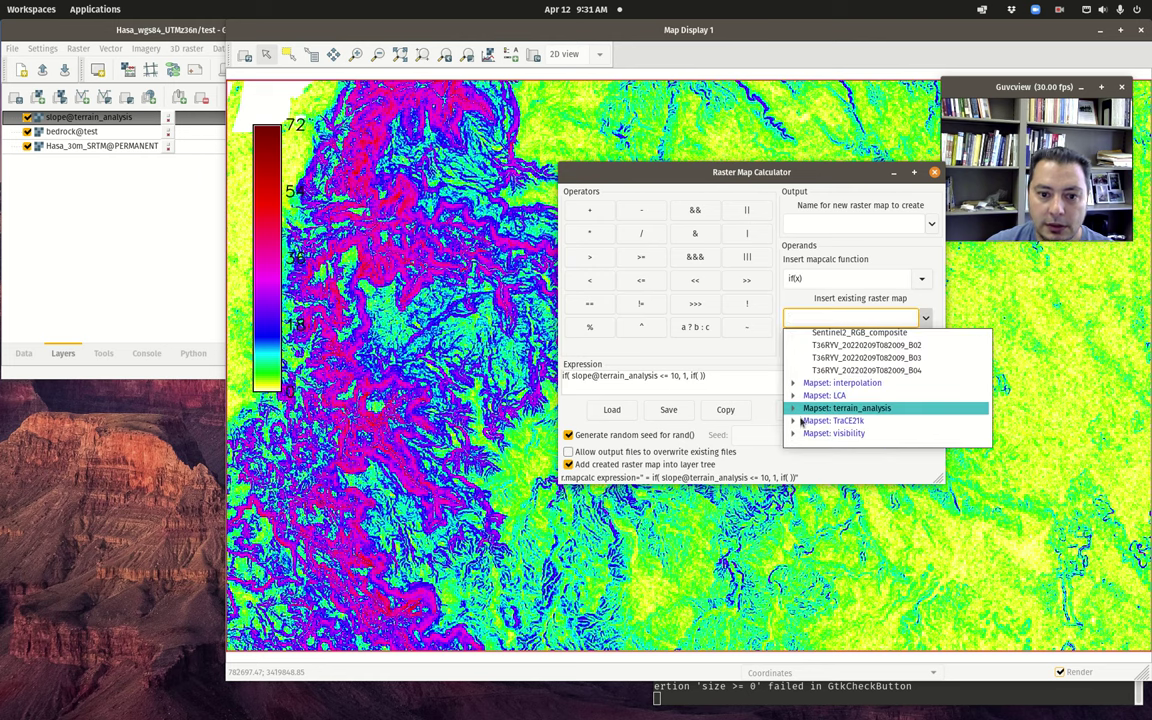
{"action": "left_click", "coordinate": [793, 412]}
{"action": "scroll", "coordinate": [808, 420], "scroll_direction": "down", "scroll_amount": 1}
{"action": "left_click", "coordinate": [822, 429]}
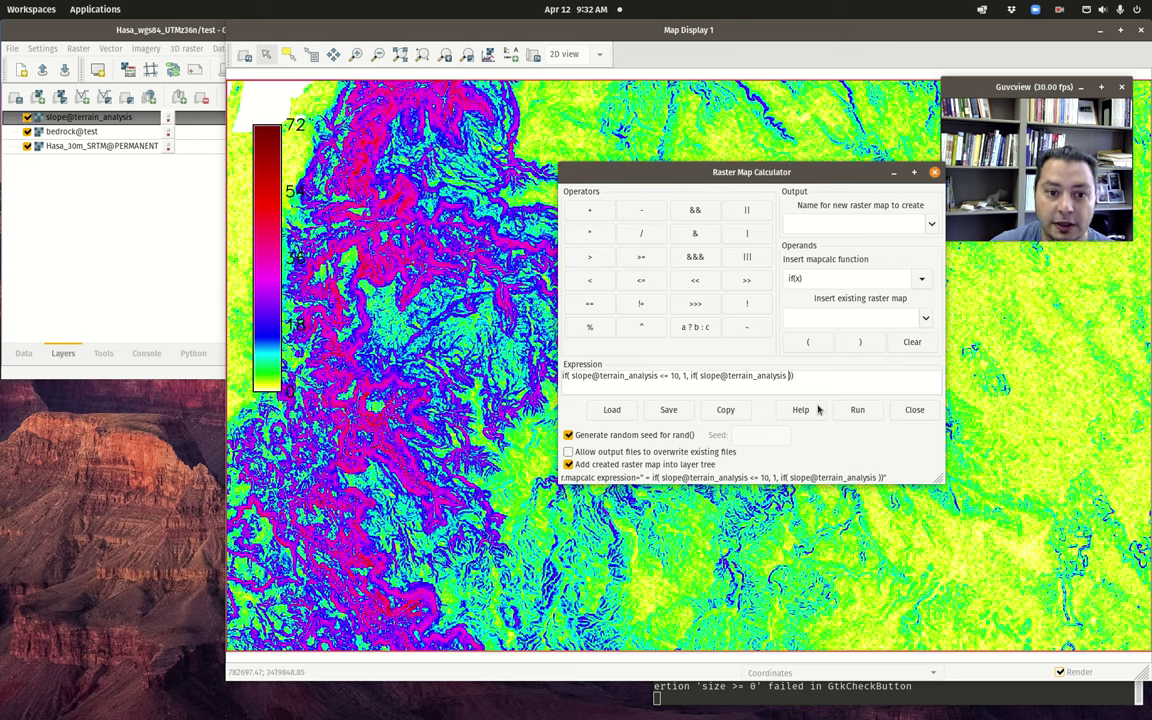
{"action": "type", "text": "<= "}
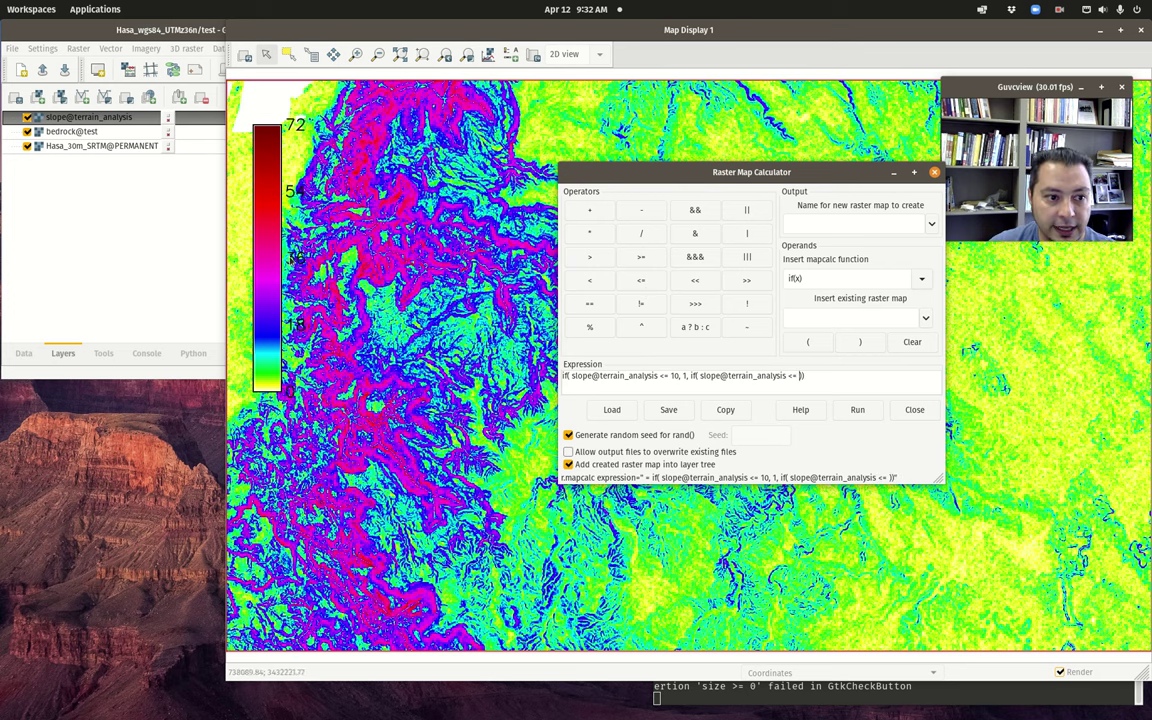
{"action": "type", "text": "30"}
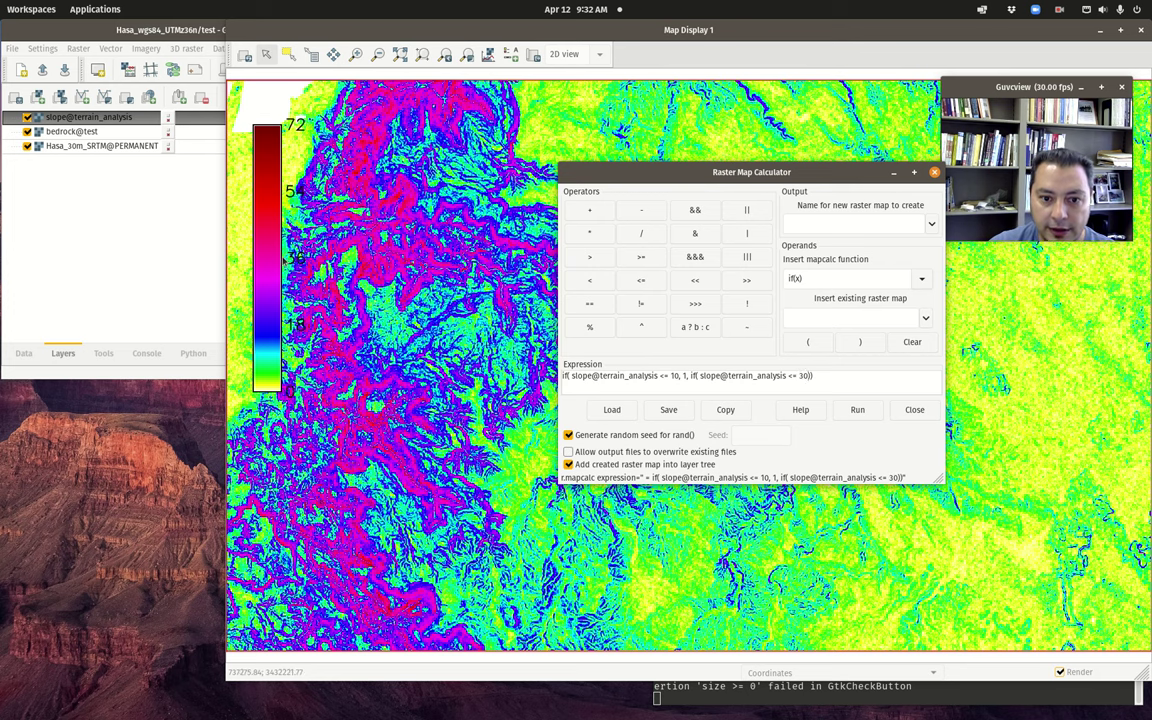
{"action": "type", "text": ", "}
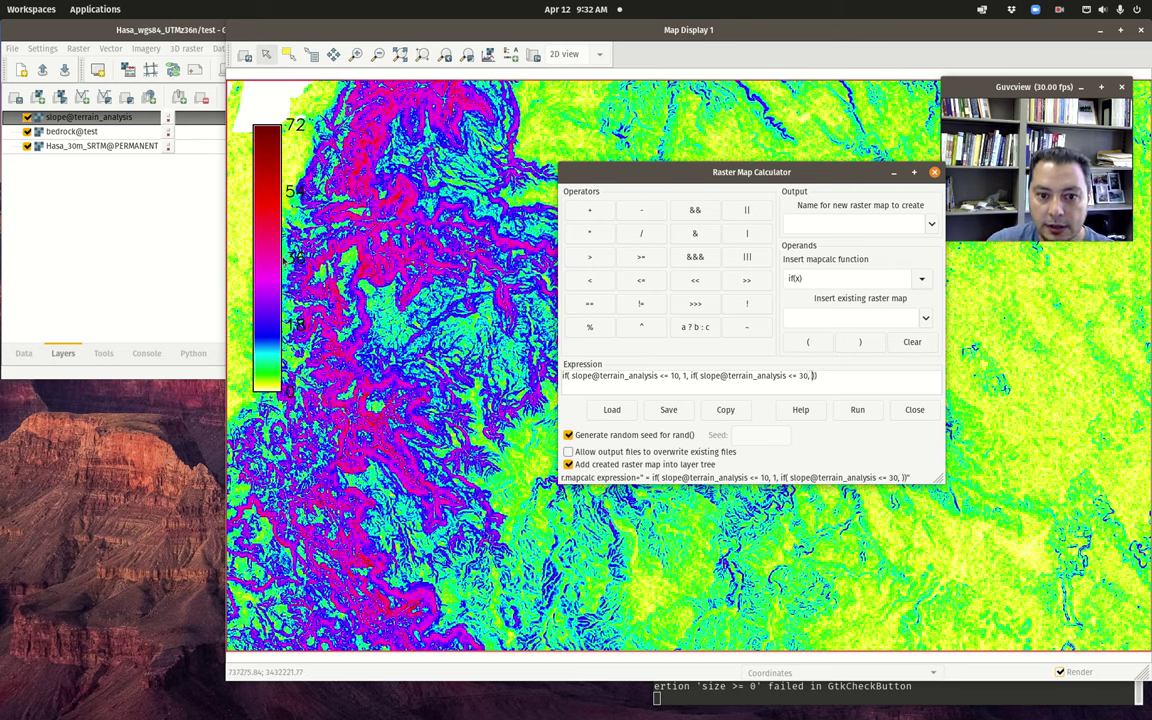
{"action": "type", "text": "2"}
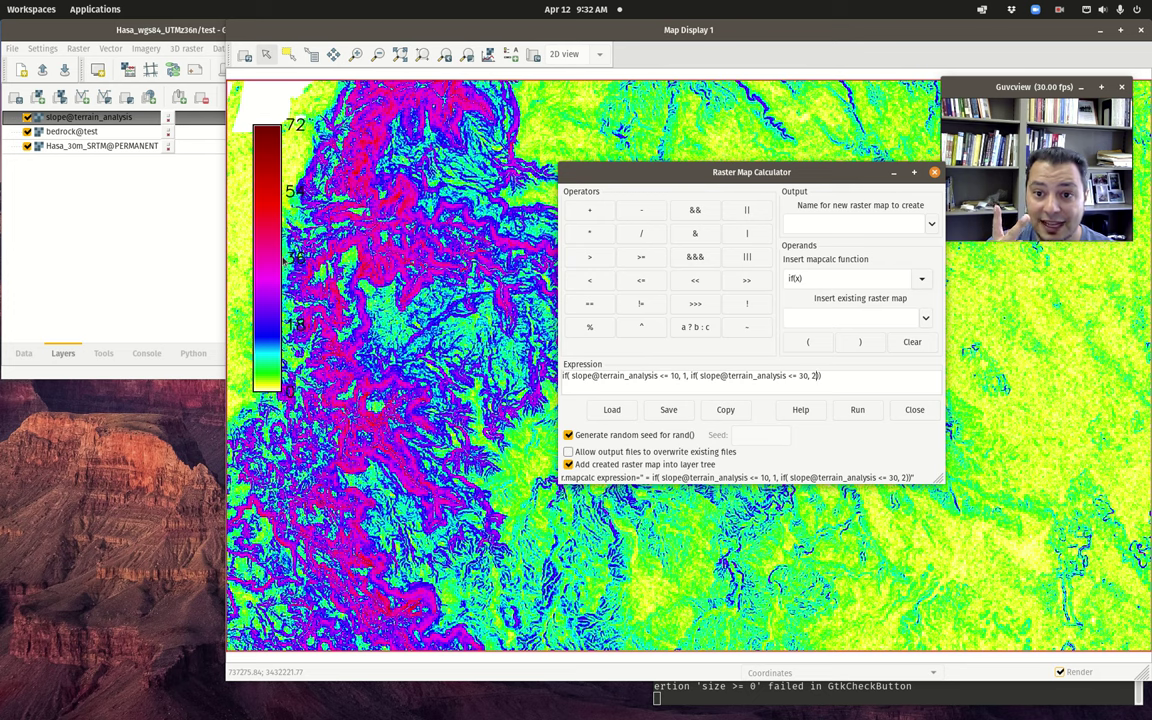
{"action": "type", "text": ","}
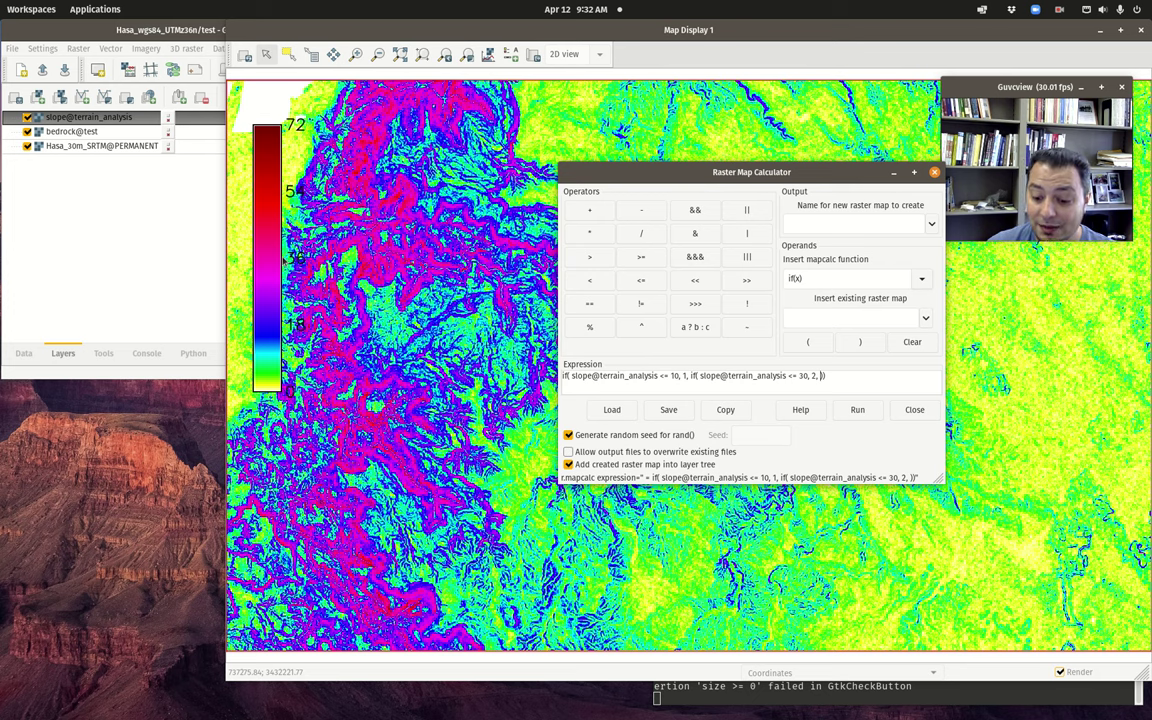
{"action": "type", "text": " if("}
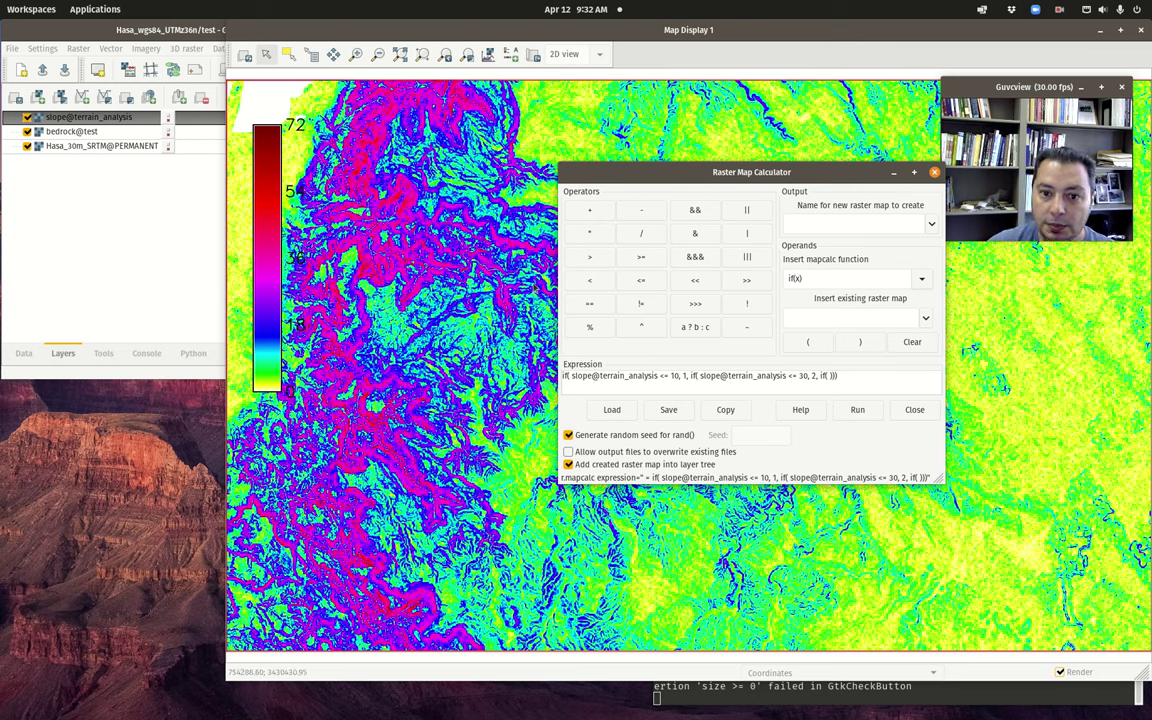
- Complete the expression with 3 as the final else value
{"action": "left_click", "coordinate": [850, 317]}
{"action": "scroll", "coordinate": [857, 378], "scroll_direction": "down", "scroll_amount": 3}
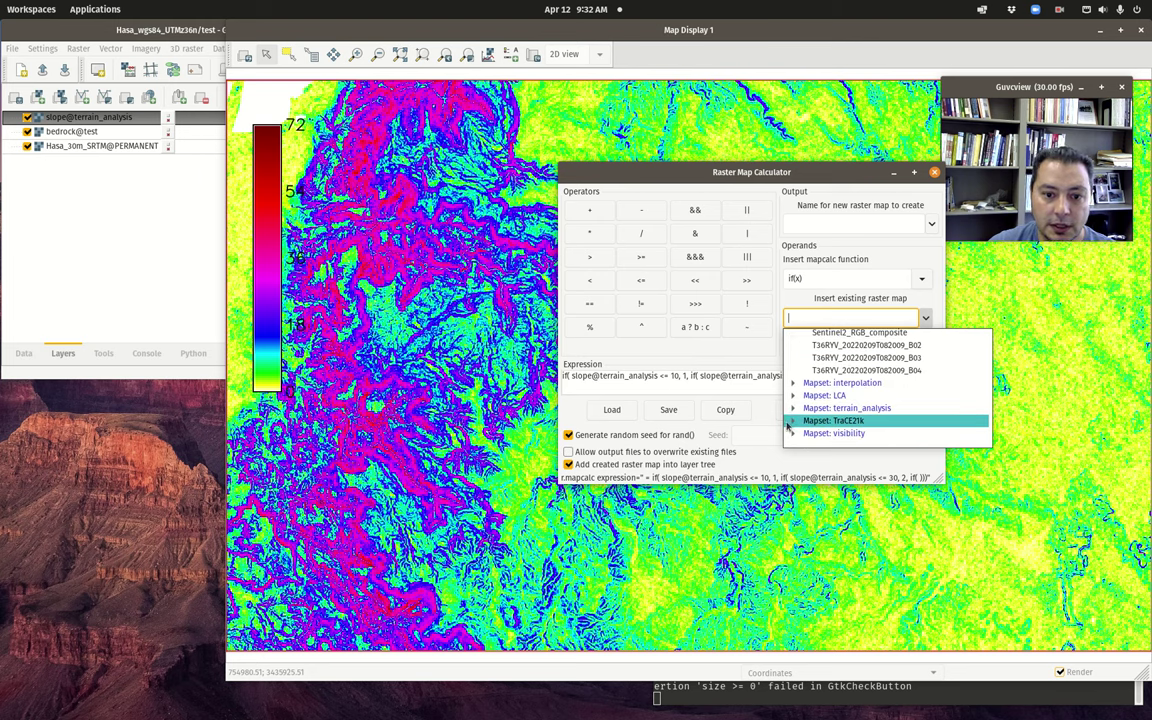
{"action": "left_click", "coordinate": [795, 408]}
{"action": "scroll", "coordinate": [815, 415], "scroll_direction": "down", "scroll_amount": 3}
{"action": "left_click", "coordinate": [822, 412]}
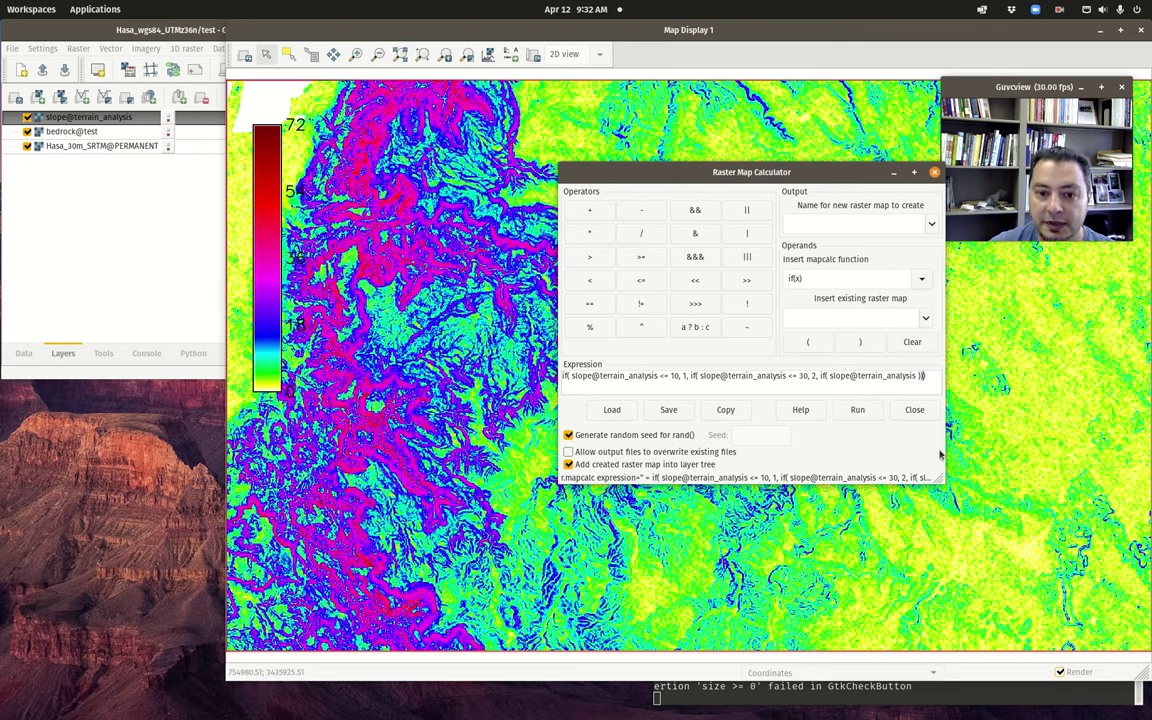
{"action": "key", "text": "BackSpace"}
{"action": "key", "text": "BackSpace"}
{"action": "key", "text": "BackSpace"}
{"action": "key", "text": "BackSpace"}
{"action": "key", "text": "BackSpace"}
{"action": "key", "text": "BackSpace"}
{"action": "key", "text": "BackSpace"}
{"action": "key", "text": "BackSpace"}
{"action": "key", "text": "BackSpace"}
{"action": "key", "text": "BackSpace"}
{"action": "key", "text": "BackSpace"}
{"action": "key", "text": "BackSpace"}
{"action": "key", "text": "BackSpace"}
{"action": "key", "text": "BackSpace"}
{"action": "key", "text": "BackSpace"}
{"action": "key", "text": "BackSpace"}
{"action": "key", "text": "BackSpace"}
{"action": "key", "text": "BackSpace"}
{"action": "key", "text": "BackSpace"}
{"action": "key", "text": "BackSpace"}
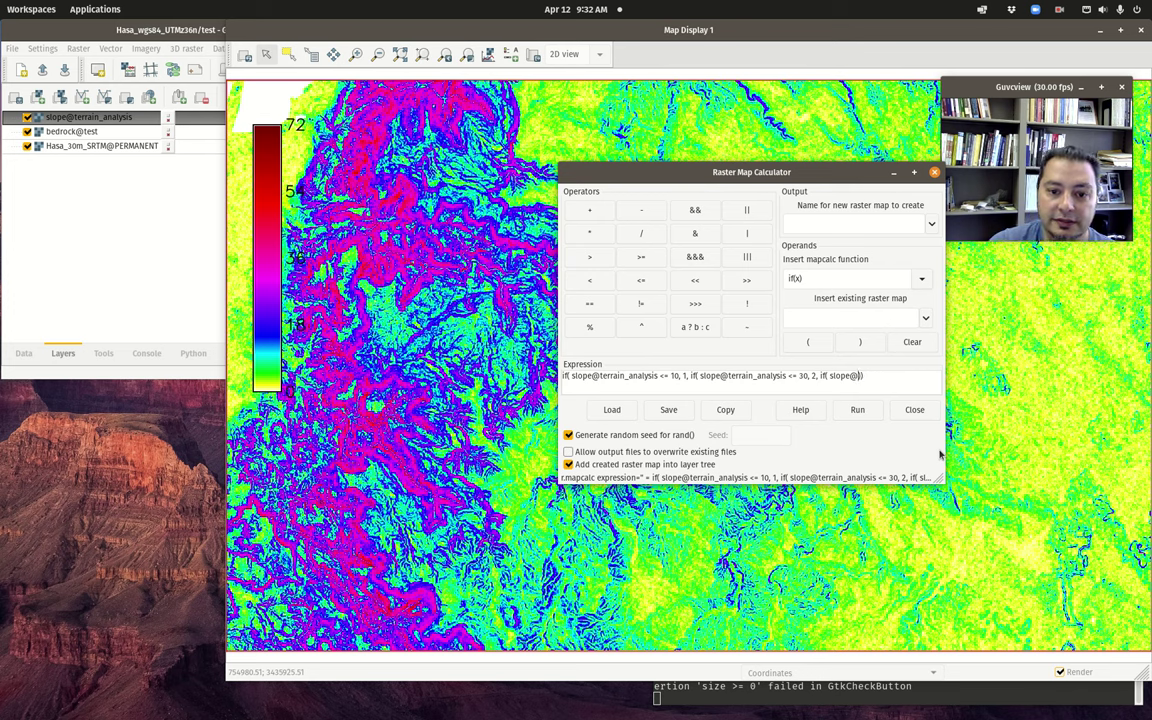
{"action": "type", "text": "3"}
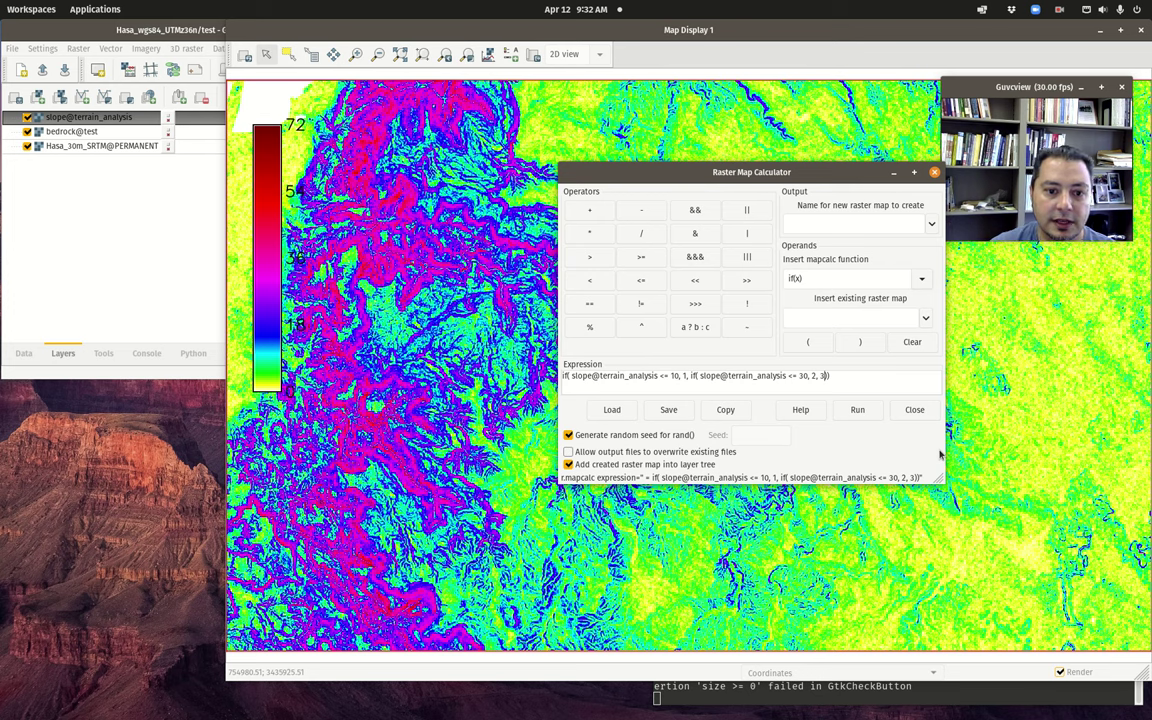
{"action": "left_click", "coordinate": [566, 377]}
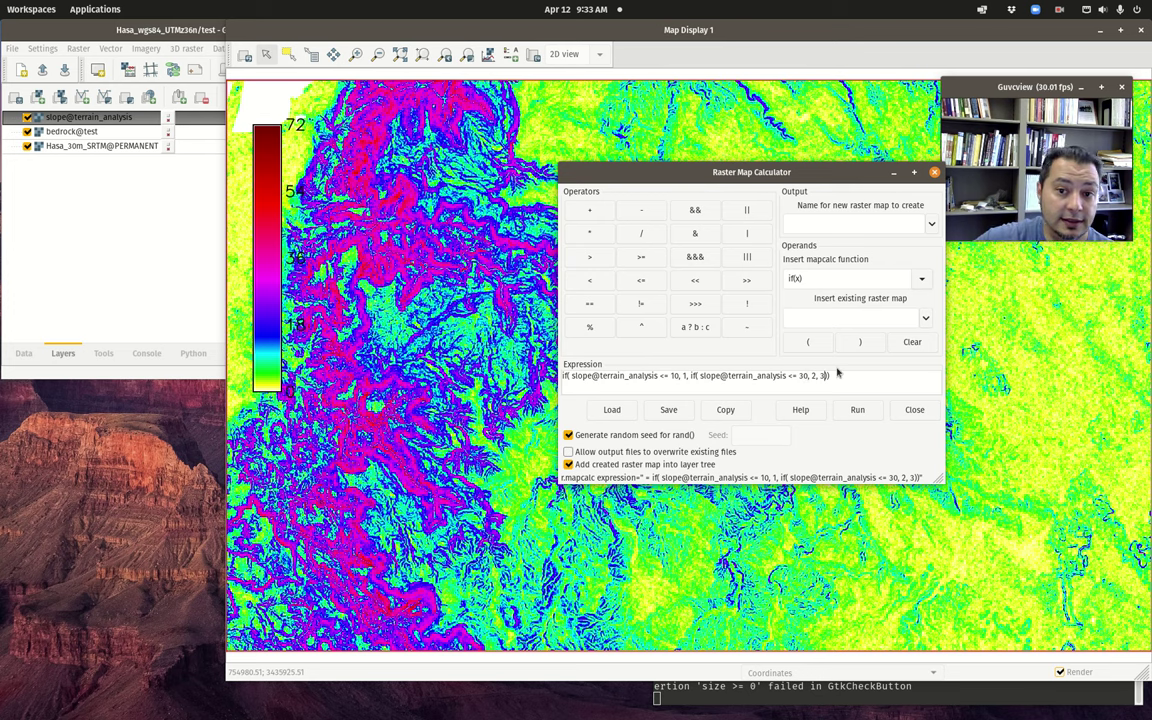
- Name the output raster slope_classes and run the calculation
{"action": "left_click", "coordinate": [872, 226]}
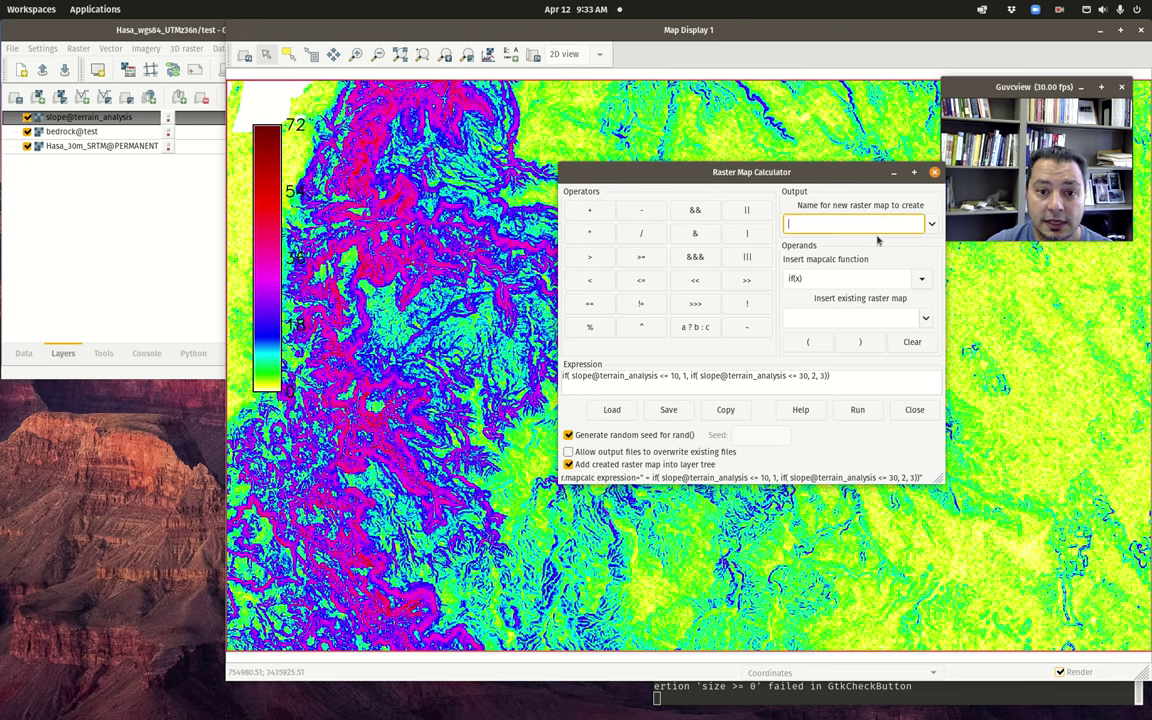
{"action": "type", "text": "slope_classes"}
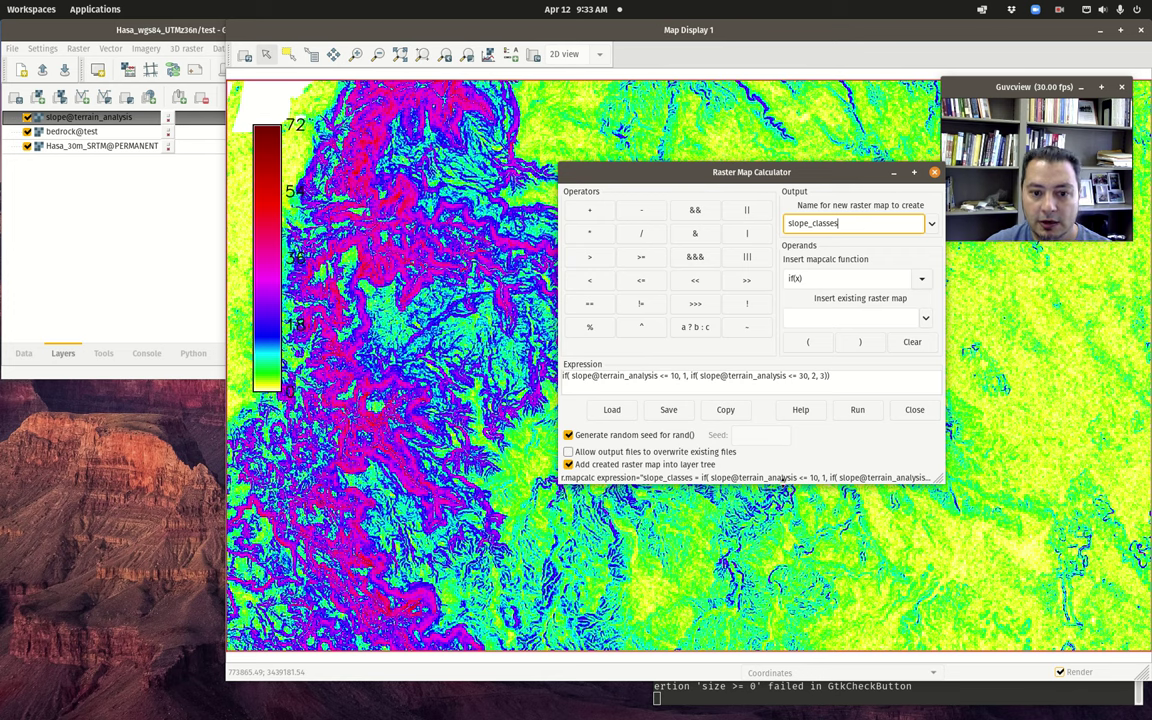
{"action": "left_click_drag", "start_coordinate": [934, 485], "coordinate": [1010, 512]}
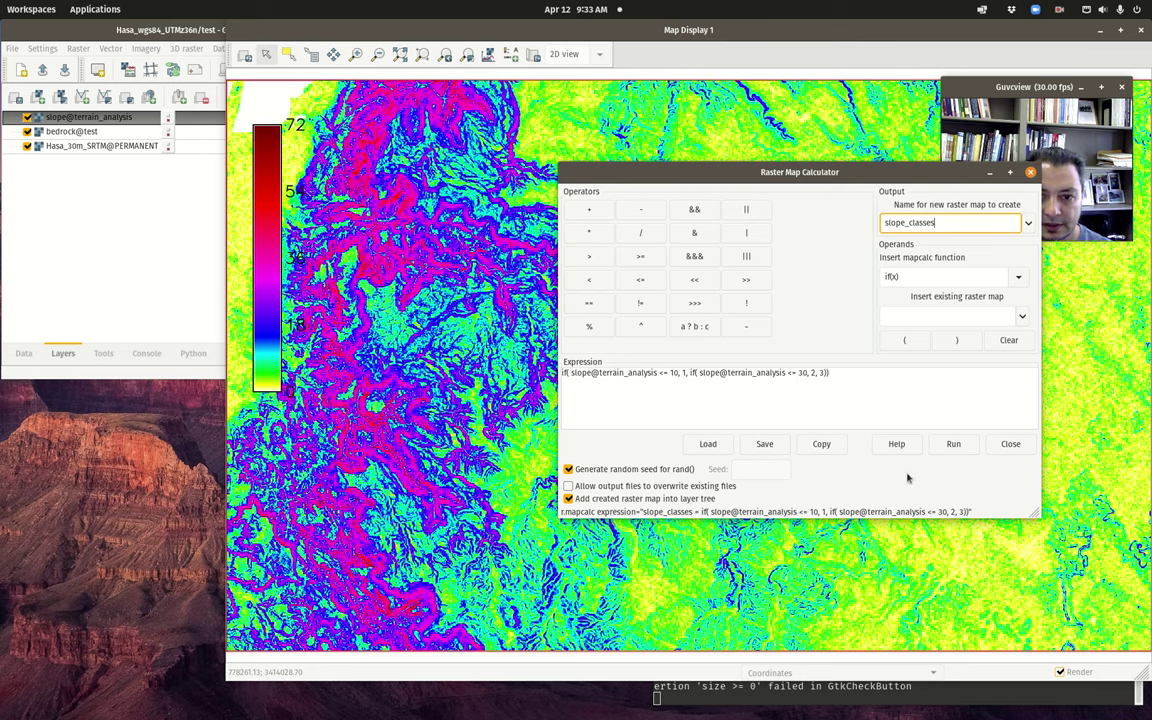
{"action": "left_click", "coordinate": [951, 452]}
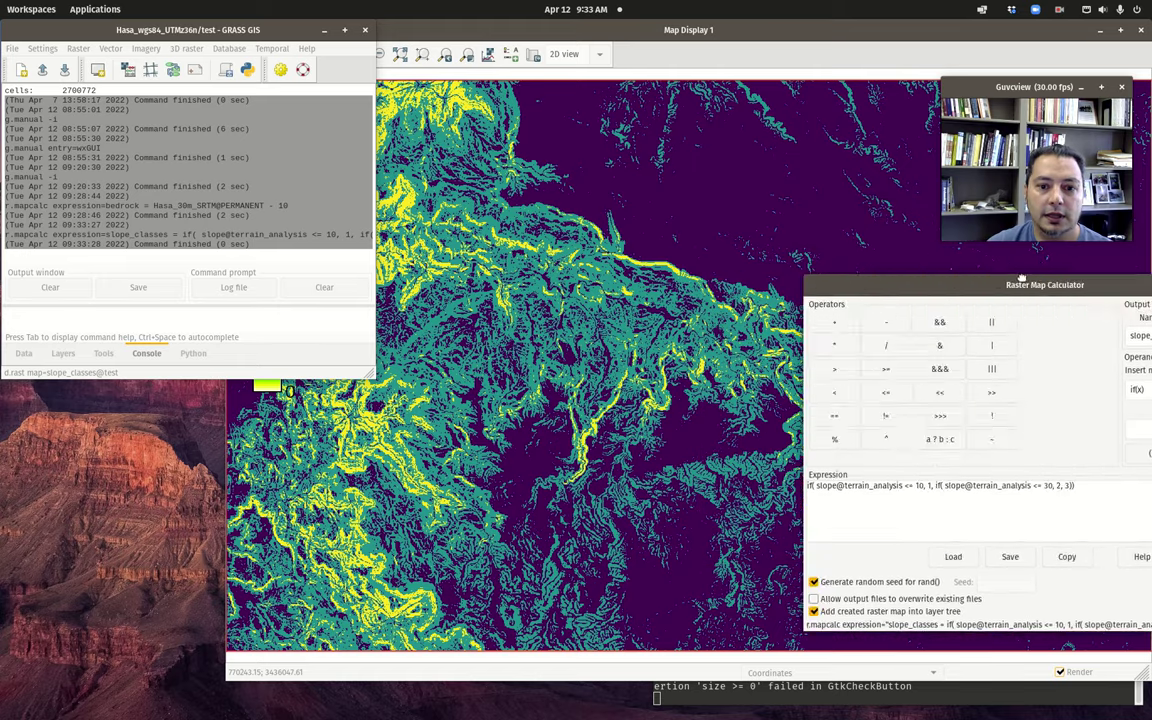
- Switch the legend to slope_classes@test and move it to the map's right side
{"action": "left_click", "coordinate": [652, 29]}
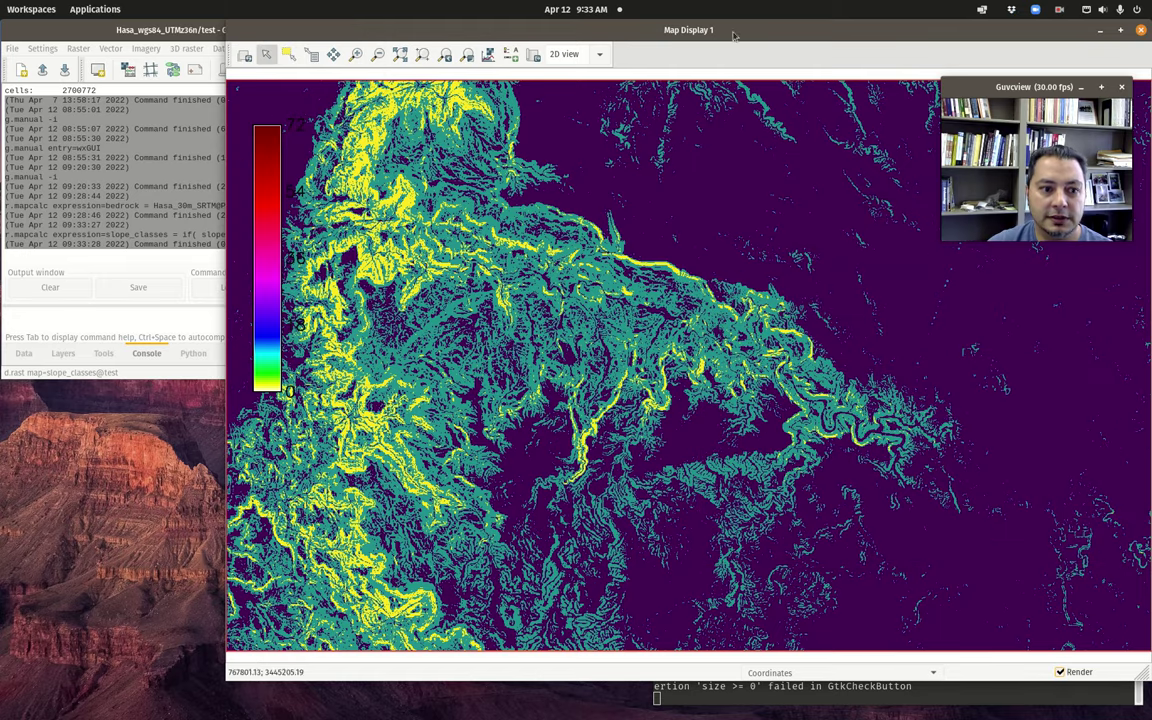
{"action": "right_click", "coordinate": [271, 239]}
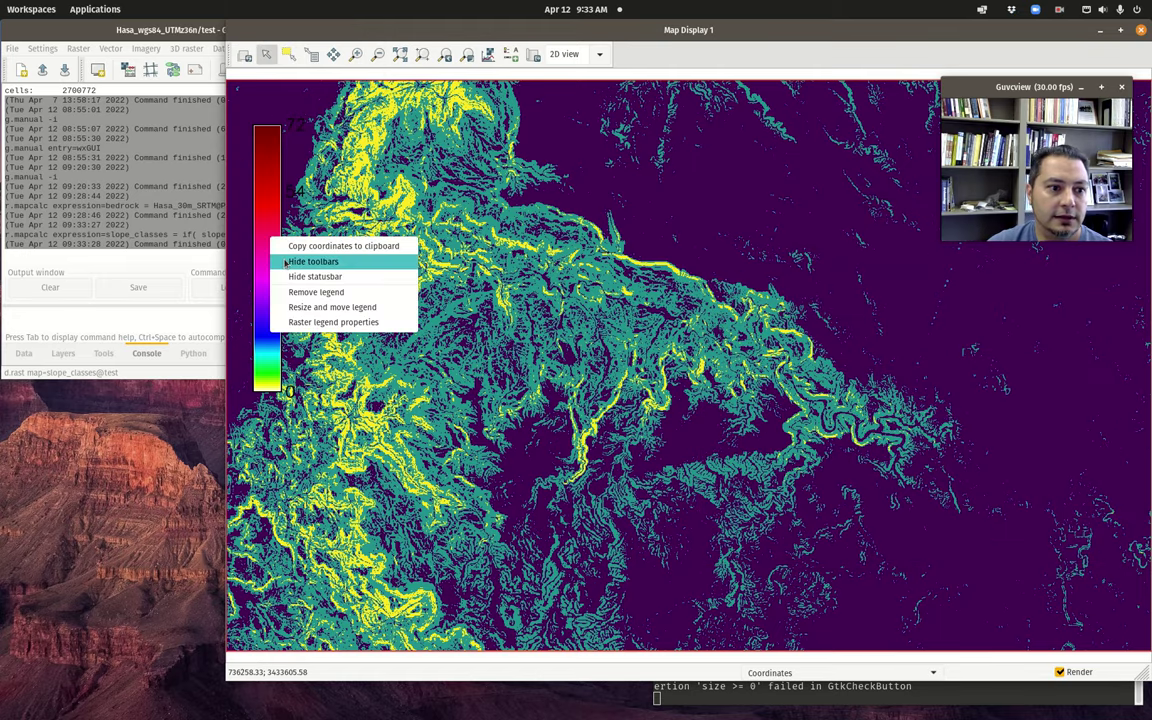
{"action": "left_click", "coordinate": [333, 322]}
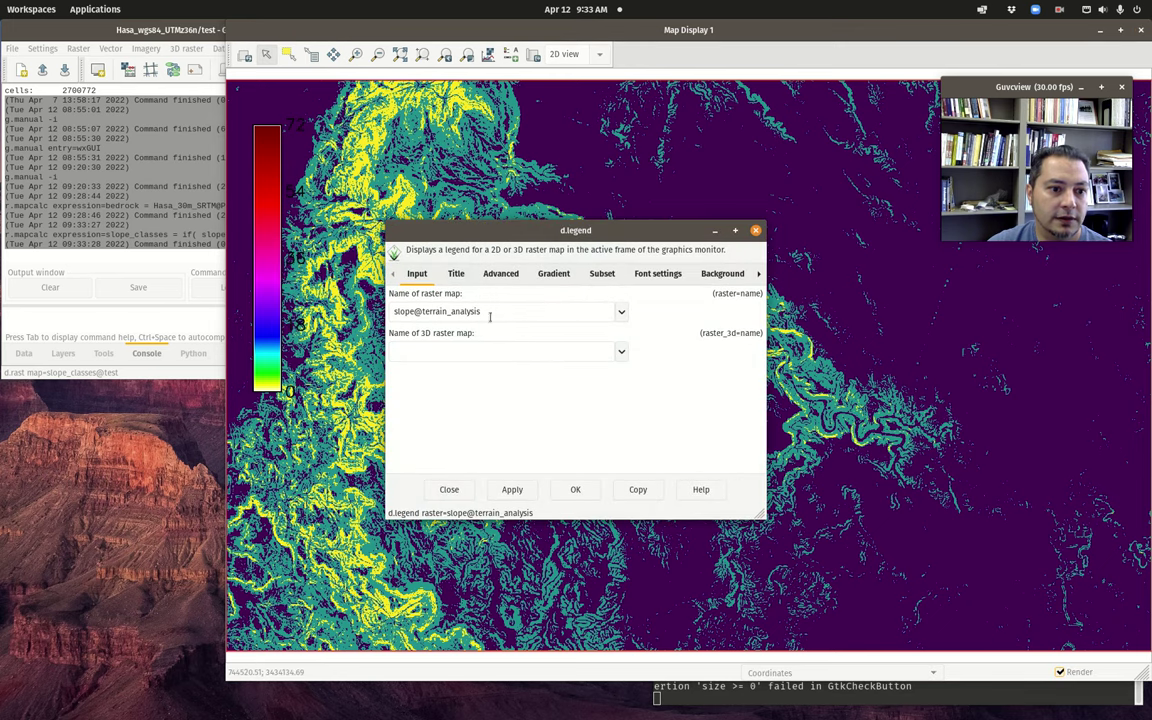
{"action": "left_click", "coordinate": [620, 314]}
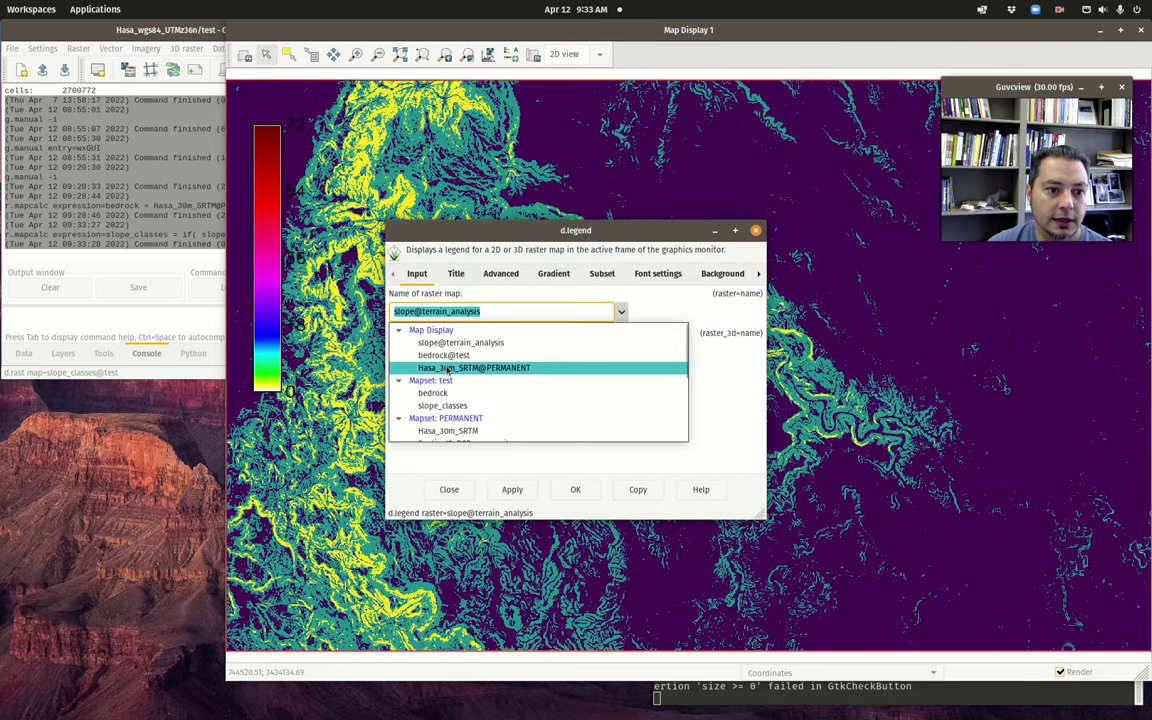
{"action": "scroll", "coordinate": [467, 370], "scroll_direction": "down", "scroll_amount": 1}
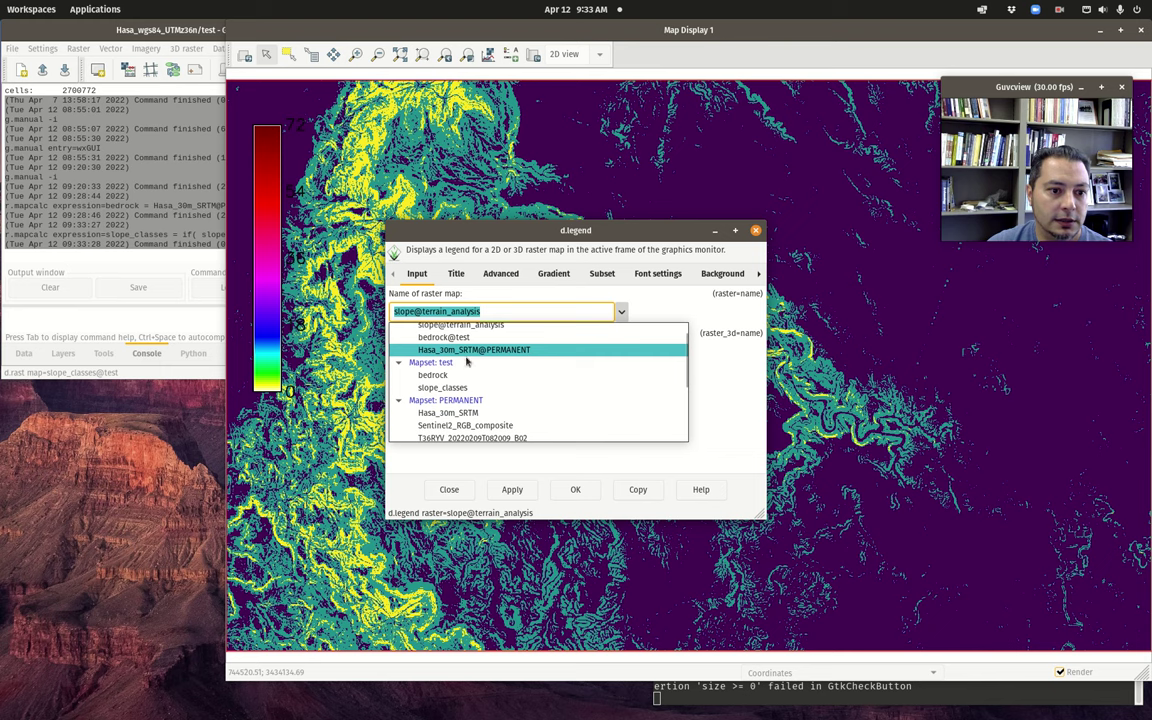
{"action": "left_click", "coordinate": [447, 386]}
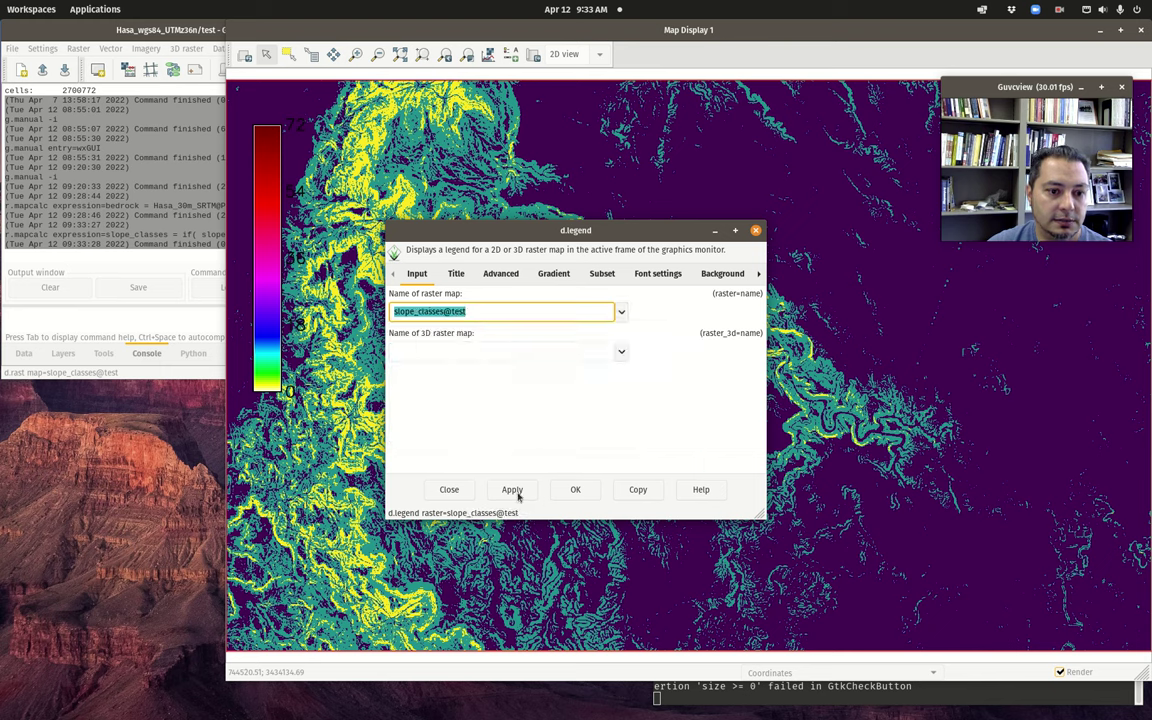
{"action": "left_click", "coordinate": [575, 489]}
{"action": "left_click_drag", "start_coordinate": [296, 167], "coordinate": [1058, 334]}
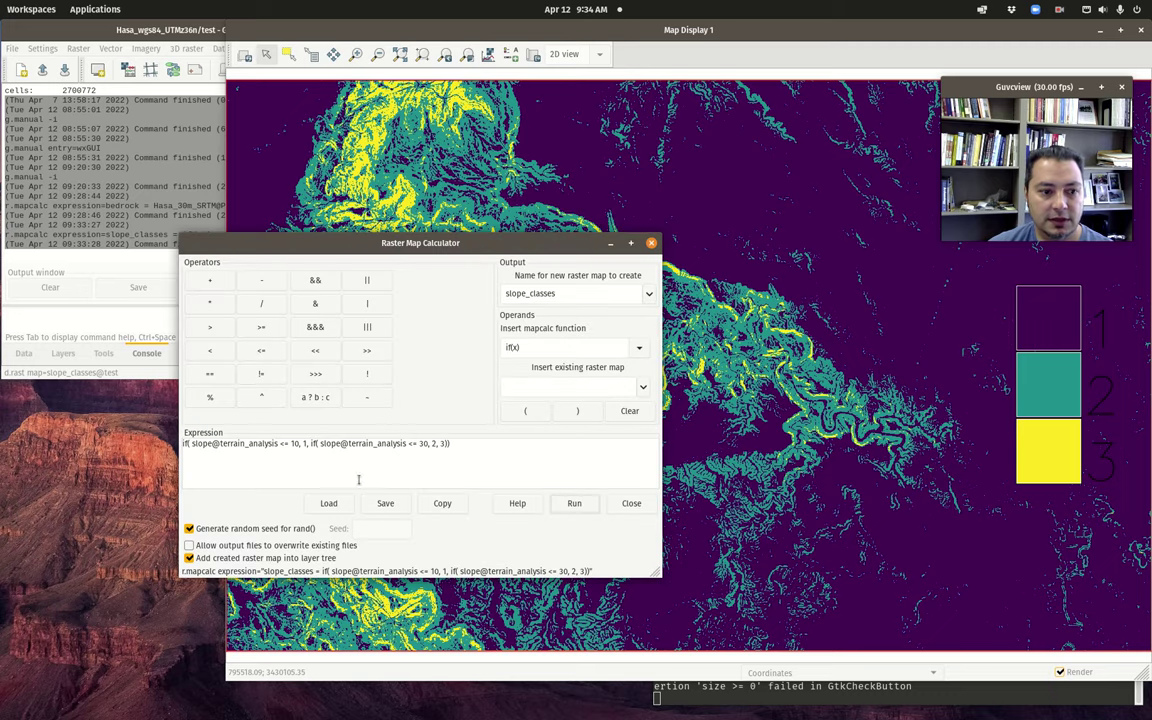
- Clear the Map Calculator's old expression, move its window aside, and show the Activities window overview
{"action": "triple_click", "coordinate": [506, 450]}
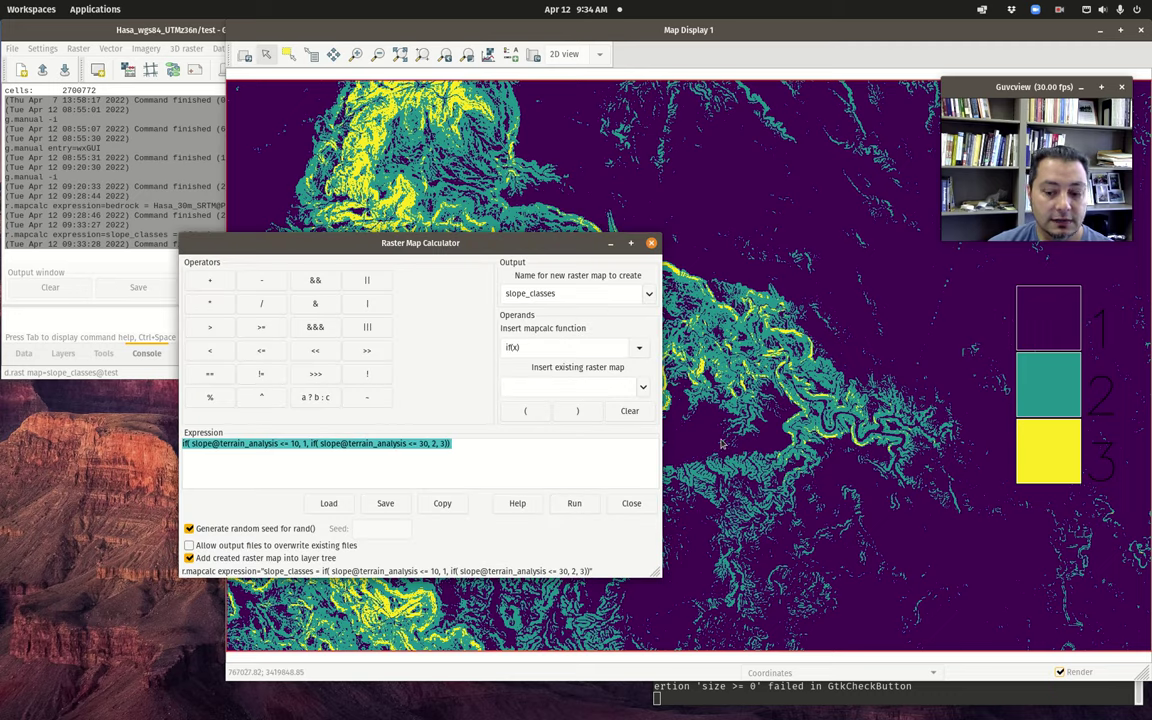
{"action": "key", "text": "BackSpace"}
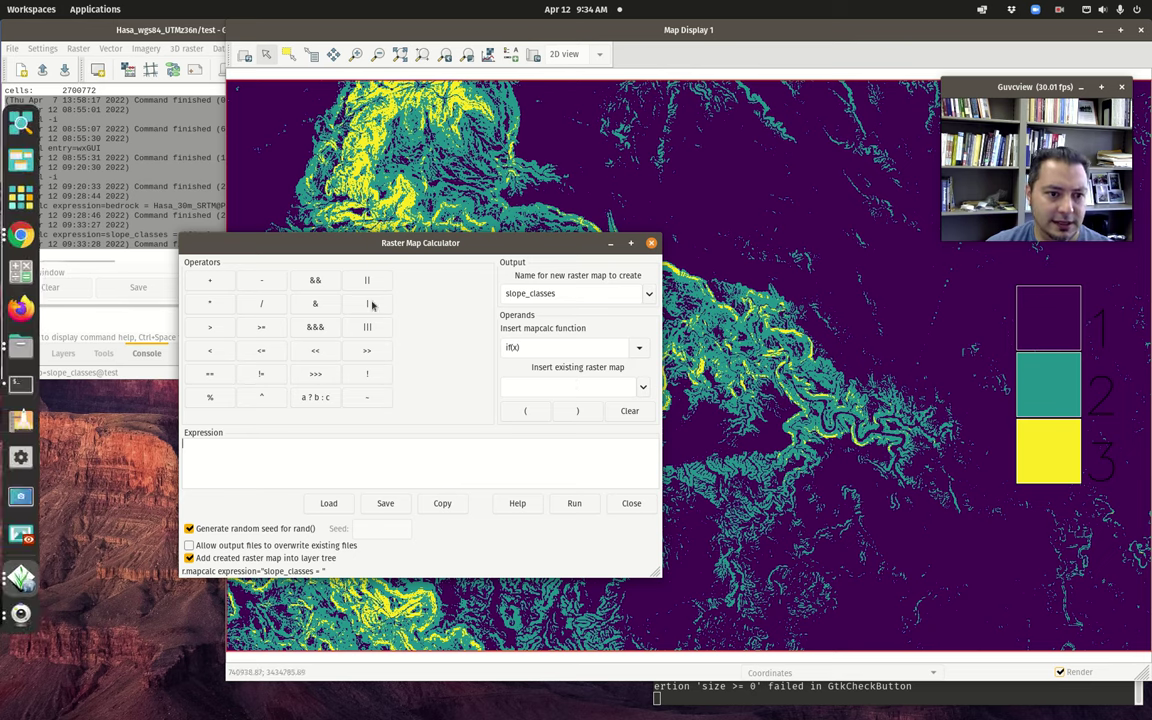
{"action": "left_click_drag", "start_coordinate": [466, 243], "coordinate": [549, 274]}
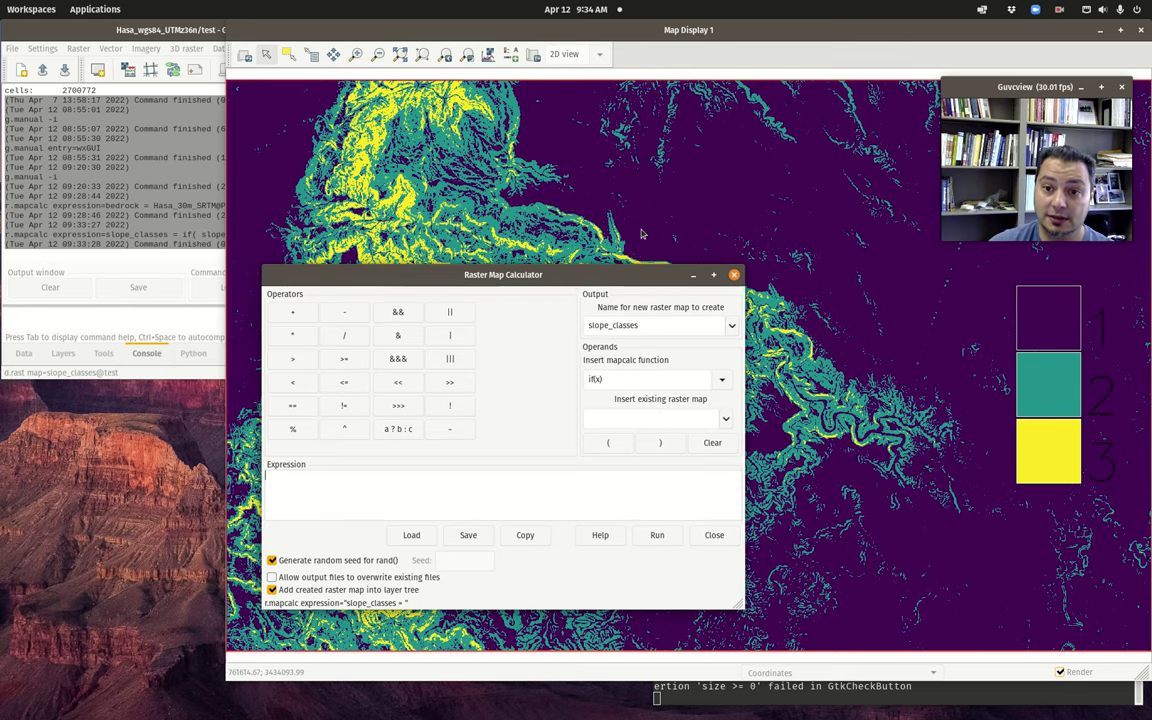
{"action": "key", "text": "super"}
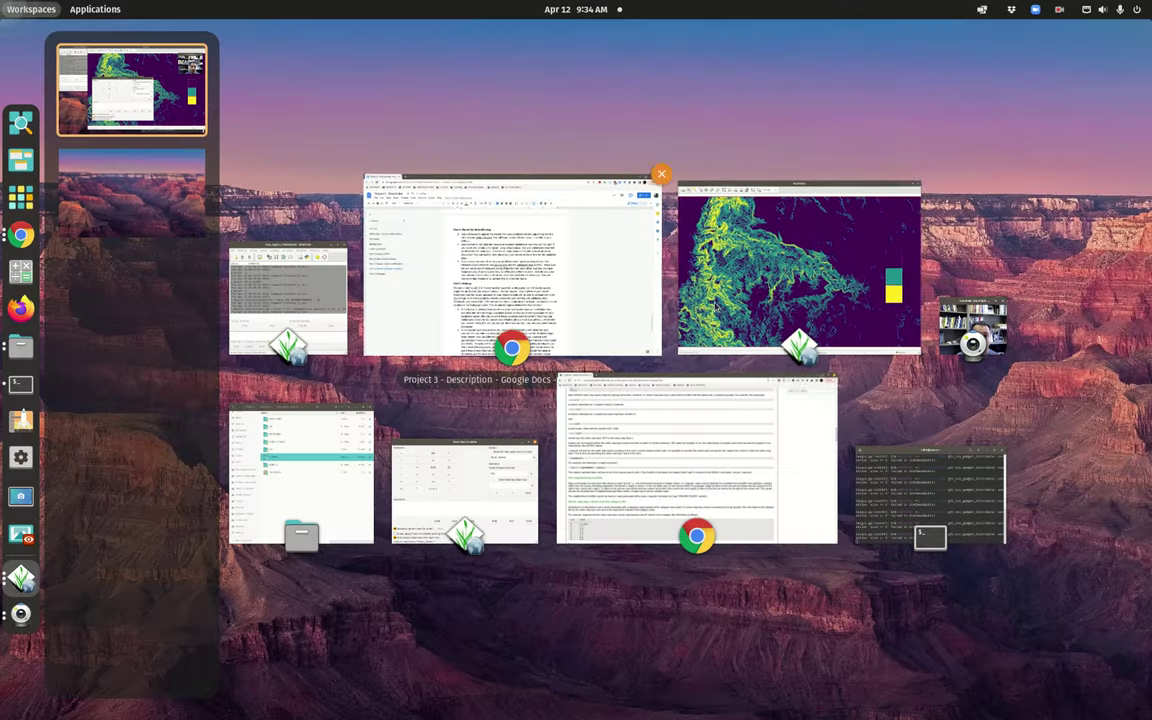